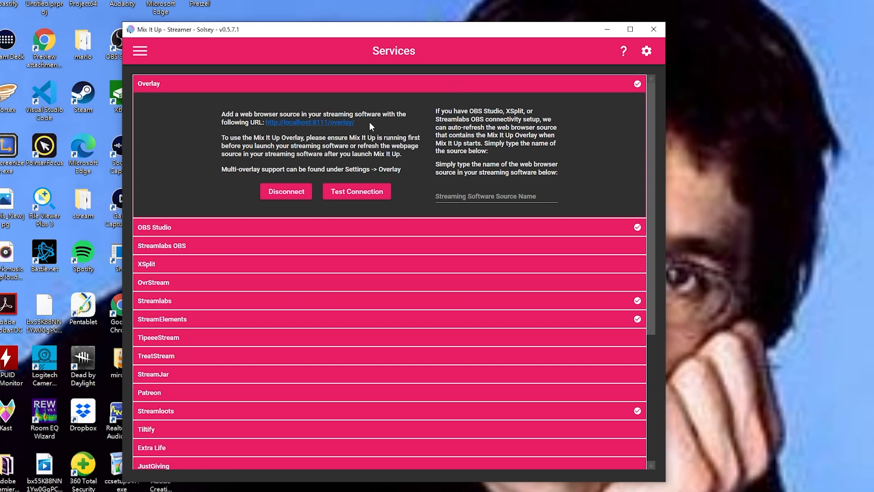
Open the overlay page at localhost:8111/overlay/ in Chrome and copy its address.
{"action": "left_click", "coordinate": [324, 123]}
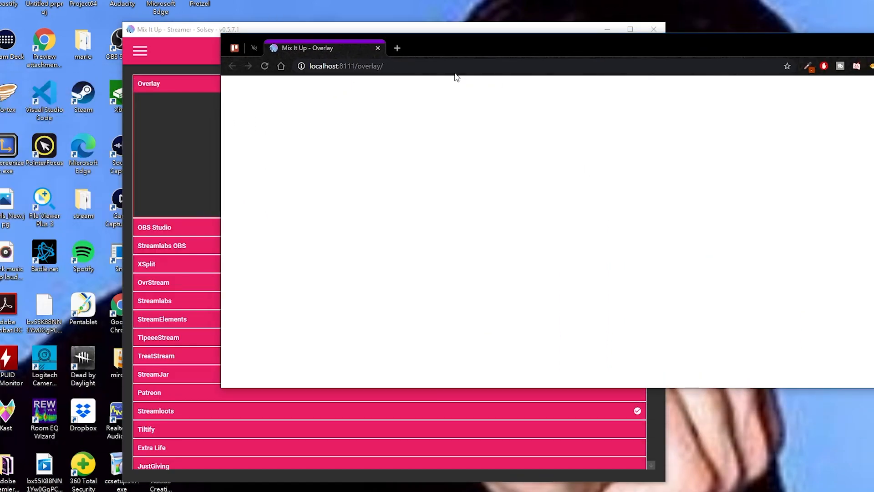
{"action": "right_click", "coordinate": [447, 68]}
{"action": "left_click", "coordinate": [476, 122]}
{"action": "left_click_drag", "start_coordinate": [708, 40], "coordinate": [663, 73]}
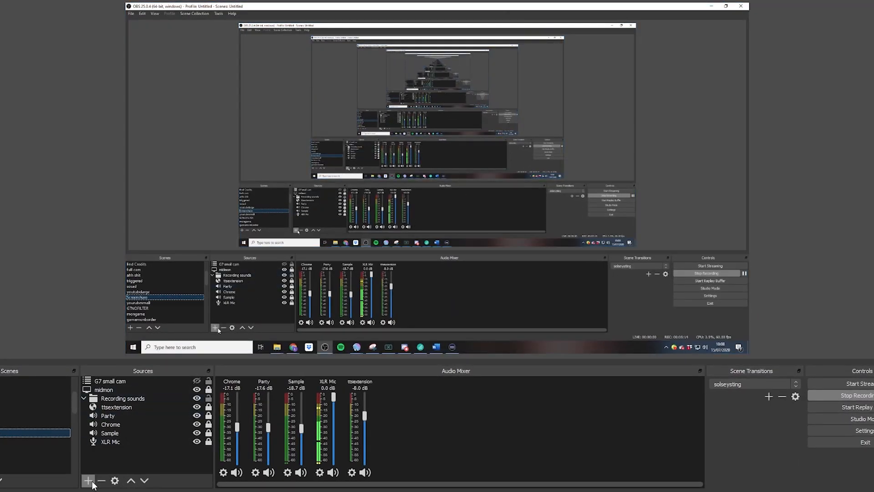
Add an OBS browser source named 'miu' with width 1920 and height 1080.
{"action": "left_click", "coordinate": [87, 480]}
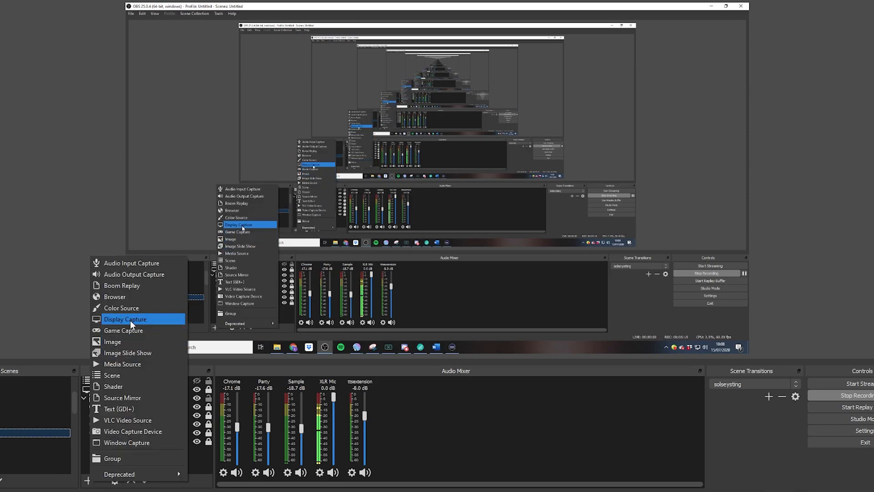
{"action": "left_click", "coordinate": [131, 307]}
{"action": "type", "text": "miu"}
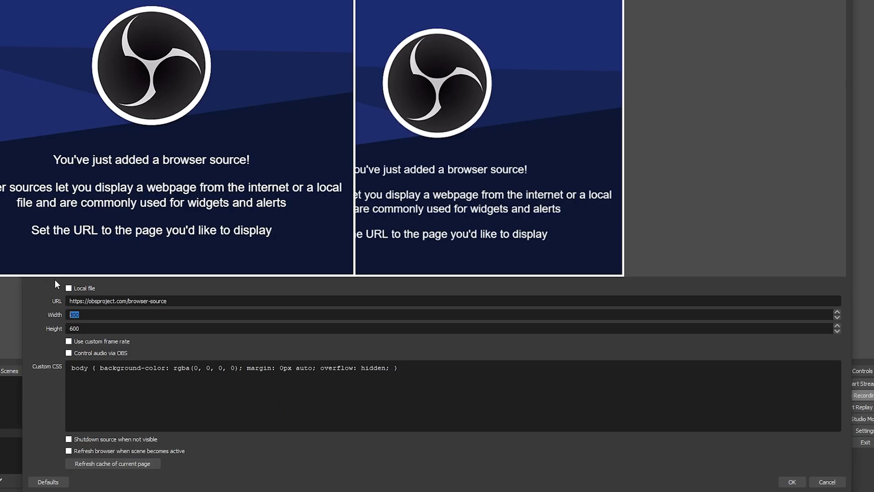
{"action": "type", "text": "1920"}
{"action": "key", "text": "Tab"}
{"action": "type", "text": "1080"}
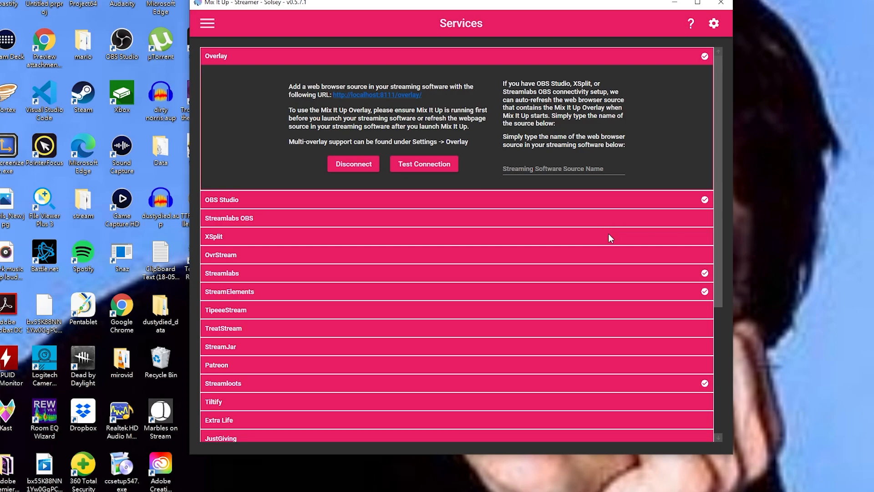
Check the Streamlabs and StreamElements connection details, then confirm Discord is logged in.
{"action": "left_click", "coordinate": [549, 275]}
{"action": "left_click", "coordinate": [548, 274]}
{"action": "left_click", "coordinate": [527, 290]}
{"action": "left_click", "coordinate": [526, 292]}
{"action": "scroll", "coordinate": [438, 331], "scroll_direction": "down", "scroll_amount": 4}
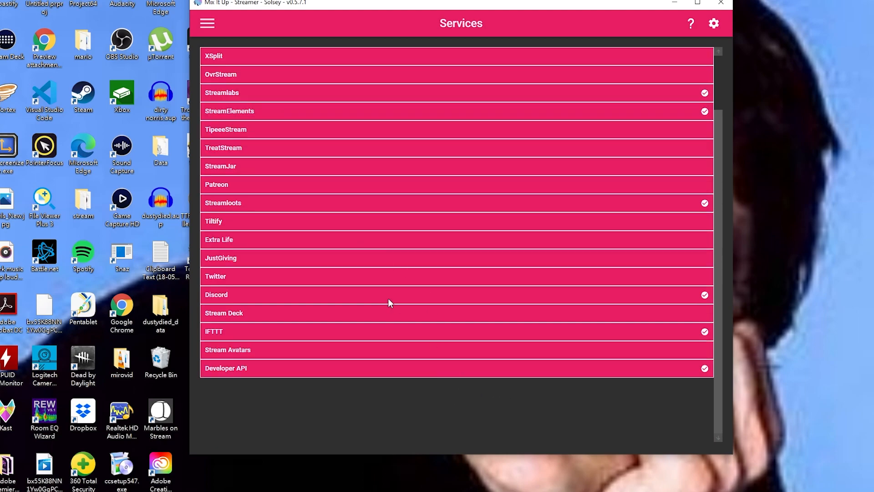
{"action": "left_click", "coordinate": [324, 297]}
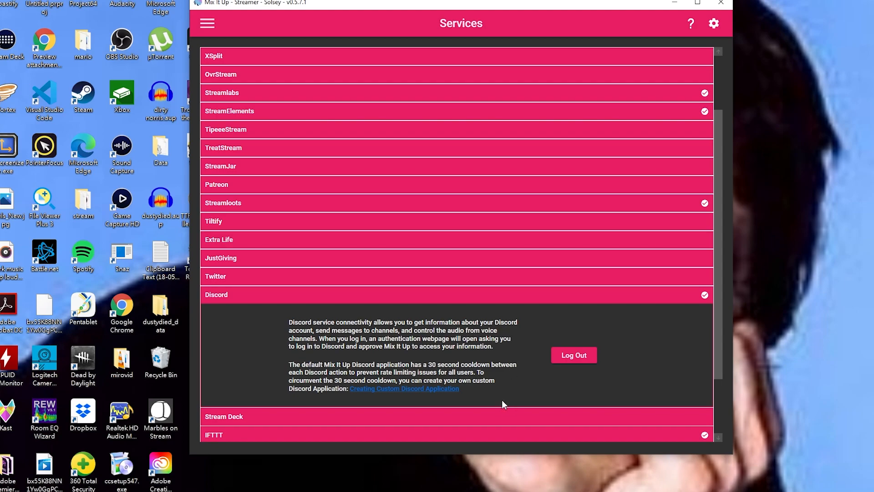
{"action": "scroll", "coordinate": [419, 322], "scroll_direction": "down", "scroll_amount": 3}
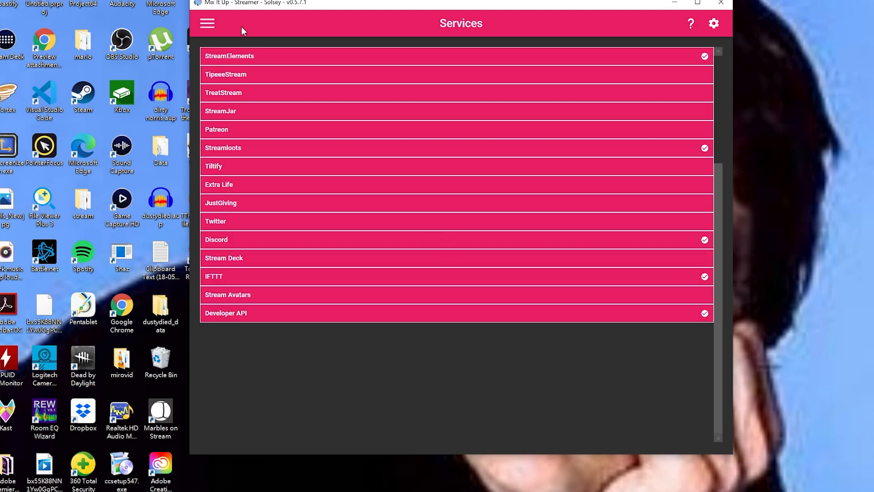
Start a new advanced command from the Commands page.
{"action": "left_click", "coordinate": [208, 23]}
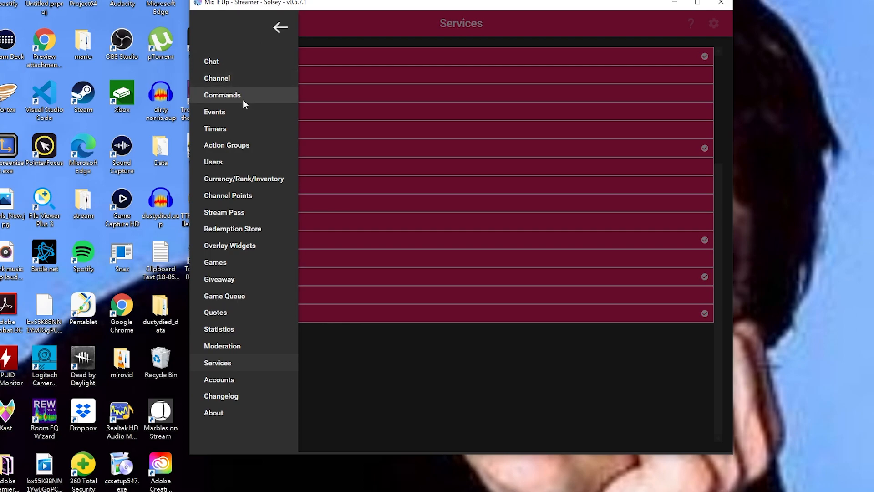
{"action": "left_click", "coordinate": [244, 100]}
{"action": "left_click", "coordinate": [456, 442]}
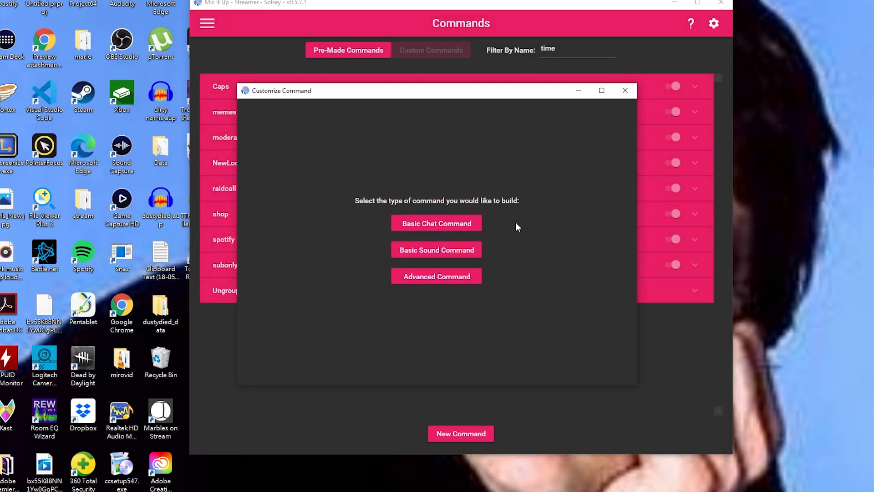
{"action": "left_click", "coordinate": [428, 283]}
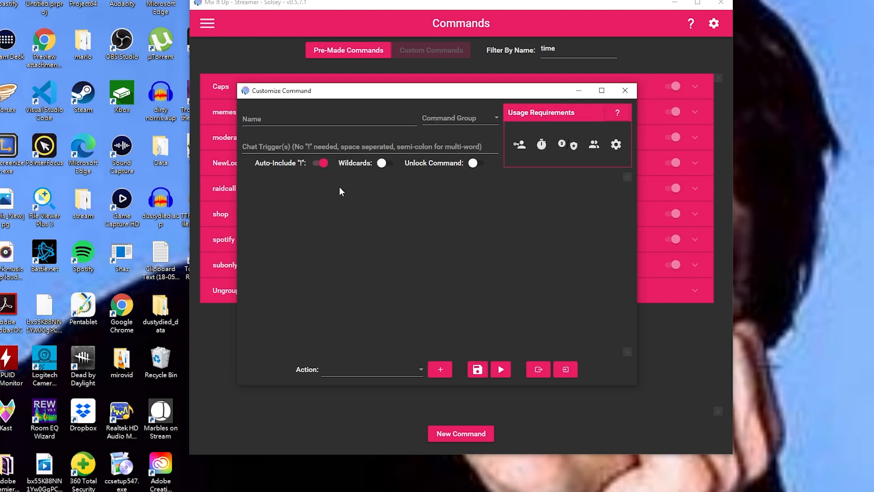
Set the chat triggers to 'test; test2' with Auto-Include '!' turned off.
{"action": "left_click", "coordinate": [324, 164]}
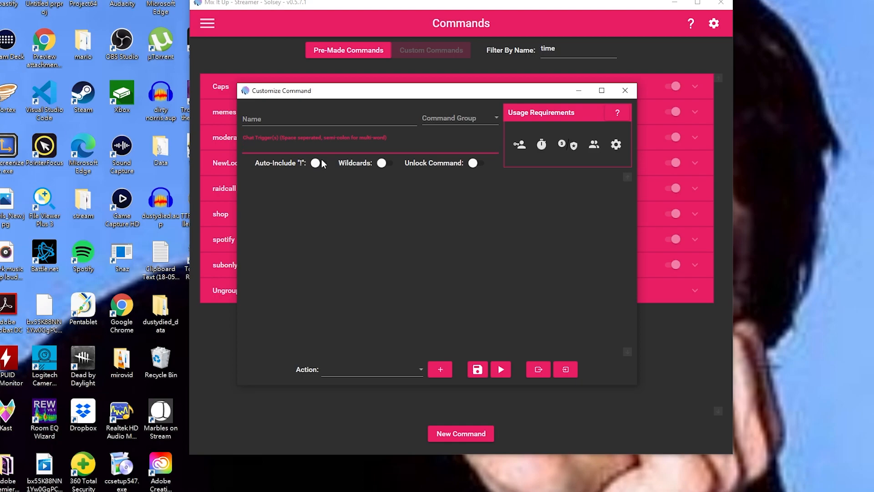
{"action": "type", "text": "test; test2"}
{"action": "left_click", "coordinate": [393, 234]}
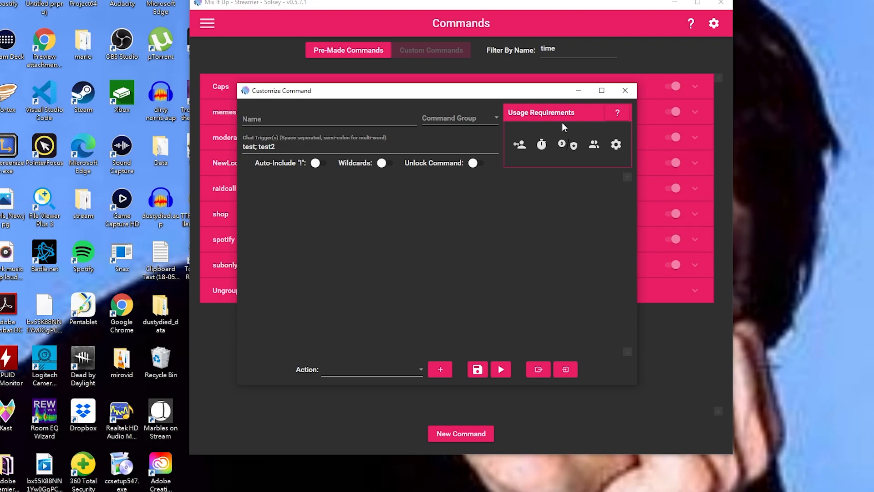
Restrict the command to Subscriber permission at Tier 1.
{"action": "left_click", "coordinate": [520, 144]}
{"action": "left_click", "coordinate": [534, 176]}
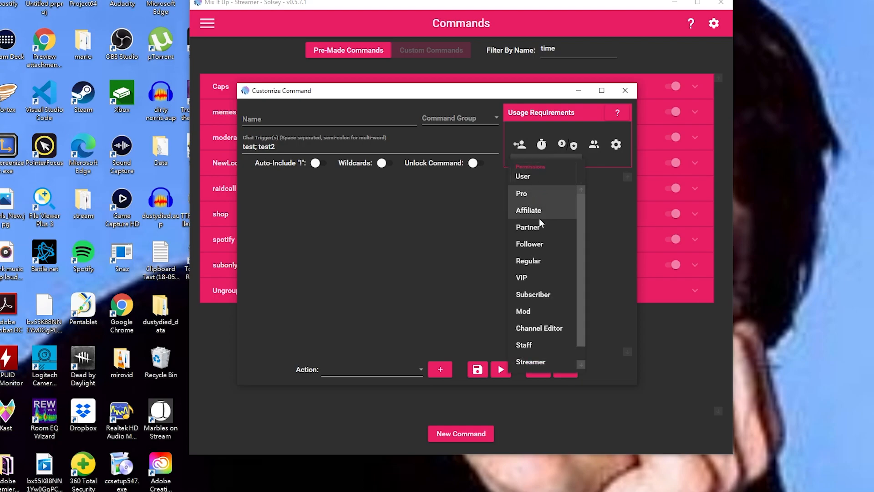
{"action": "scroll", "coordinate": [554, 323], "scroll_direction": "down", "scroll_amount": 1}
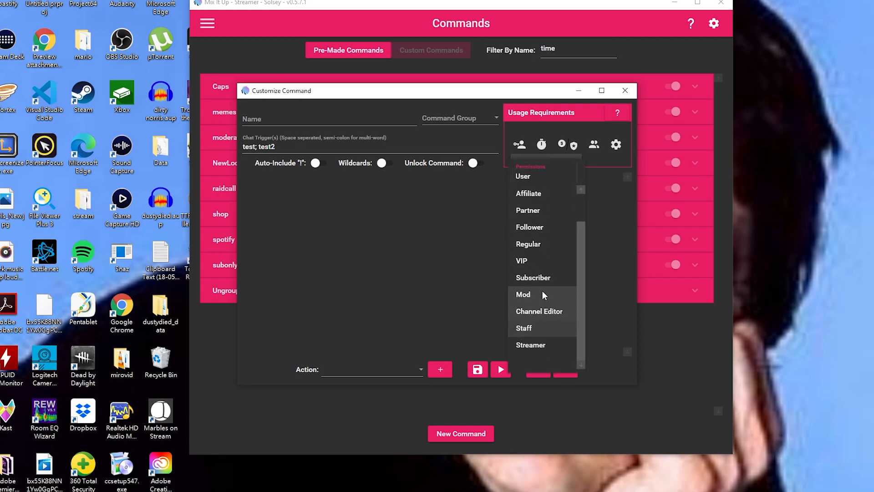
{"action": "left_click", "coordinate": [538, 277]}
{"action": "left_click", "coordinate": [539, 201]}
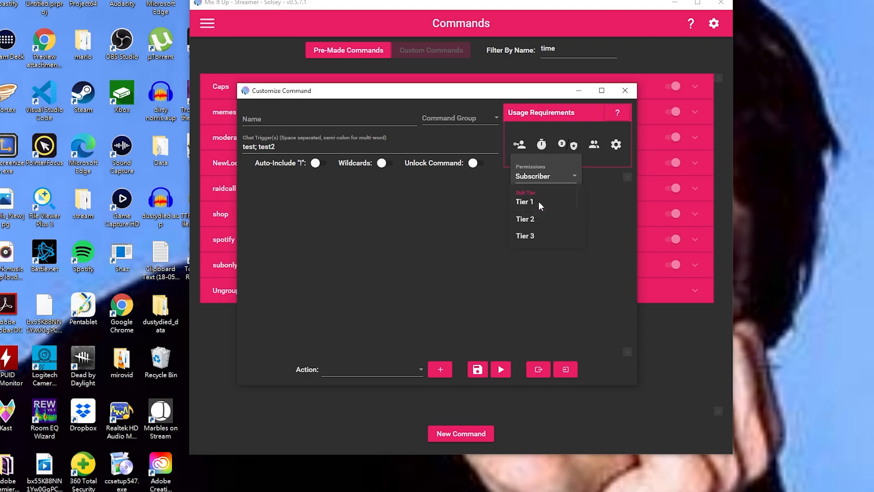
{"action": "left_click", "coordinate": [608, 247]}
{"action": "left_click", "coordinate": [608, 247]}
Add a currency requirement costing 100 Eggplants.
{"action": "left_click", "coordinate": [562, 146]}
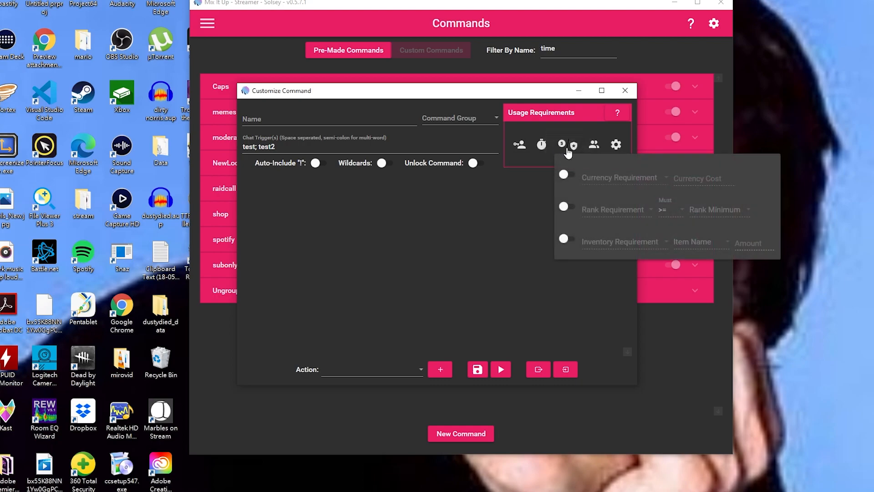
{"action": "left_click", "coordinate": [569, 176]}
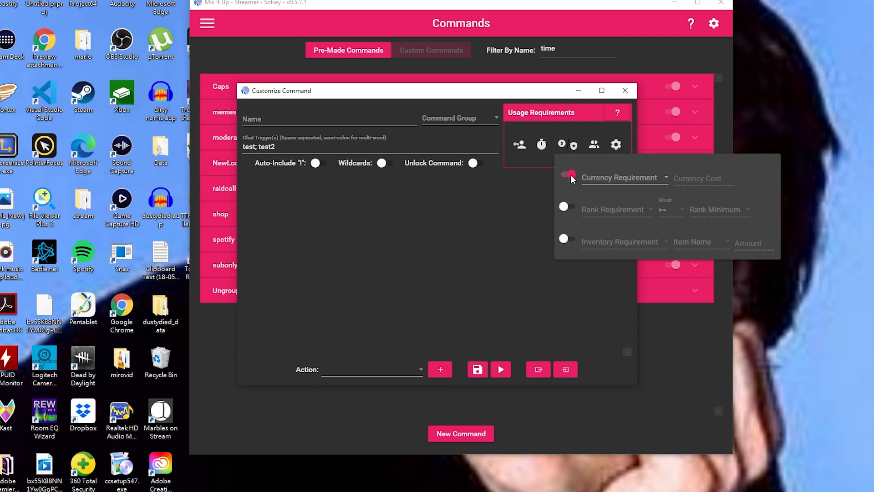
{"action": "left_click", "coordinate": [636, 179]}
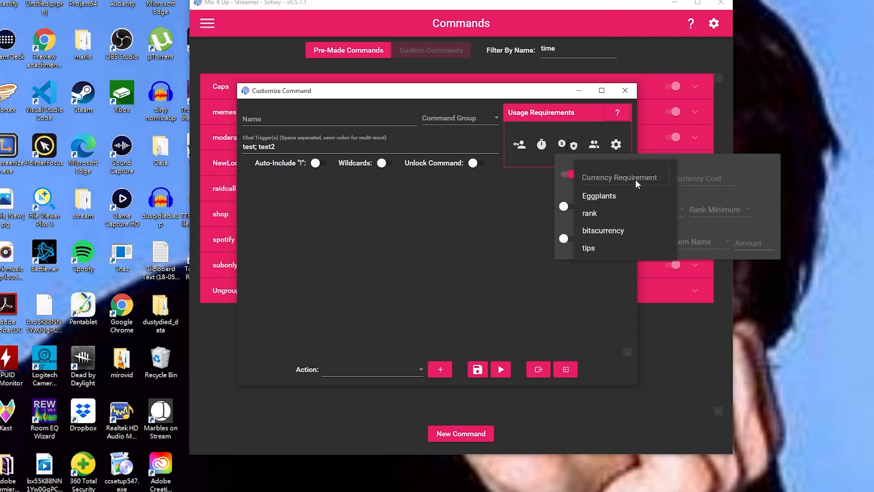
{"action": "left_click", "coordinate": [599, 196]}
{"action": "left_click", "coordinate": [687, 180]}
{"action": "type", "text": "100"}
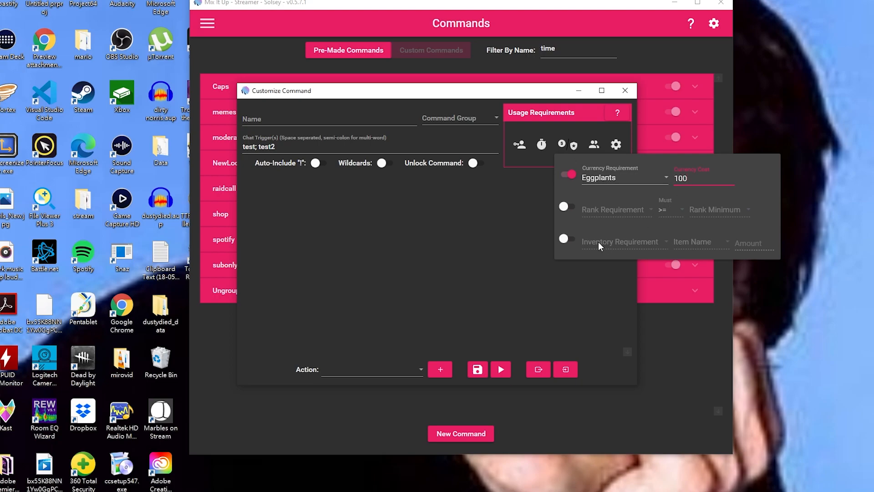
Add a rank requirement of Baby Eggplant or higher.
{"action": "left_click", "coordinate": [568, 206]}
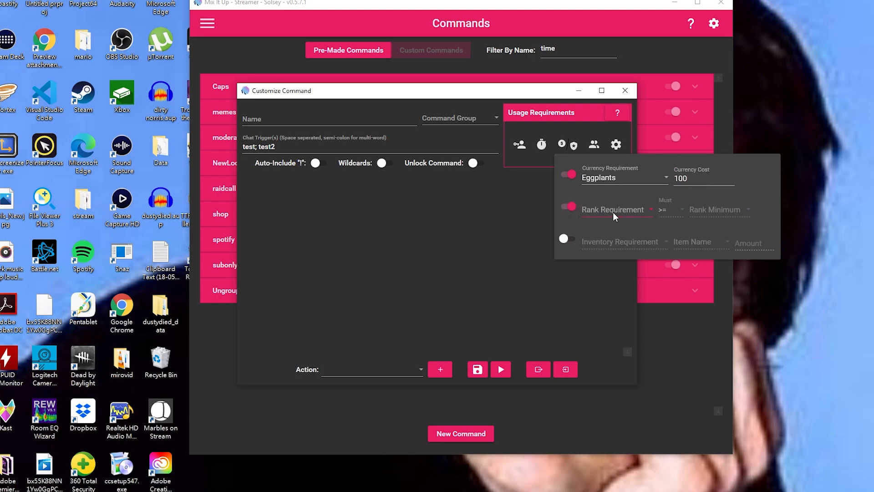
{"action": "left_click", "coordinate": [613, 212]}
{"action": "left_click", "coordinate": [600, 226]}
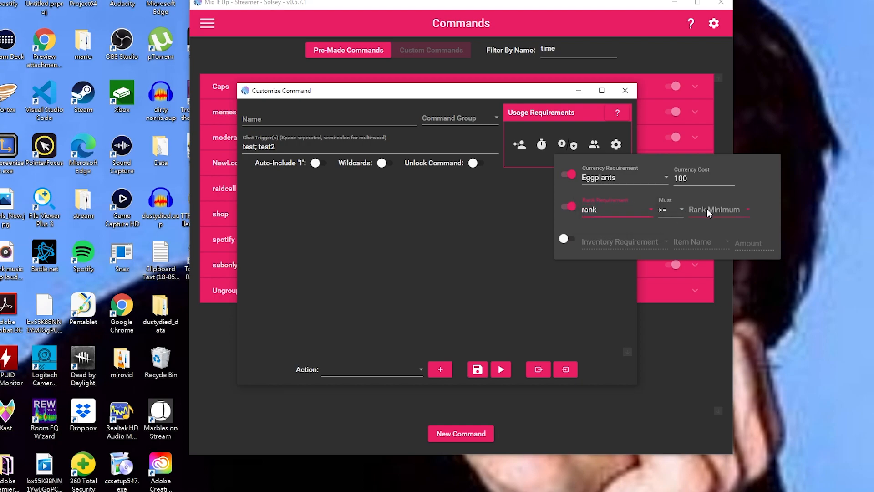
{"action": "left_click", "coordinate": [707, 211]}
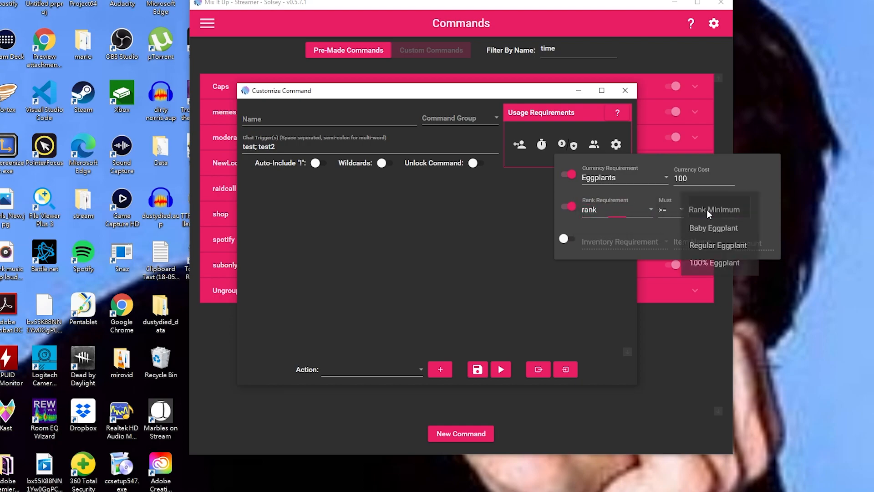
{"action": "left_click", "coordinate": [717, 231]}
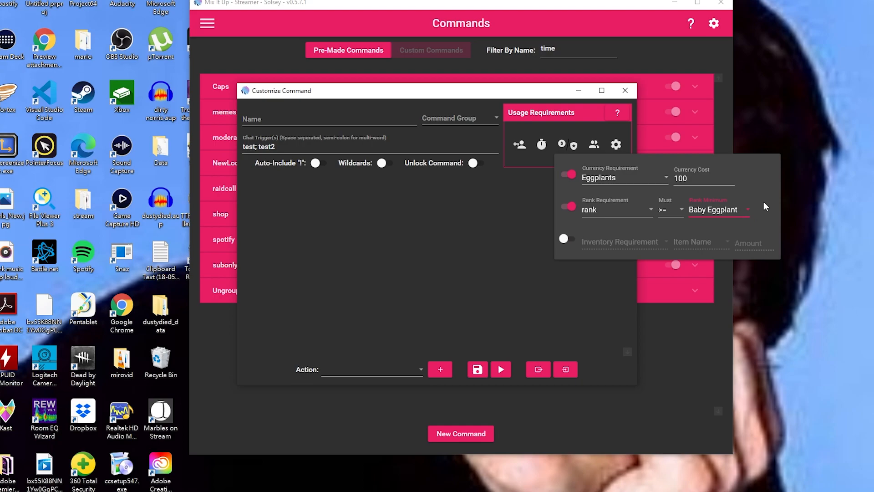
Add an inventory requirement for a Vip Pass from the vip inventory.
{"action": "left_click", "coordinate": [566, 240]}
{"action": "left_click", "coordinate": [629, 241]}
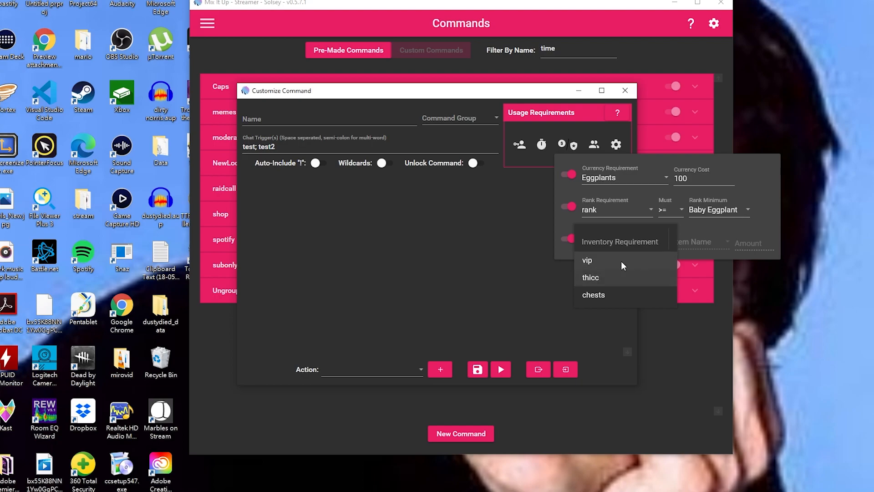
{"action": "left_click", "coordinate": [611, 260]}
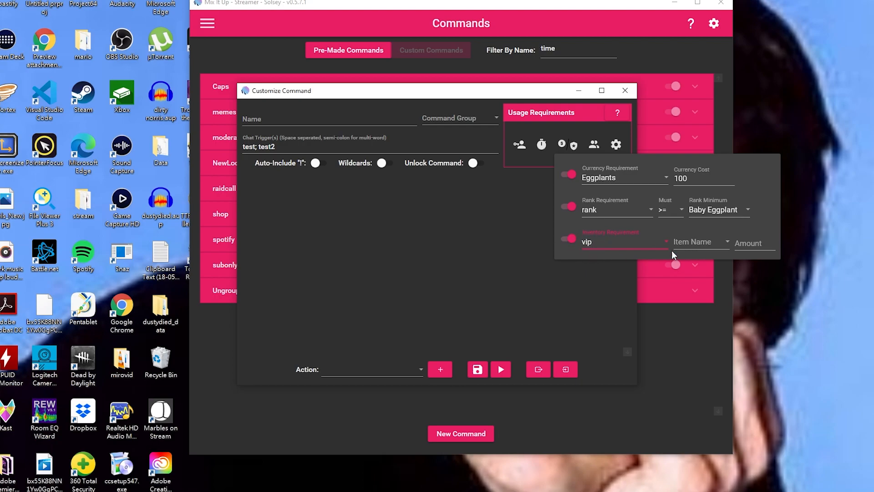
{"action": "left_click", "coordinate": [693, 243]}
{"action": "left_click", "coordinate": [689, 255]}
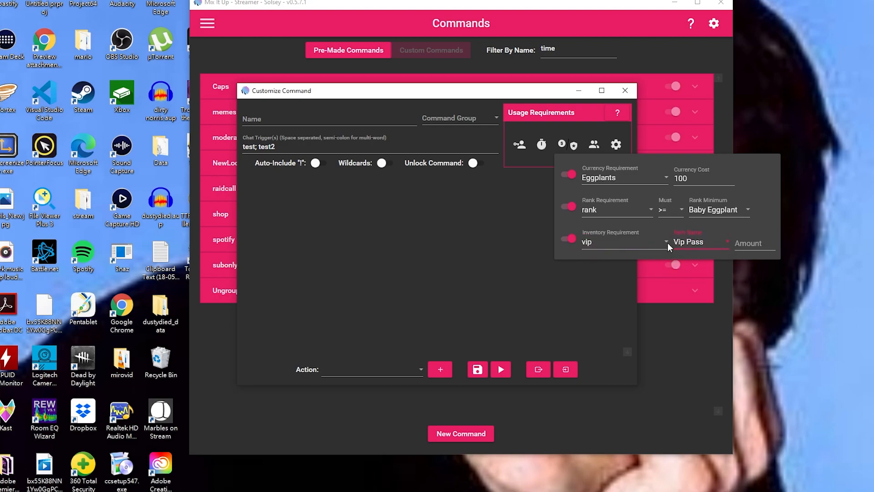
{"action": "left_click", "coordinate": [753, 242]}
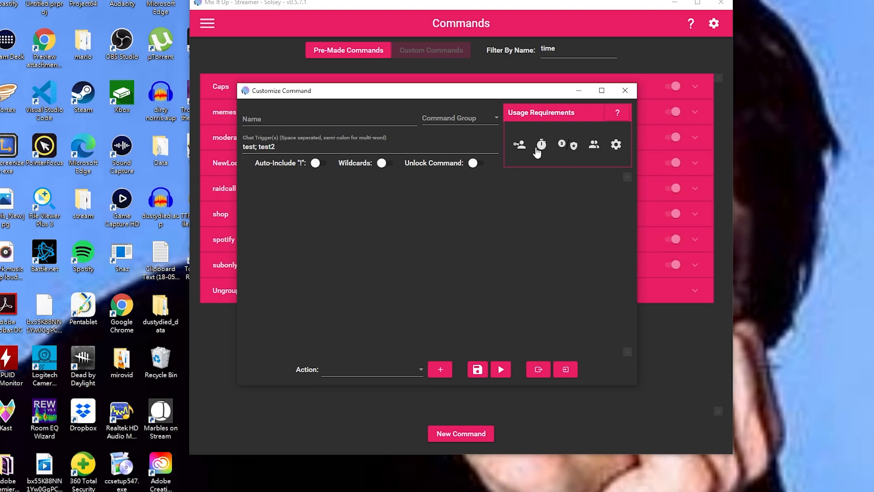
Set the cooldown type to Group using the sub cooldown group, 300 seconds.
{"action": "mouse_move", "coordinate": [542, 146]}
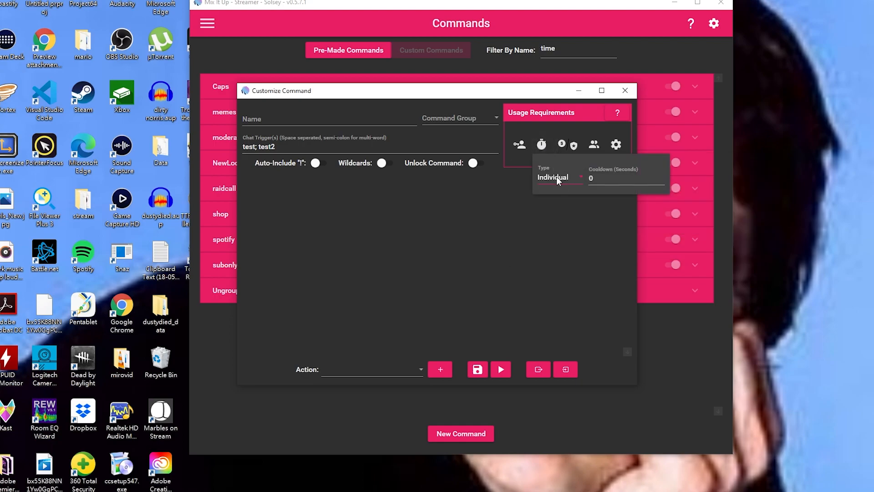
{"action": "left_click", "coordinate": [556, 176]}
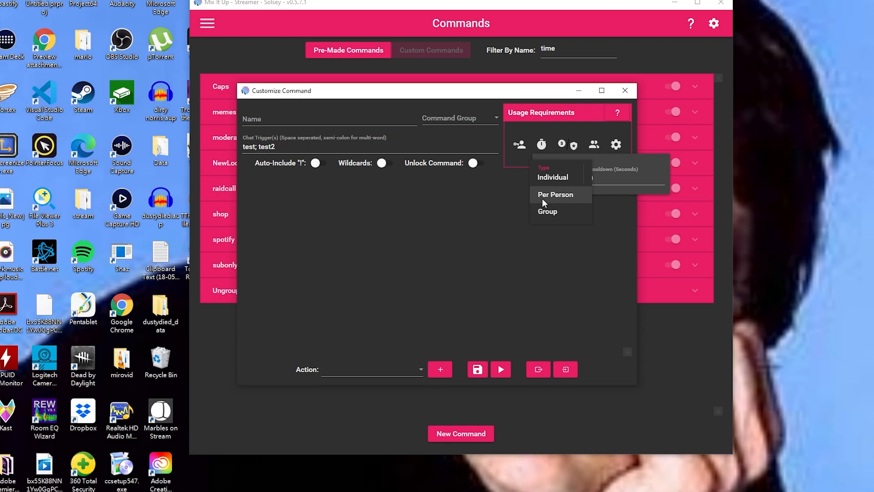
{"action": "left_click", "coordinate": [545, 216]}
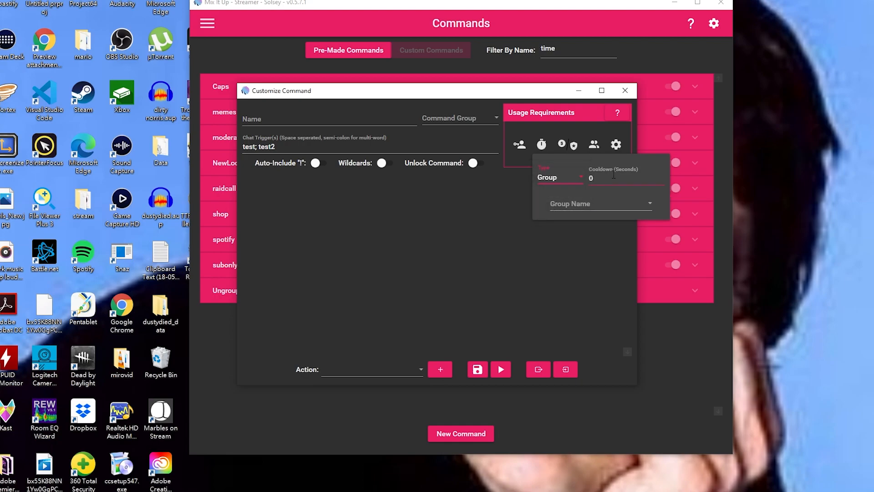
{"action": "left_click", "coordinate": [597, 203]}
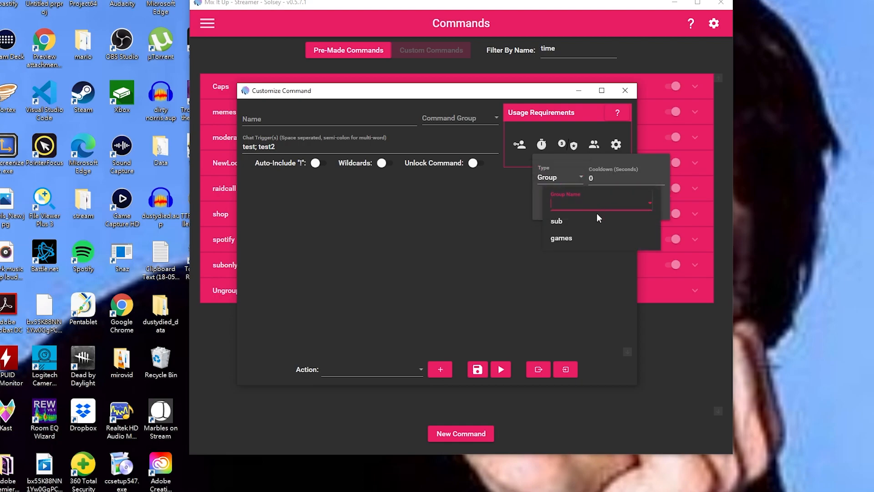
{"action": "left_click", "coordinate": [564, 221]}
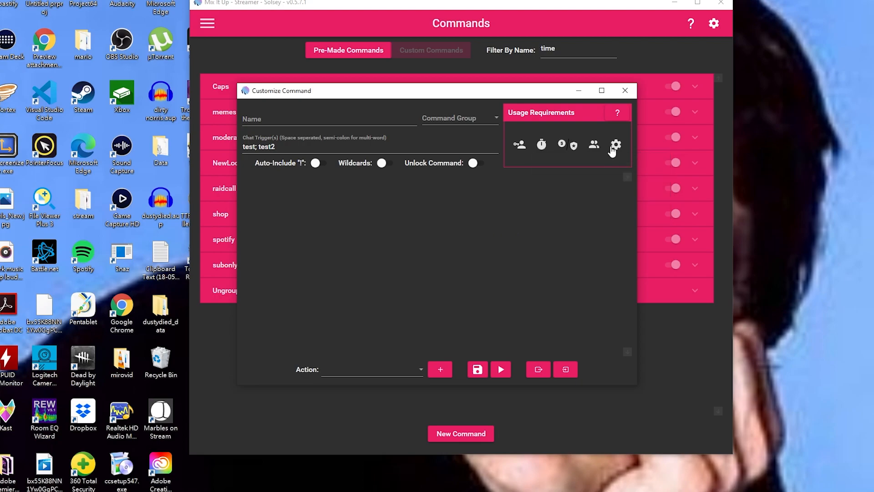
{"action": "mouse_move", "coordinate": [593, 146]}
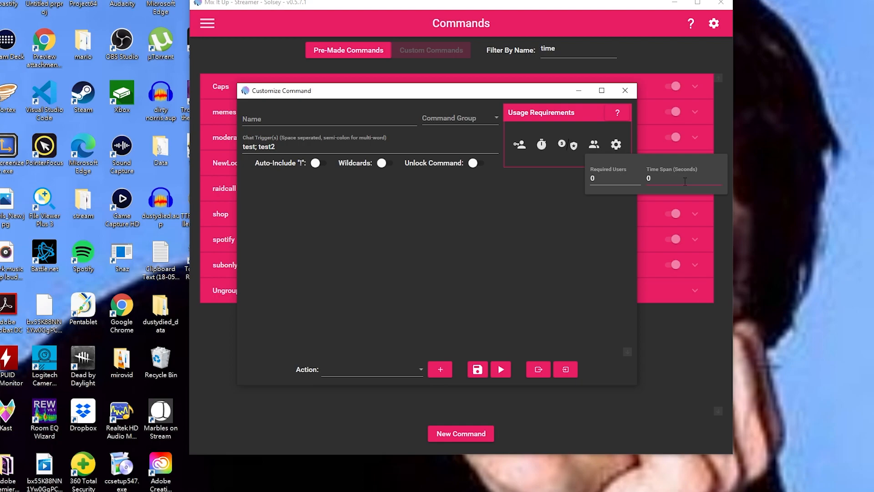
{"action": "left_click", "coordinate": [458, 118]}
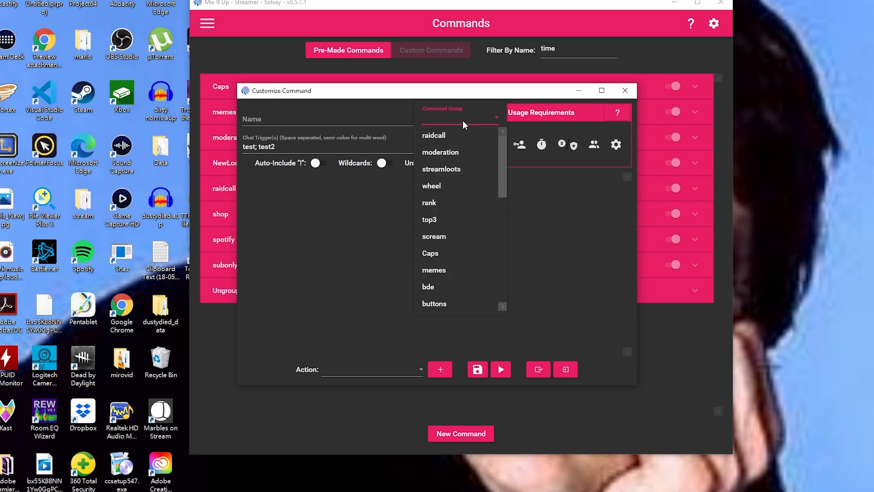
Name the command 'test'.
{"action": "left_click", "coordinate": [290, 122]}
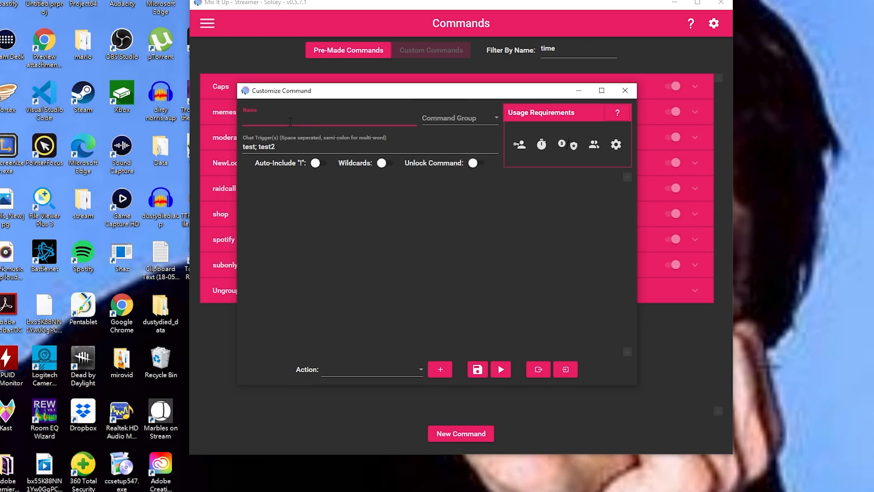
{"action": "type", "text": "test"}
{"action": "left_click", "coordinate": [481, 197]}
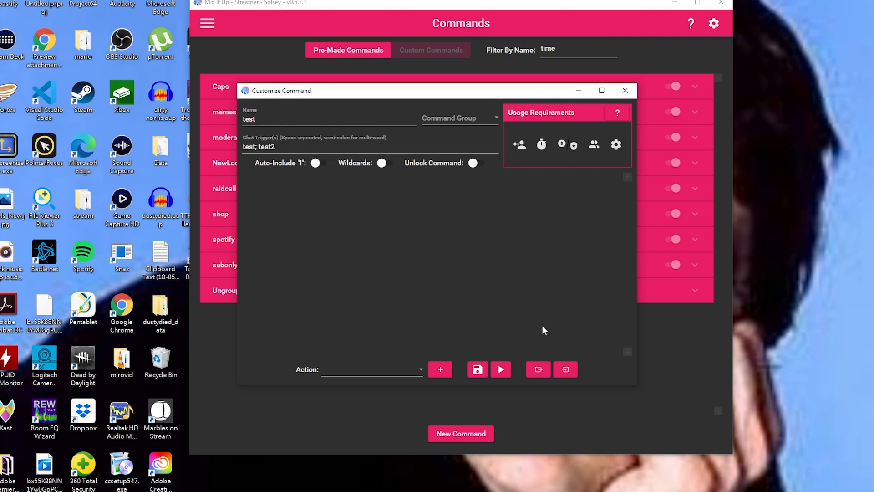
Add a Chat Message action with an empty message field.
{"action": "left_click", "coordinate": [388, 362]}
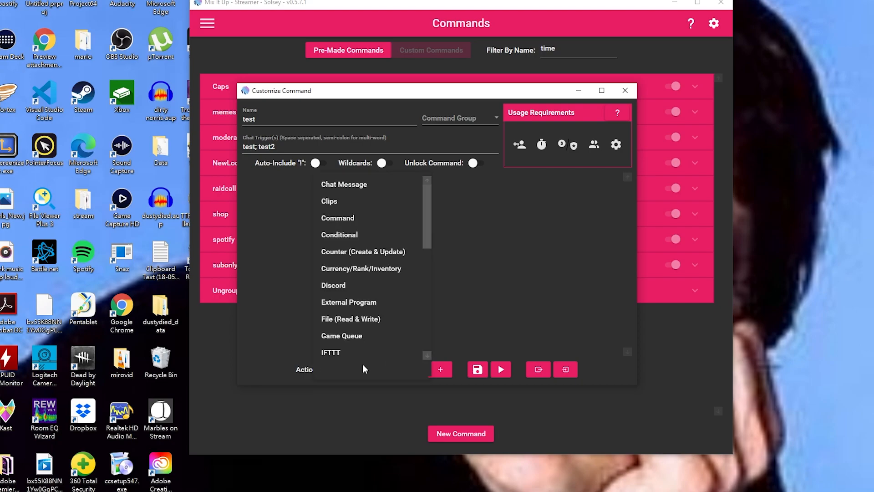
{"action": "scroll", "coordinate": [400, 275], "scroll_direction": "down", "scroll_amount": 2}
{"action": "scroll", "coordinate": [398, 269], "scroll_direction": "up", "scroll_amount": 2}
{"action": "left_click", "coordinate": [364, 184]}
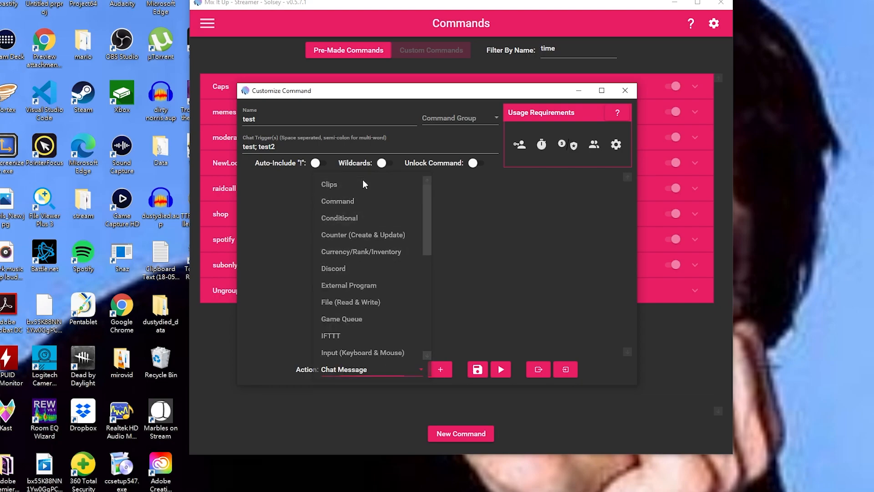
{"action": "left_click", "coordinate": [441, 369]}
{"action": "left_click", "coordinate": [422, 248]}
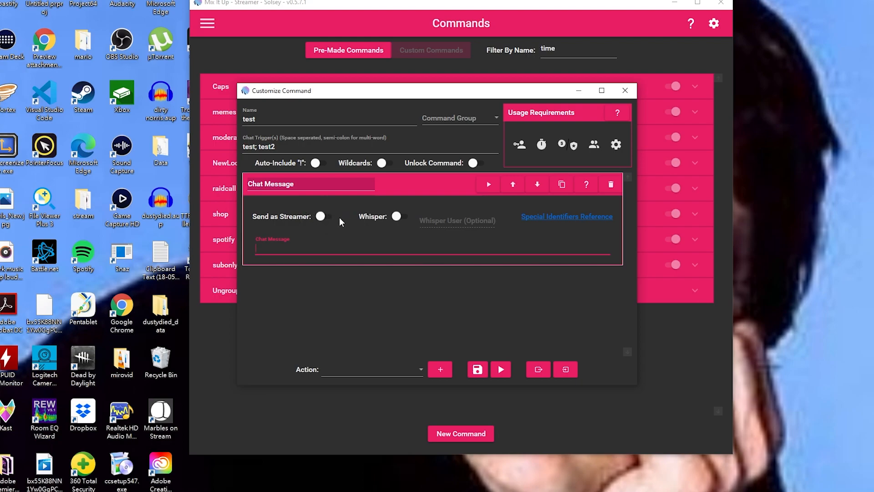
Open the GitHub Special Identifiers wiki page and scroll through the General and User identifiers.
{"action": "left_click", "coordinate": [541, 219]}
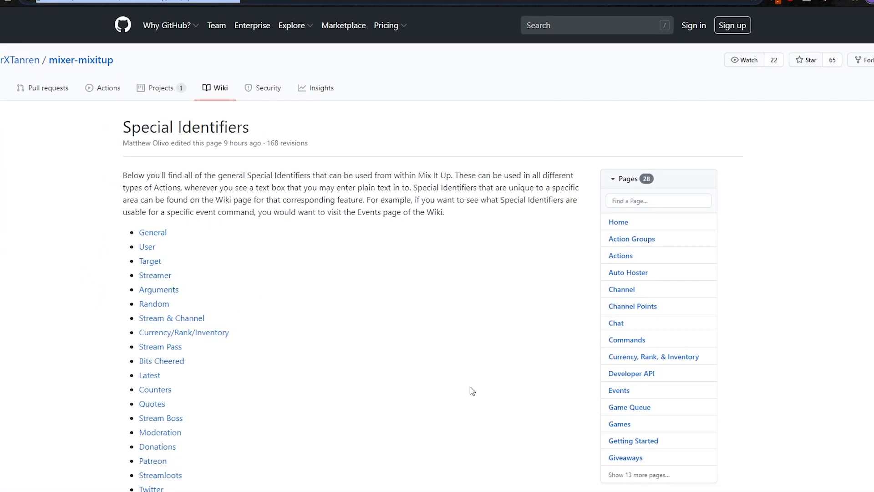
{"action": "scroll", "coordinate": [420, 323], "scroll_direction": "down", "scroll_amount": 5}
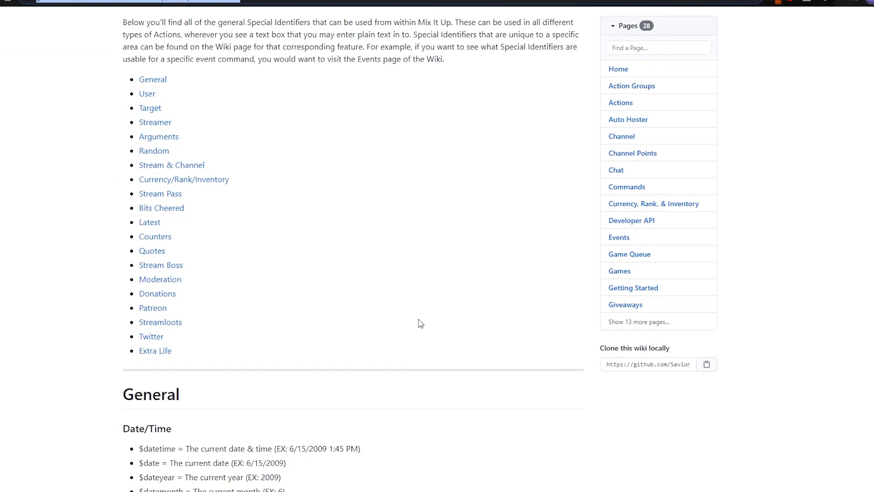
{"action": "scroll", "coordinate": [421, 323], "scroll_direction": "down", "scroll_amount": 3}
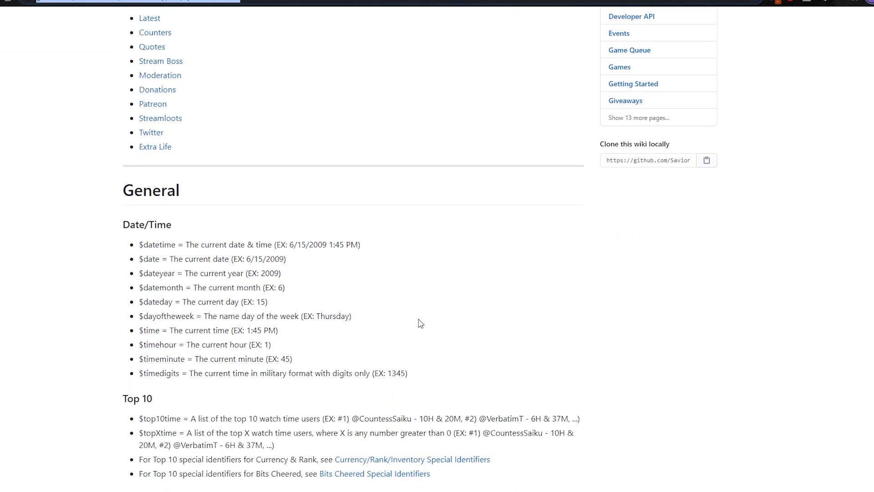
{"action": "scroll", "coordinate": [421, 324], "scroll_direction": "down", "scroll_amount": 3}
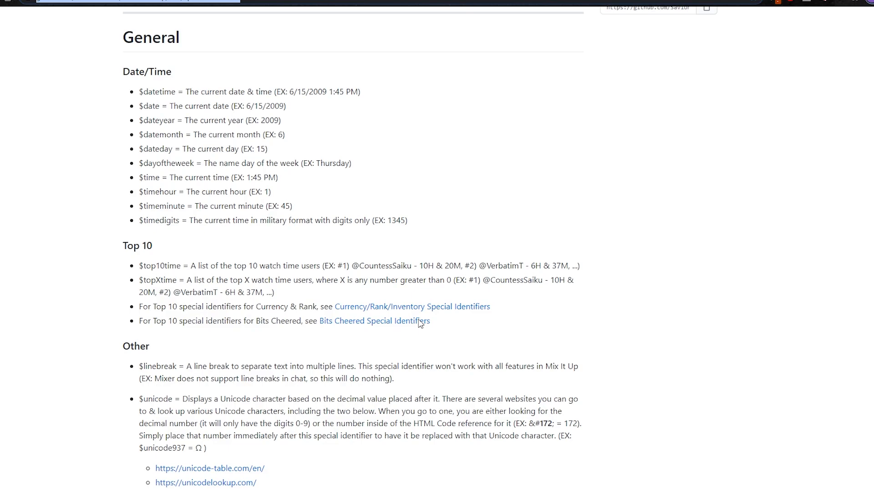
{"action": "scroll", "coordinate": [421, 323], "scroll_direction": "down", "scroll_amount": 2}
{"action": "scroll", "coordinate": [421, 323], "scroll_direction": "down", "scroll_amount": 15}
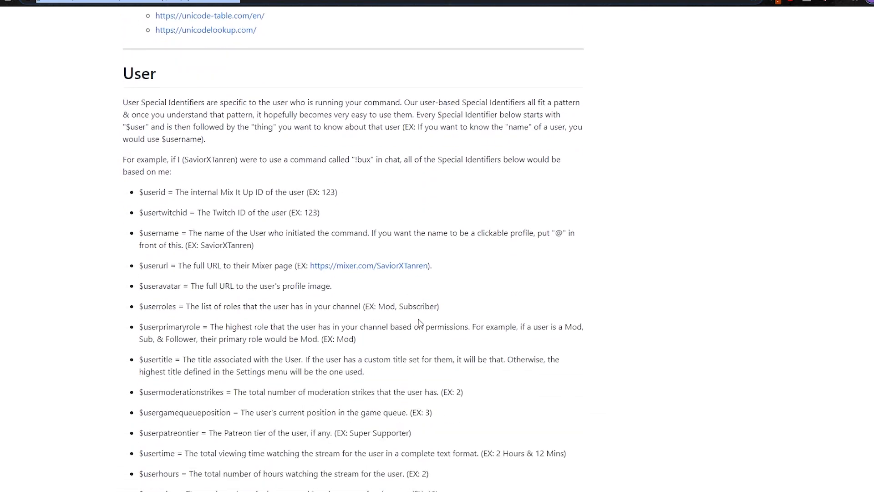
{"action": "scroll", "coordinate": [421, 323], "scroll_direction": "down", "scroll_amount": 1}
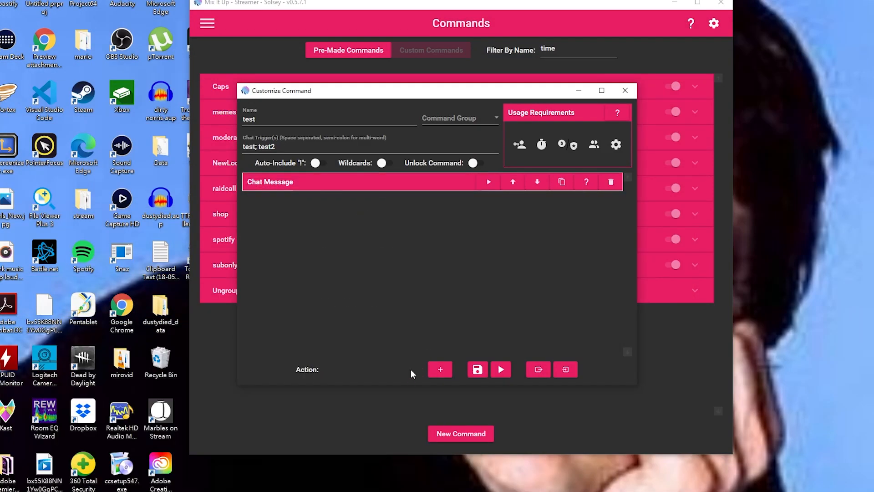
Add a Clips action below the Chat Message action.
{"action": "left_click", "coordinate": [411, 369]}
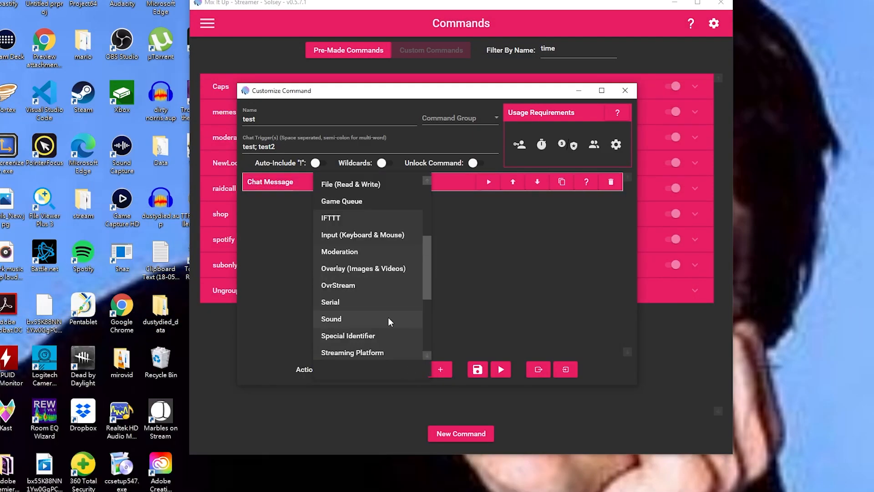
{"action": "scroll", "coordinate": [388, 317], "scroll_direction": "up", "scroll_amount": 3}
{"action": "left_click", "coordinate": [345, 199]}
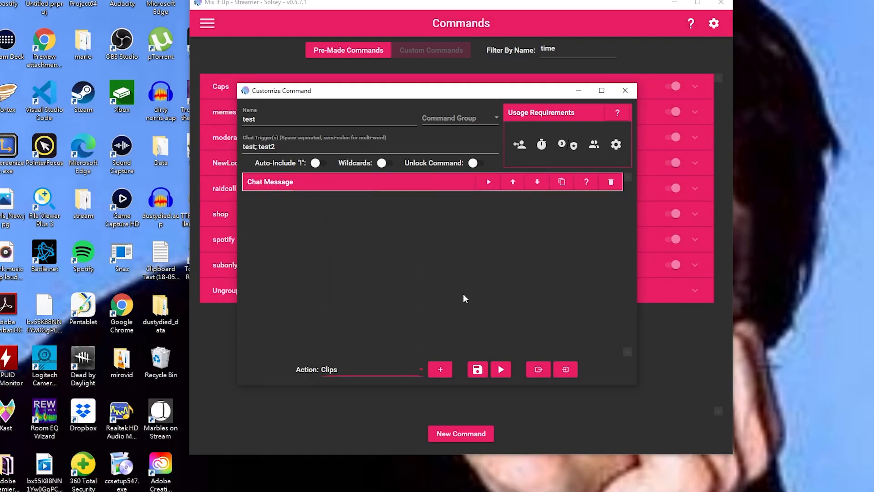
{"action": "left_click", "coordinate": [438, 369]}
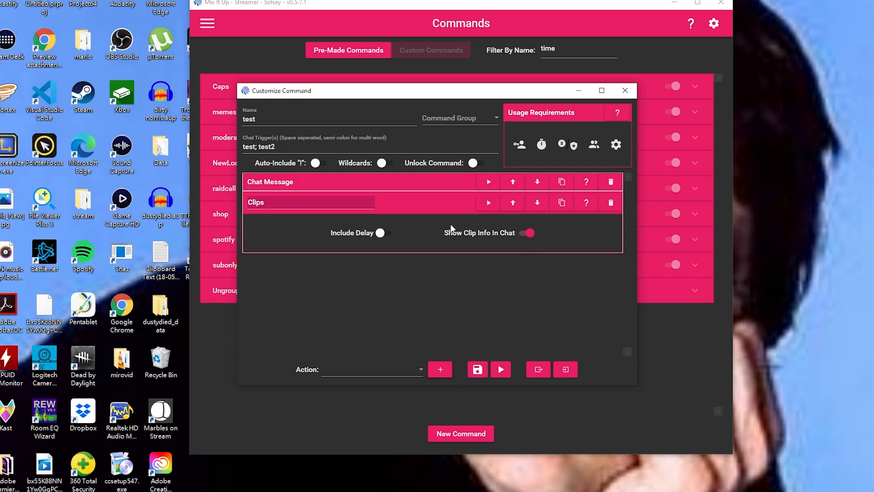
{"action": "left_click", "coordinate": [445, 206]}
Add a Command action after the Clips action.
{"action": "left_click", "coordinate": [378, 370]}
{"action": "left_click", "coordinate": [381, 218]}
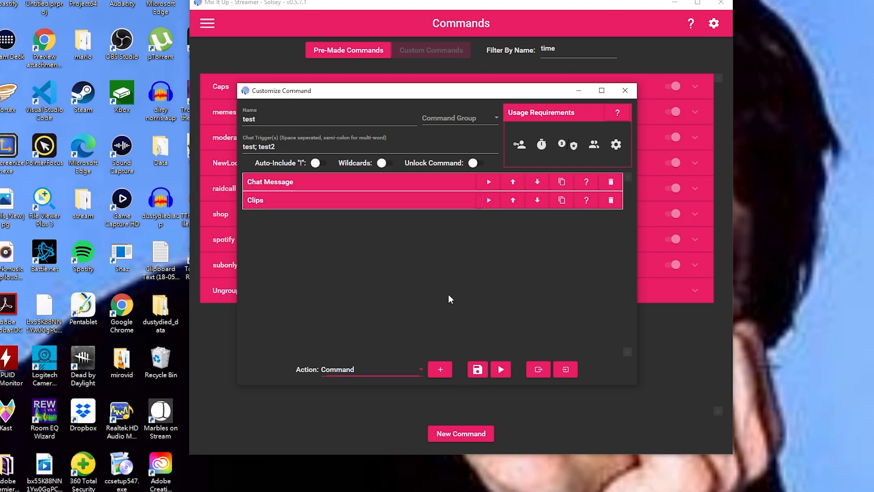
{"action": "left_click", "coordinate": [447, 375]}
{"action": "left_click", "coordinate": [381, 255]}
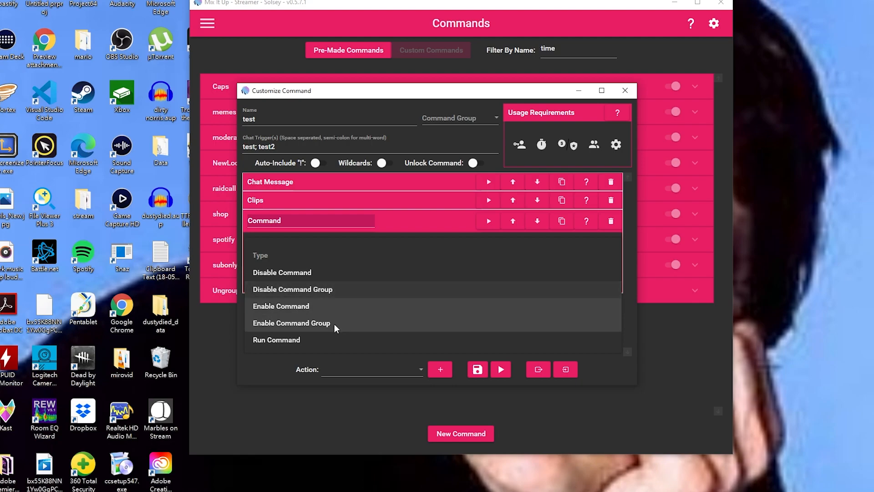
Make the Command action run the Chat command '1handed'.
{"action": "left_click", "coordinate": [299, 341]}
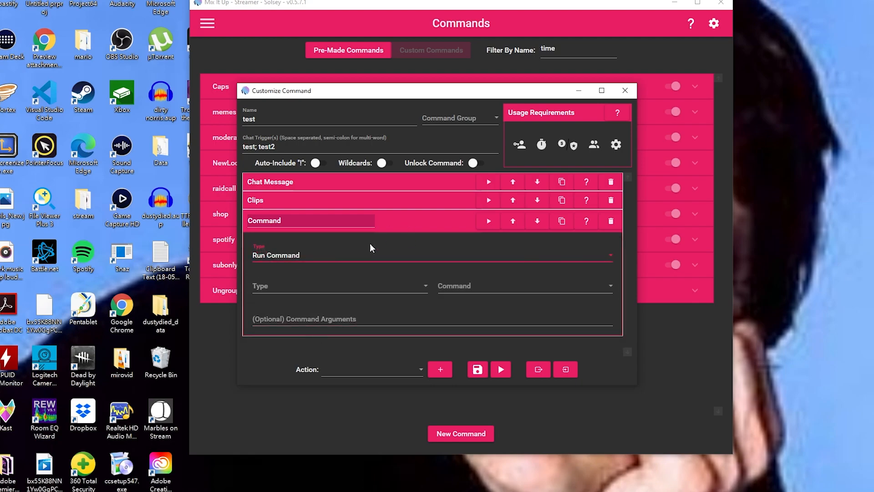
{"action": "left_click", "coordinate": [331, 287]}
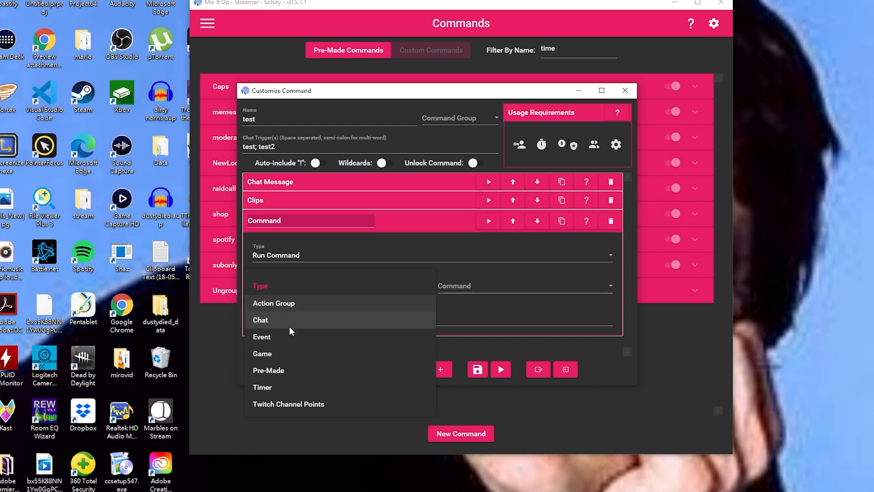
{"action": "left_click", "coordinate": [271, 319]}
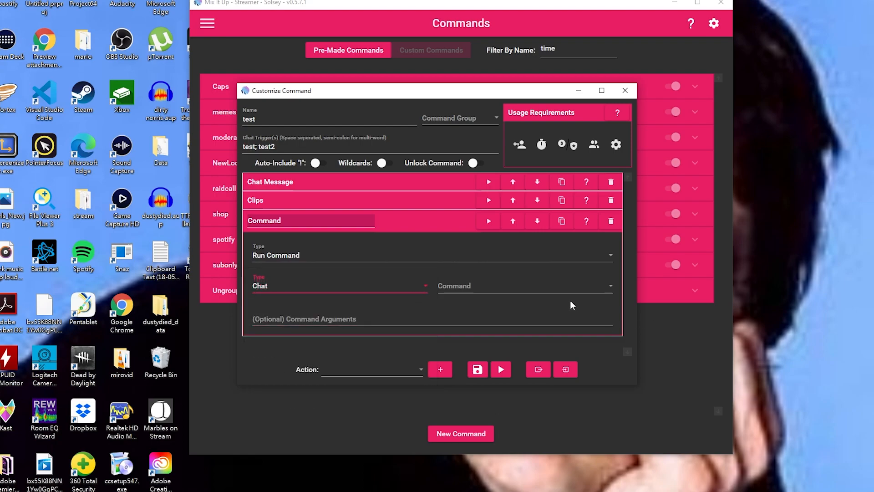
{"action": "left_click", "coordinate": [483, 288]}
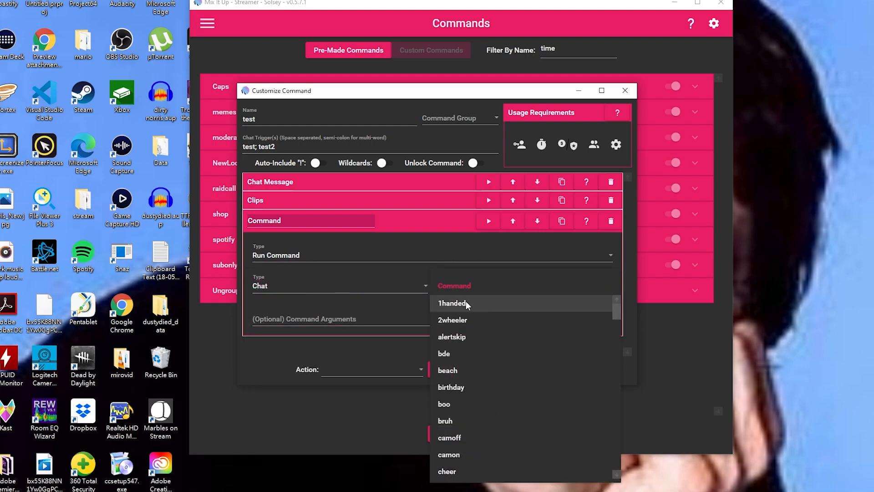
{"action": "left_click", "coordinate": [466, 302]}
{"action": "left_click", "coordinate": [394, 330]}
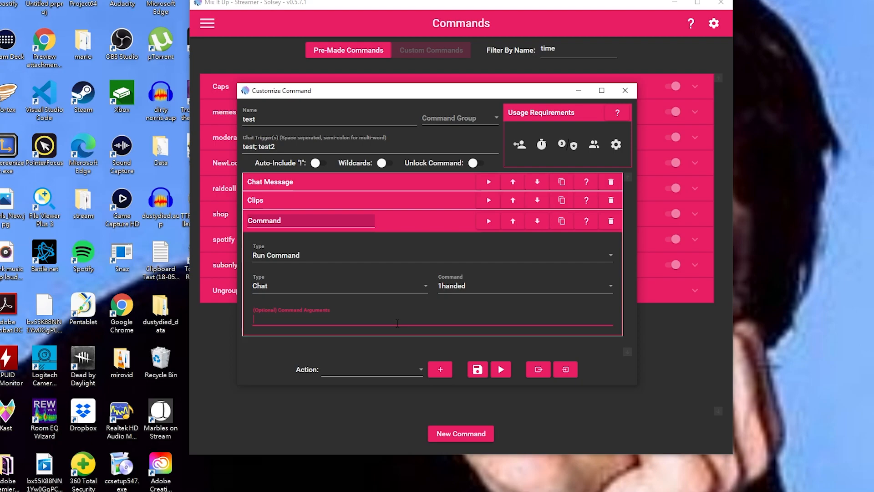
{"action": "left_click", "coordinate": [429, 211]}
Add a Conditional action to the test command.
{"action": "left_click", "coordinate": [373, 370]}
{"action": "left_click", "coordinate": [368, 231]}
{"action": "left_click", "coordinate": [441, 370]}
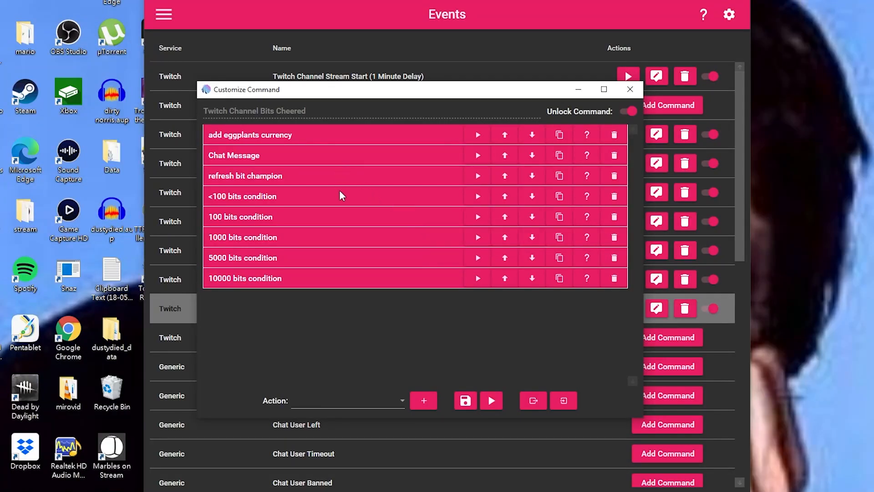
Expand the <100 bits condition to view its clause: $bitsamount < 100 running action group bits<100.
{"action": "left_click", "coordinate": [339, 198]}
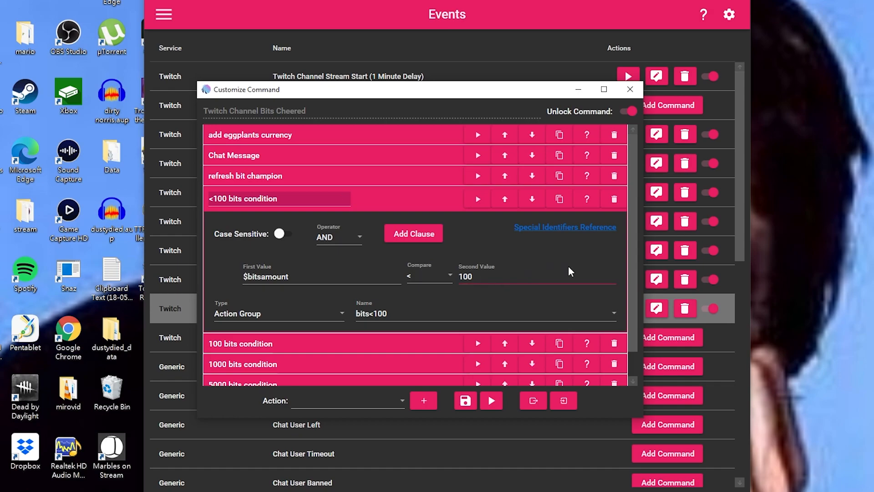
{"action": "left_click_drag", "start_coordinate": [632, 166], "coordinate": [633, 213]}
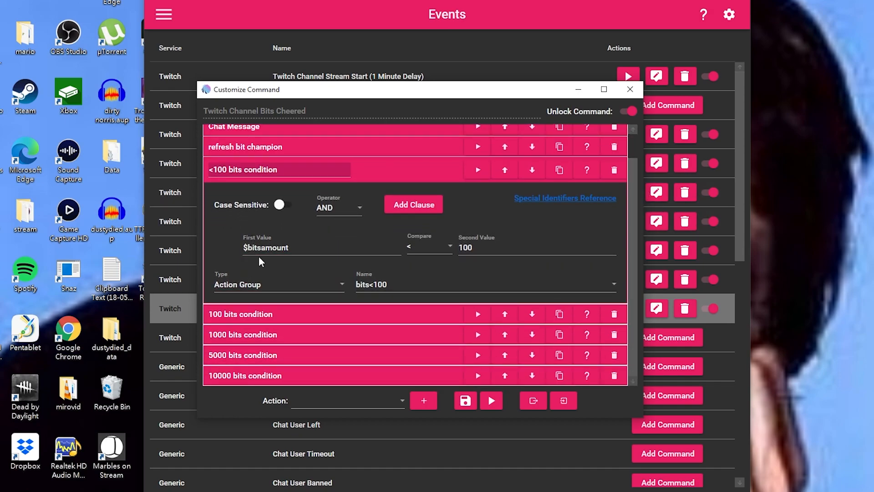
{"action": "double_click", "coordinate": [297, 246]}
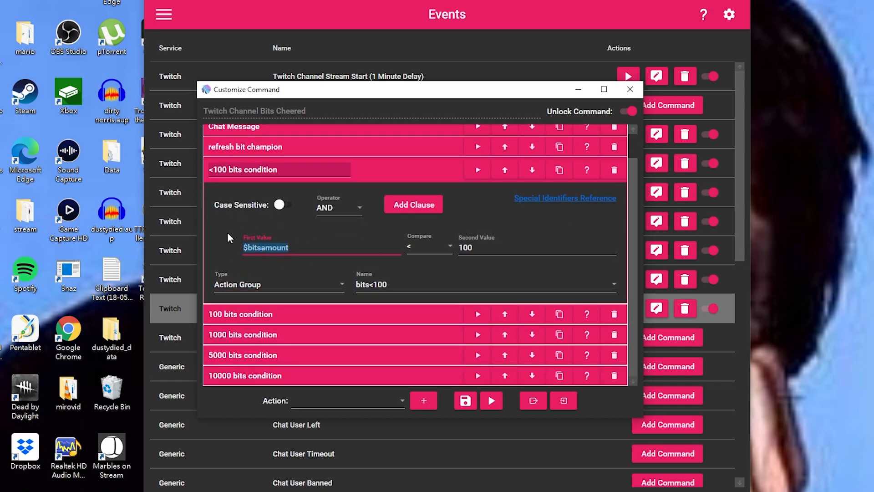
{"action": "left_click", "coordinate": [305, 251]}
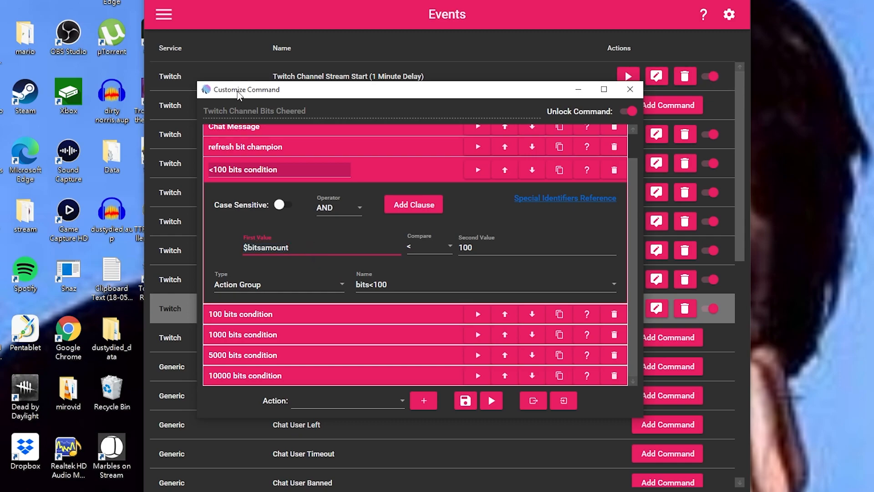
{"action": "left_click_drag", "start_coordinate": [238, 94], "coordinate": [303, 44]}
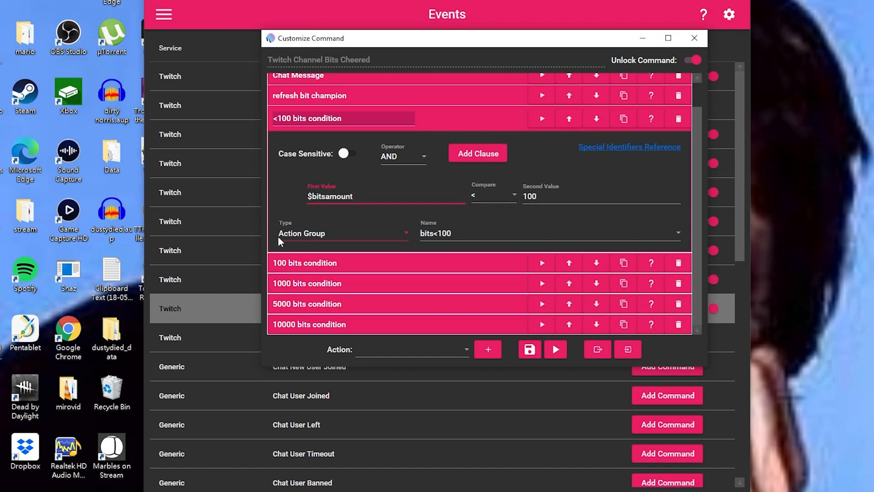
{"action": "left_click", "coordinate": [450, 231]}
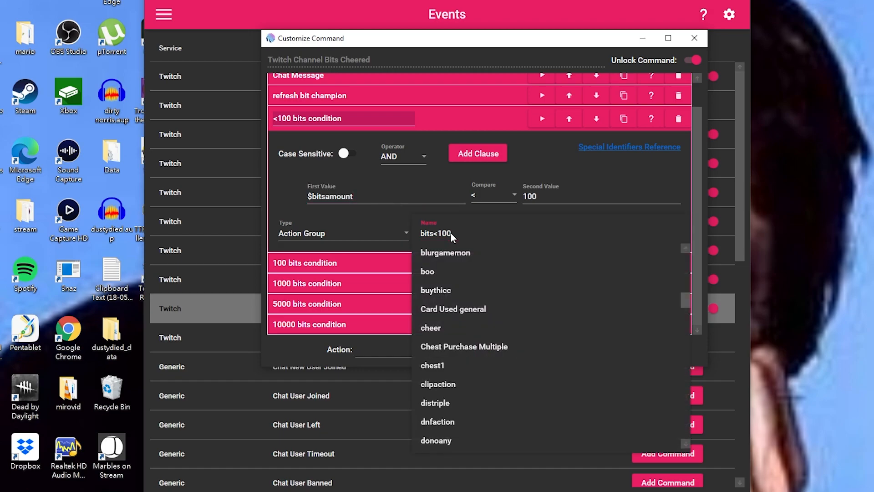
{"action": "left_click", "coordinate": [449, 233]}
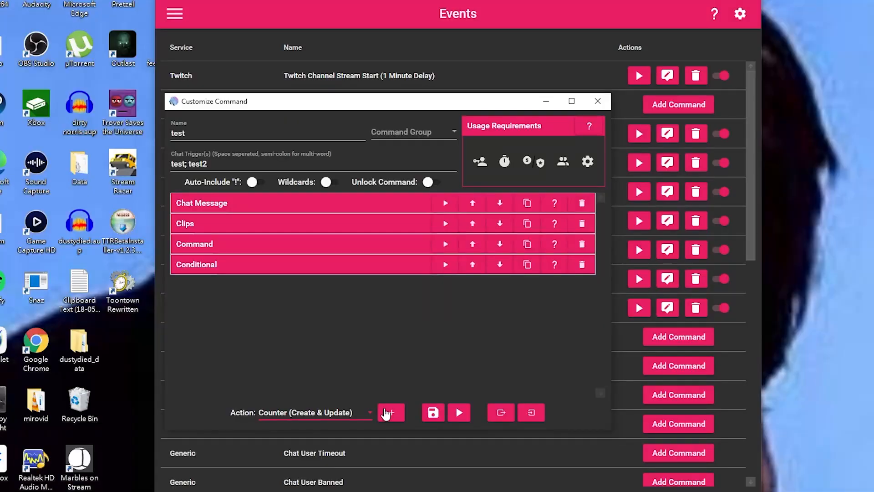
Add a Counter action to the test command.
{"action": "left_click", "coordinate": [386, 414]}
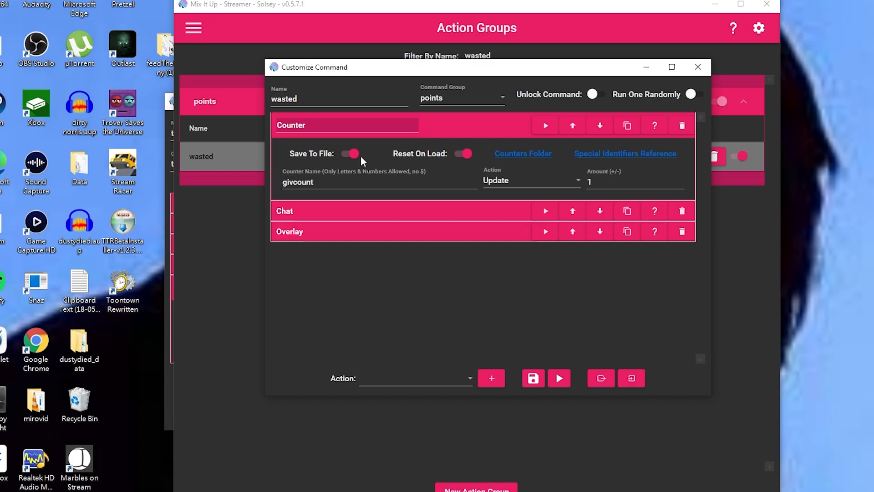
Turn on Reset On Load for the givcount counter, keeping Update as its operation.
{"action": "left_click", "coordinate": [464, 153]}
{"action": "left_click_drag", "start_coordinate": [319, 182], "coordinate": [264, 171]}
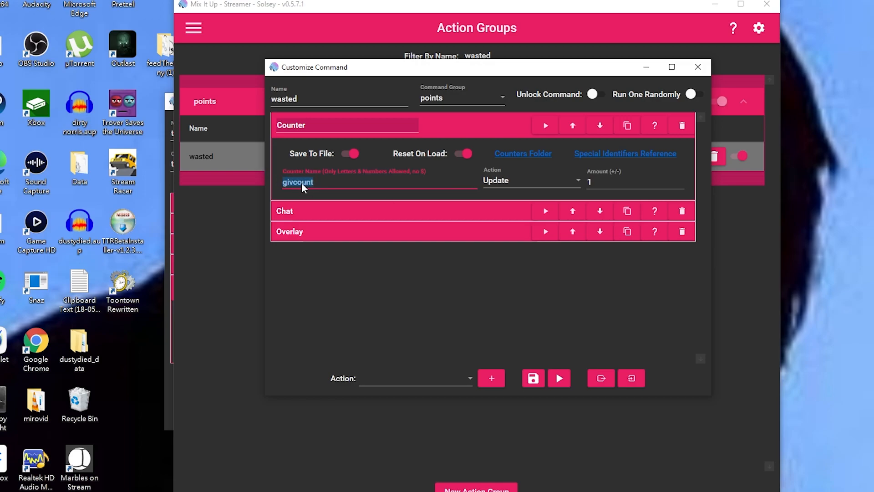
{"action": "left_click", "coordinate": [500, 180]}
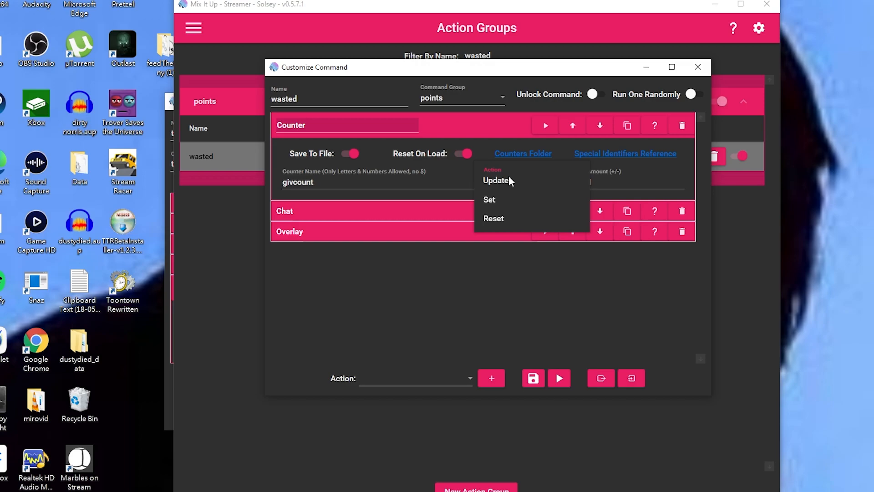
{"action": "left_click", "coordinate": [509, 181]}
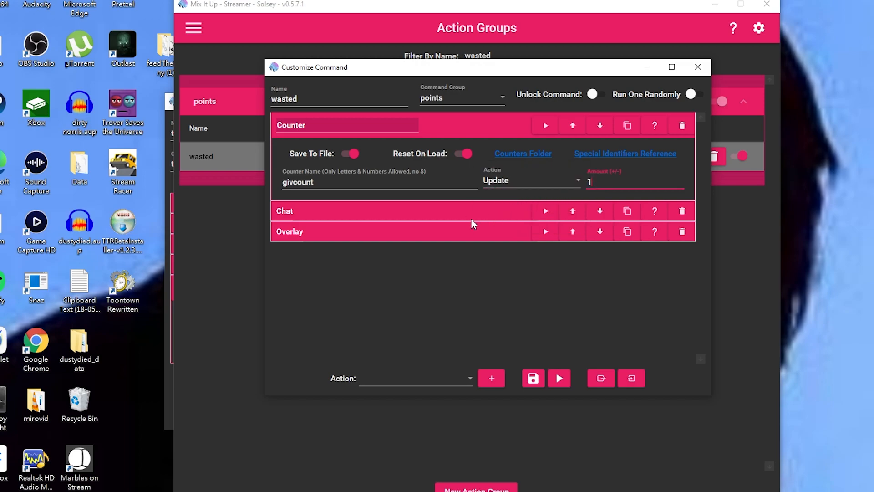
Review the Chat action's givcount message, then add a Currency/Rank/Inventory action.
{"action": "left_click", "coordinate": [463, 209]}
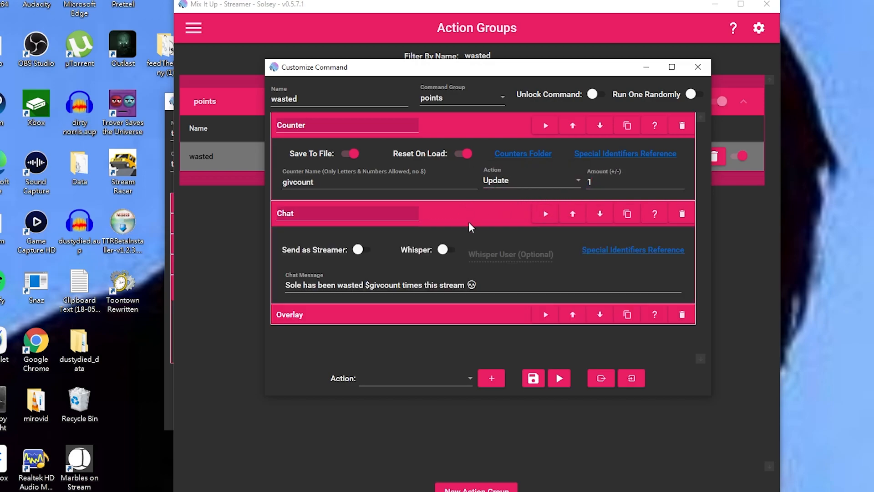
{"action": "left_click", "coordinate": [304, 285]}
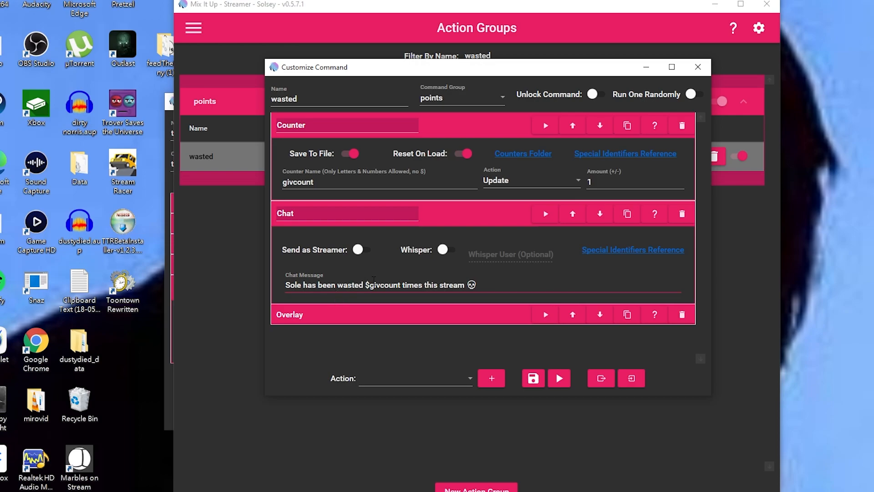
{"action": "left_click_drag", "start_coordinate": [365, 285], "coordinate": [370, 285]}
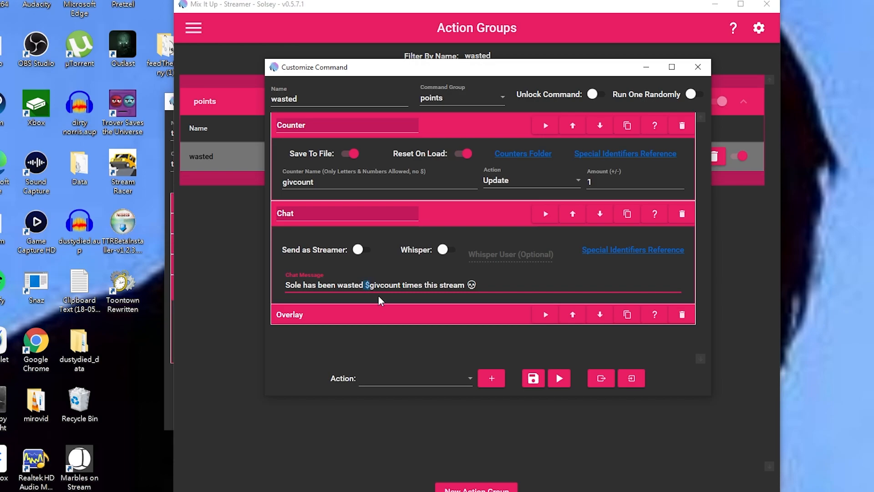
{"action": "double_click", "coordinate": [305, 183]}
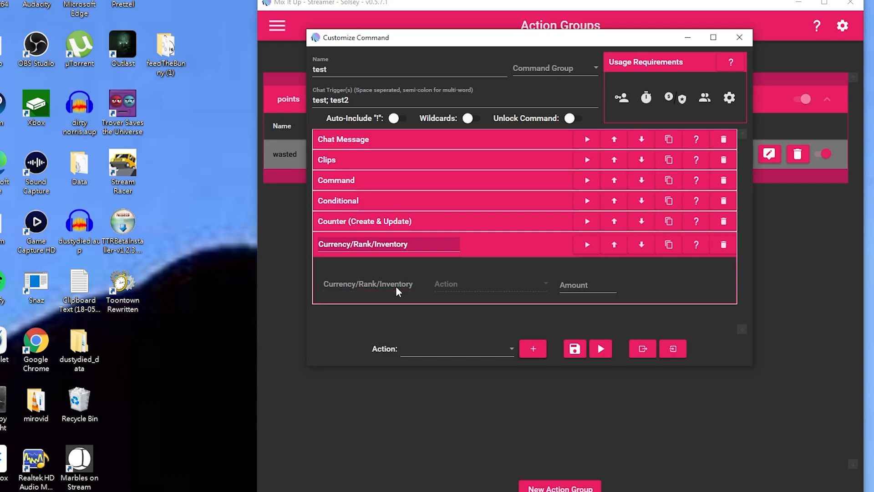
{"action": "left_click", "coordinate": [395, 287]}
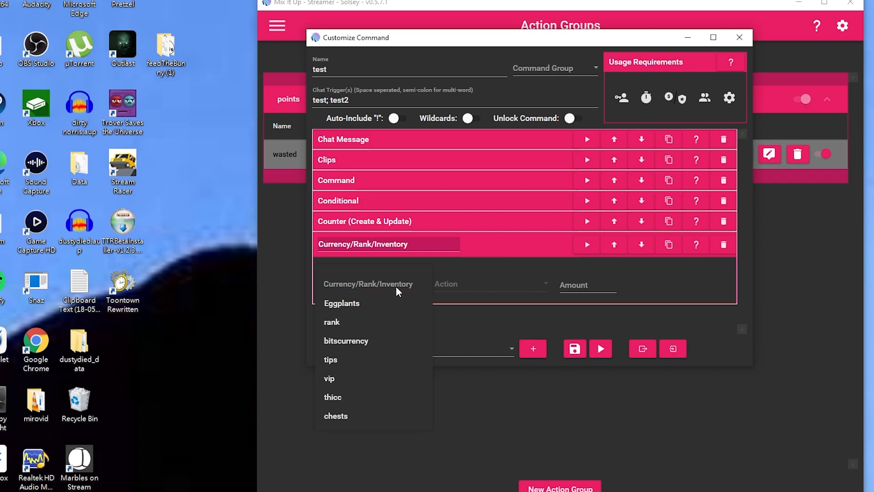
Point the currency action at Eggplants and add a Discord action of type Send Message.
{"action": "left_click", "coordinate": [490, 285]}
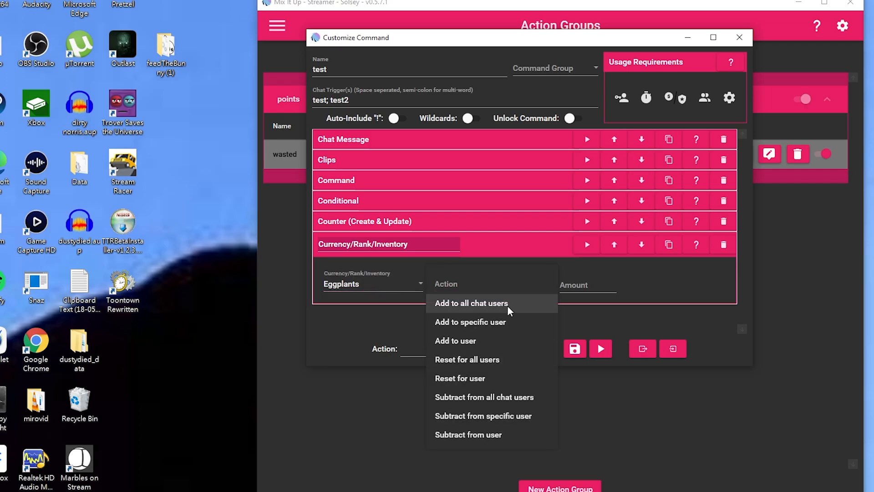
{"action": "left_click", "coordinate": [455, 349]}
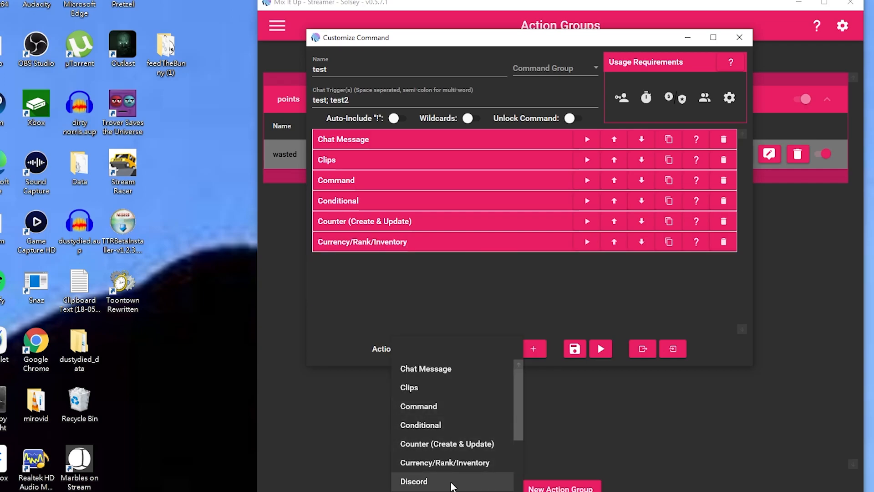
{"action": "left_click", "coordinate": [452, 482]}
{"action": "left_click", "coordinate": [528, 349]}
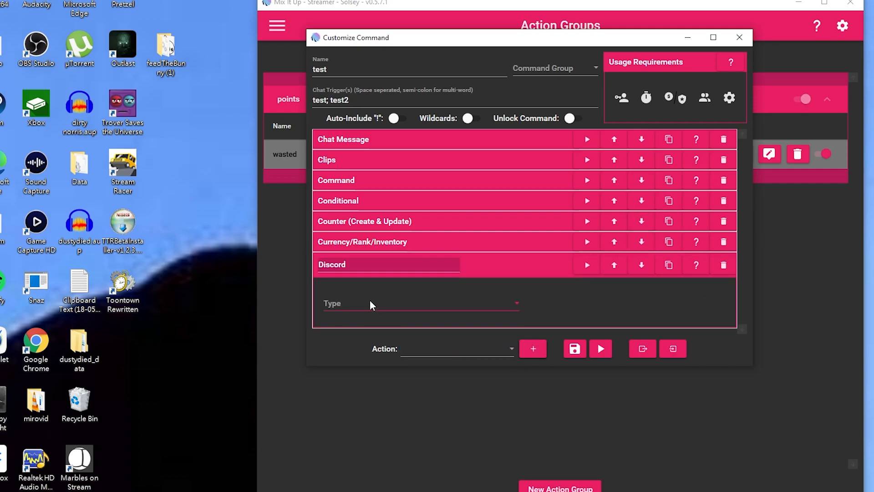
{"action": "left_click", "coordinate": [417, 303]}
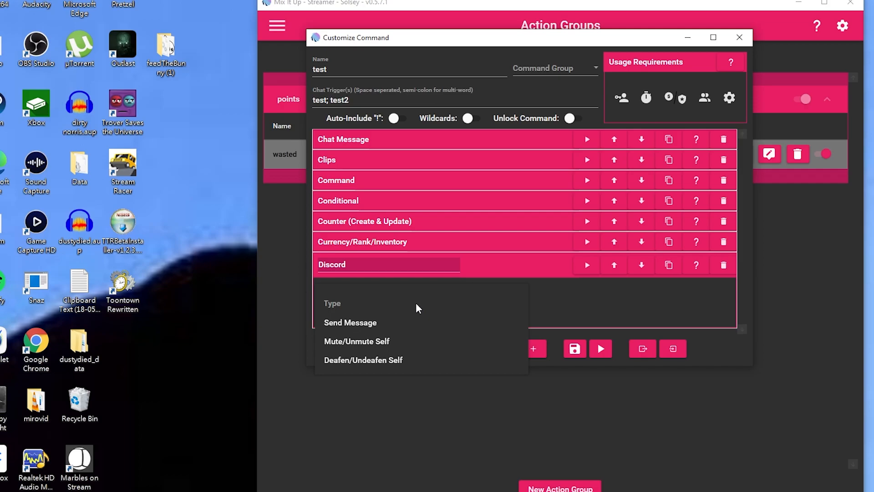
{"action": "left_click", "coordinate": [359, 326]}
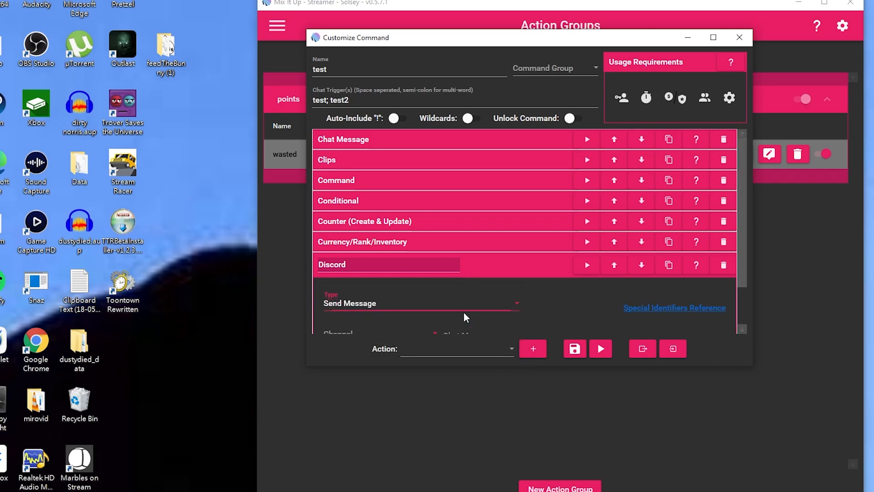
{"action": "scroll", "coordinate": [501, 310], "scroll_direction": "down", "scroll_amount": 2}
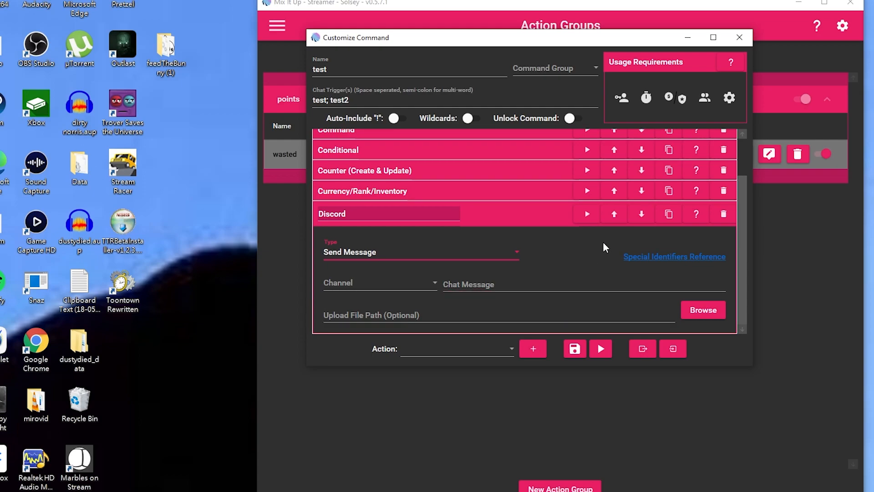
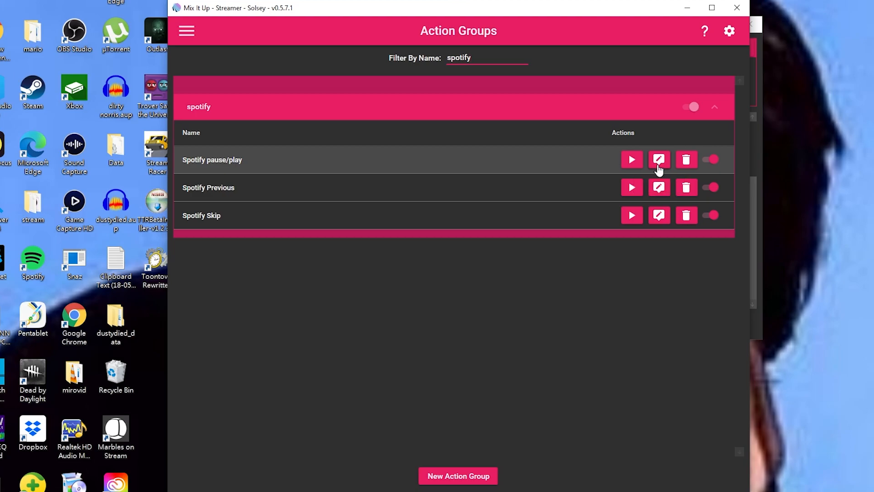
Open the Spotify pause/play action and expand its input to reveal Control+Alt+Up Arrow.
{"action": "left_click", "coordinate": [658, 160]}
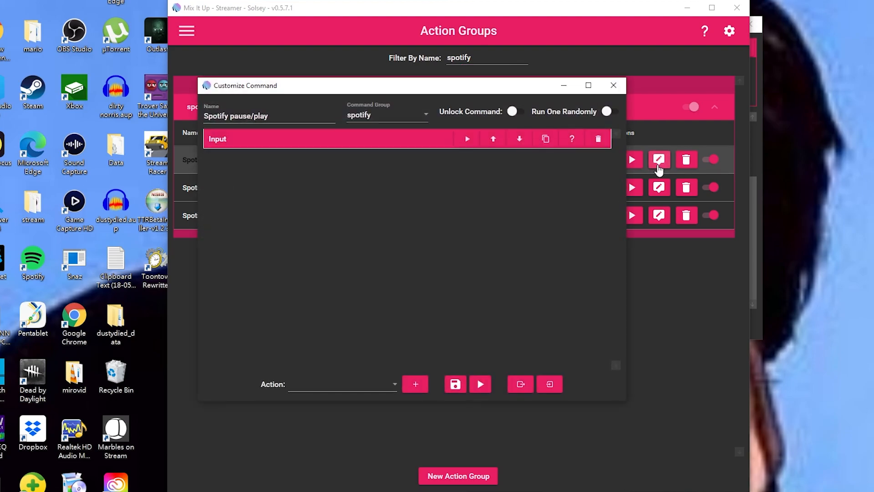
{"action": "left_click", "coordinate": [363, 139]}
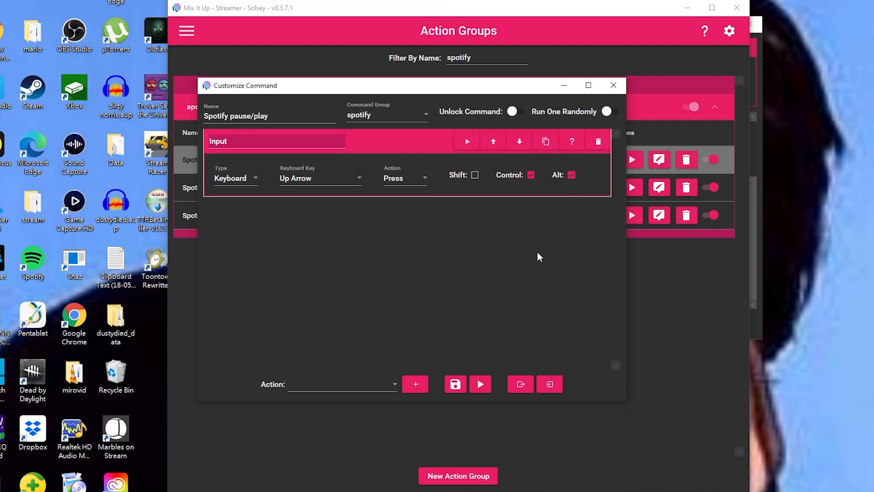
{"action": "left_click_drag", "start_coordinate": [442, 86], "coordinate": [471, 69]}
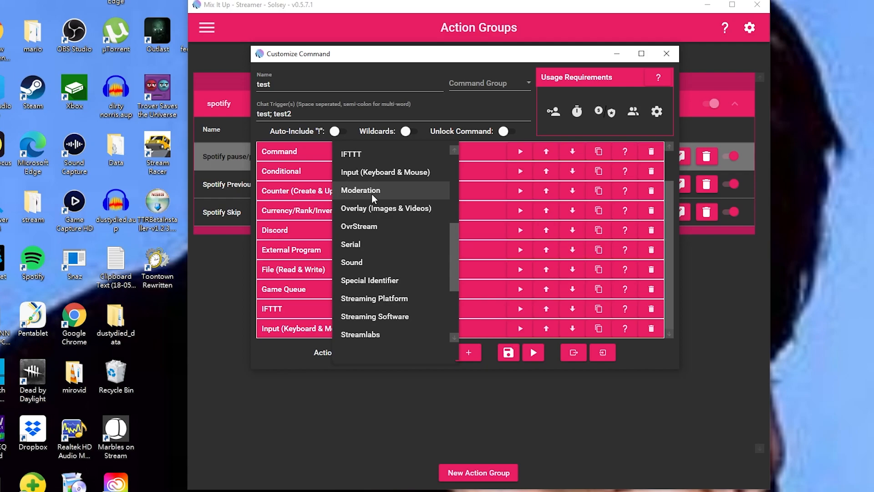
Add a Moderation action to the test command and browse its list of moderation actions.
{"action": "left_click", "coordinate": [372, 193]}
{"action": "left_click", "coordinate": [470, 355]}
{"action": "scroll", "coordinate": [464, 325], "scroll_direction": "down", "scroll_amount": 2}
{"action": "left_click", "coordinate": [410, 321]}
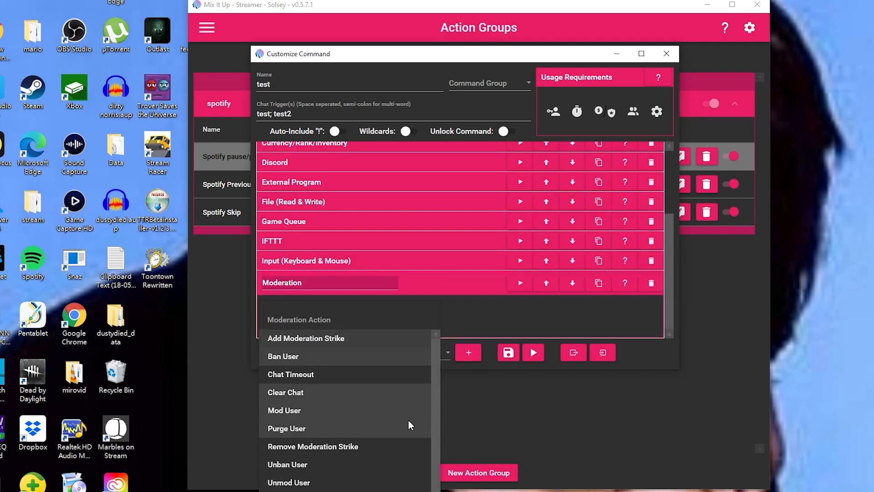
{"action": "scroll", "coordinate": [405, 404], "scroll_direction": "down", "scroll_amount": 1}
{"action": "scroll", "coordinate": [404, 407], "scroll_direction": "up", "scroll_amount": 1}
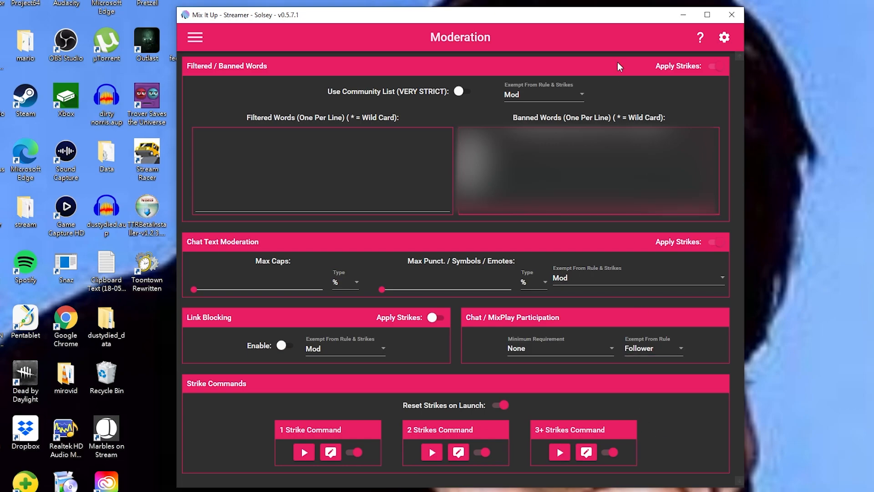
Switch the Moderation action from Add Moderation Strike to VIPUser, leaving User Name blank.
{"action": "left_click_drag", "start_coordinate": [582, 15], "coordinate": [463, 2]}
{"action": "left_click", "coordinate": [655, 337]}
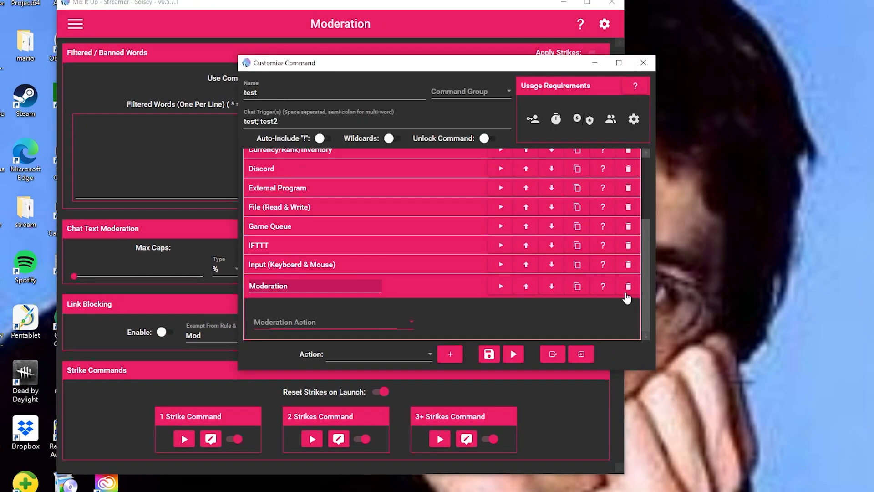
{"action": "left_click_drag", "start_coordinate": [460, 63], "coordinate": [433, 42]}
{"action": "left_click", "coordinate": [355, 302]}
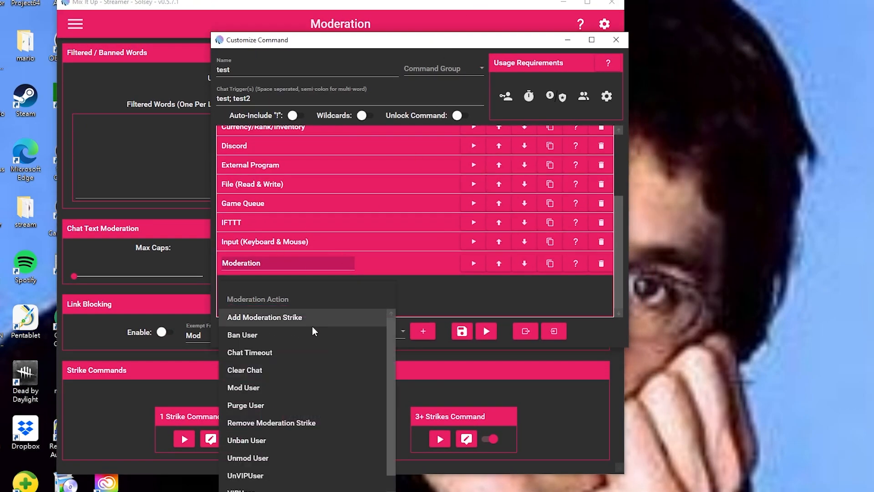
{"action": "scroll", "coordinate": [273, 478], "scroll_direction": "down", "scroll_amount": 1}
{"action": "scroll", "coordinate": [273, 486], "scroll_direction": "up", "scroll_amount": 1}
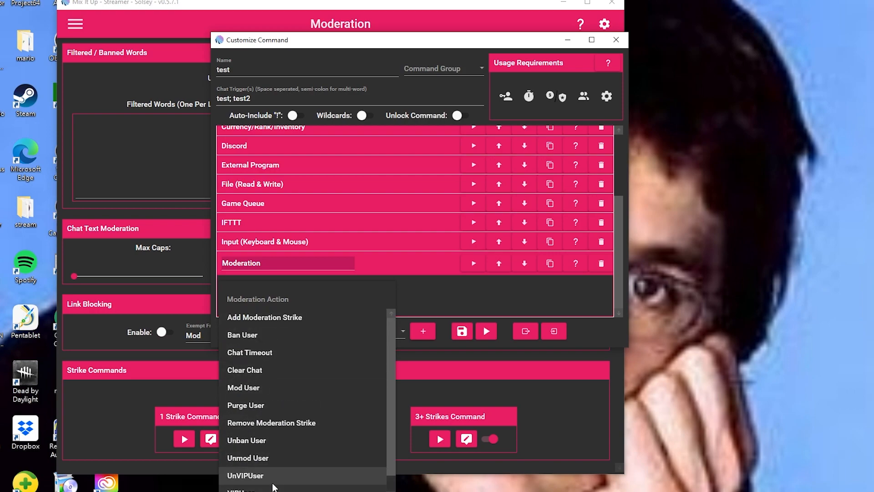
{"action": "left_click", "coordinate": [293, 316]}
{"action": "scroll", "coordinate": [466, 294], "scroll_direction": "down", "scroll_amount": 1}
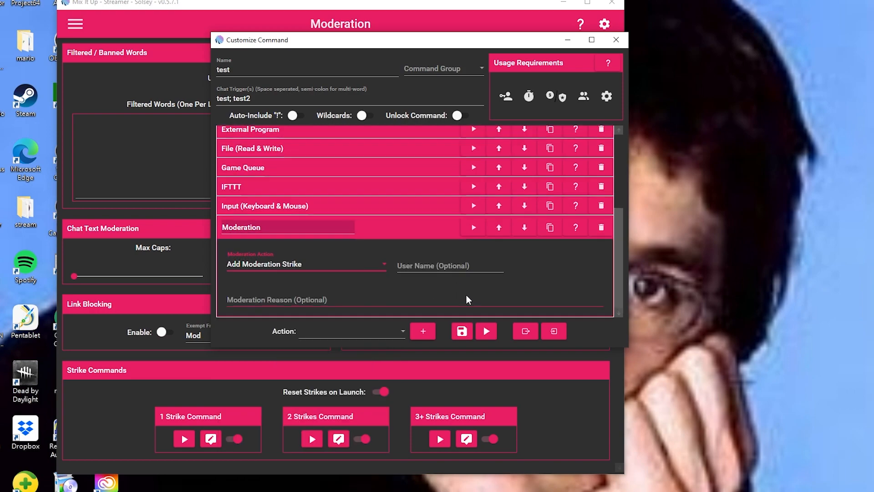
{"action": "left_click", "coordinate": [364, 266]}
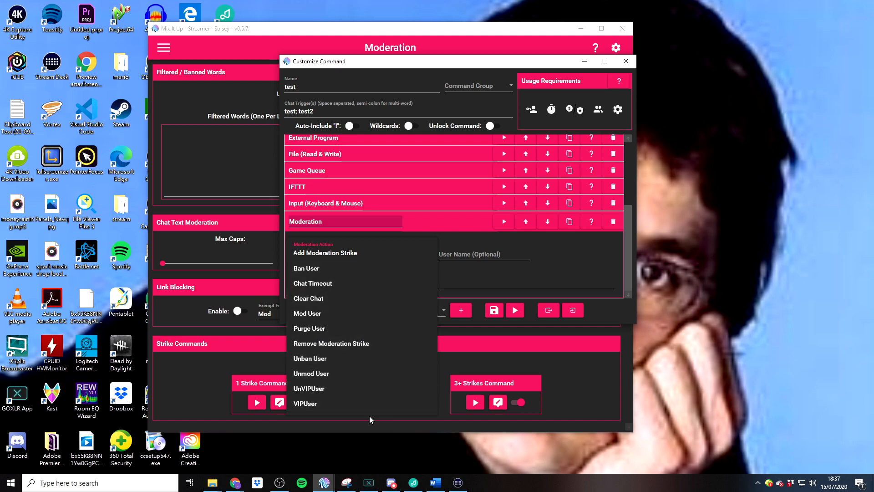
{"action": "left_click", "coordinate": [349, 403]}
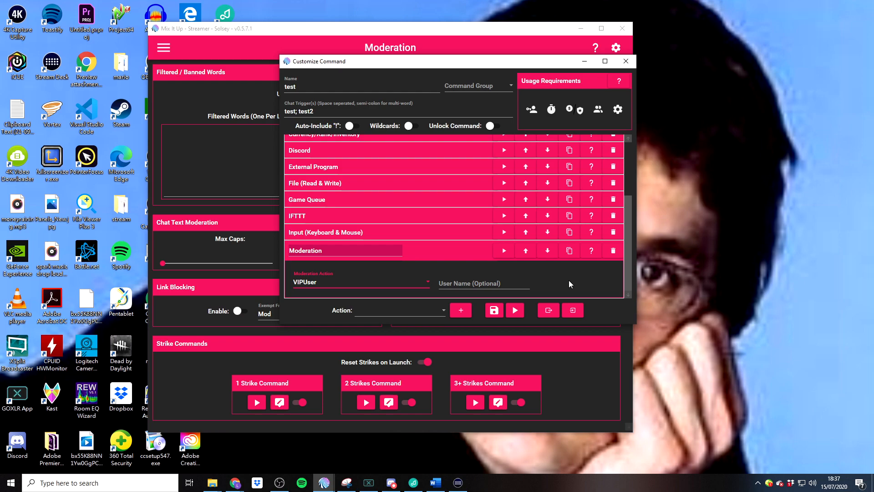
{"action": "left_click", "coordinate": [495, 280]}
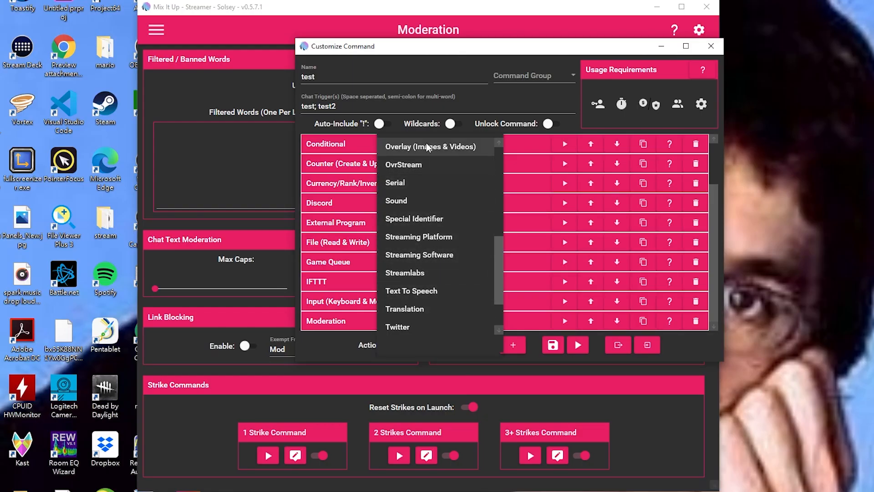
Add an Image-type Overlay action and browse to the newdesigns2020 graphics folder for its file.
{"action": "left_click", "coordinate": [426, 147]}
{"action": "left_click", "coordinate": [513, 345]}
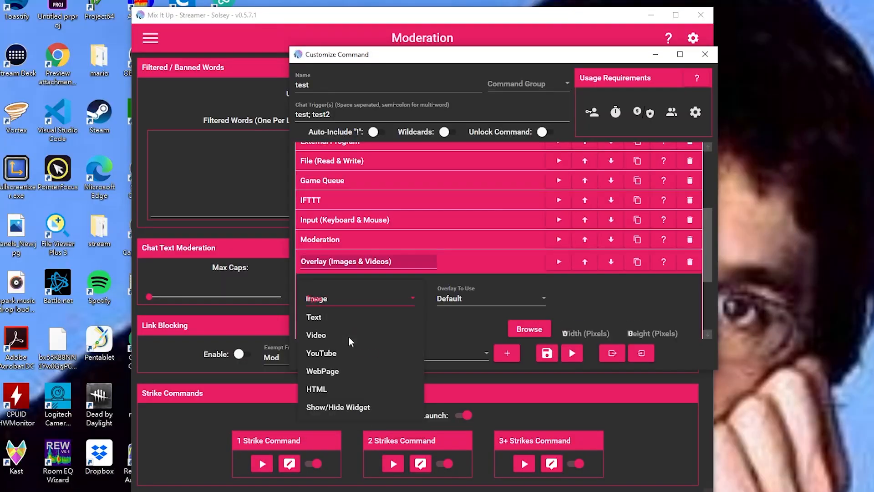
{"action": "left_click", "coordinate": [319, 299]}
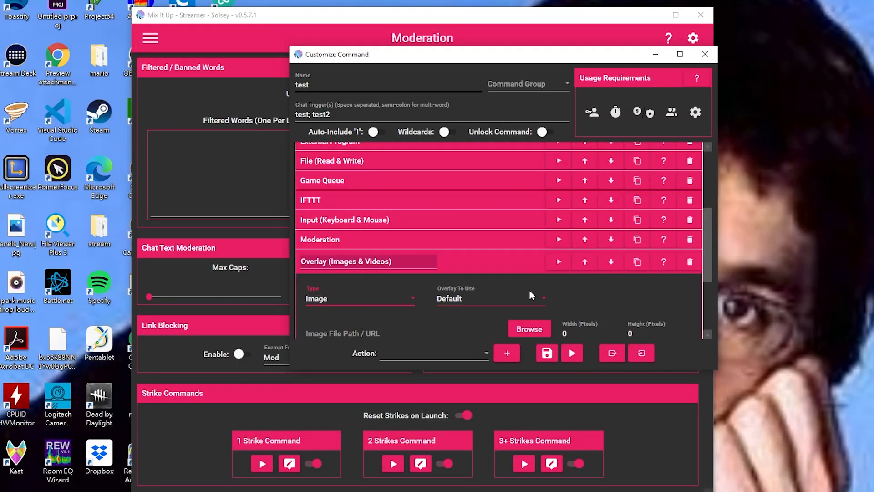
{"action": "scroll", "coordinate": [542, 296], "scroll_direction": "down", "scroll_amount": 1}
{"action": "left_click", "coordinate": [529, 274]}
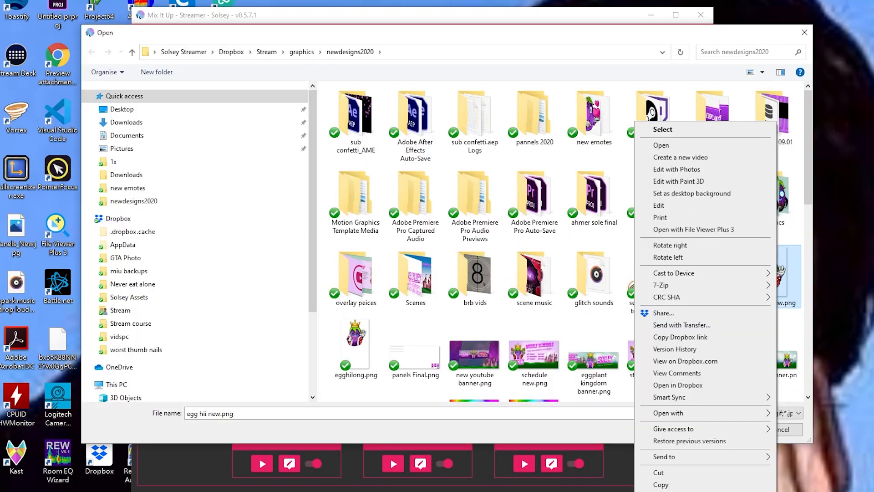
Confirm in Properties that egg hii new.png is 323 × 536 pixels, then cancel the file picker.
{"action": "left_click", "coordinate": [660, 490]}
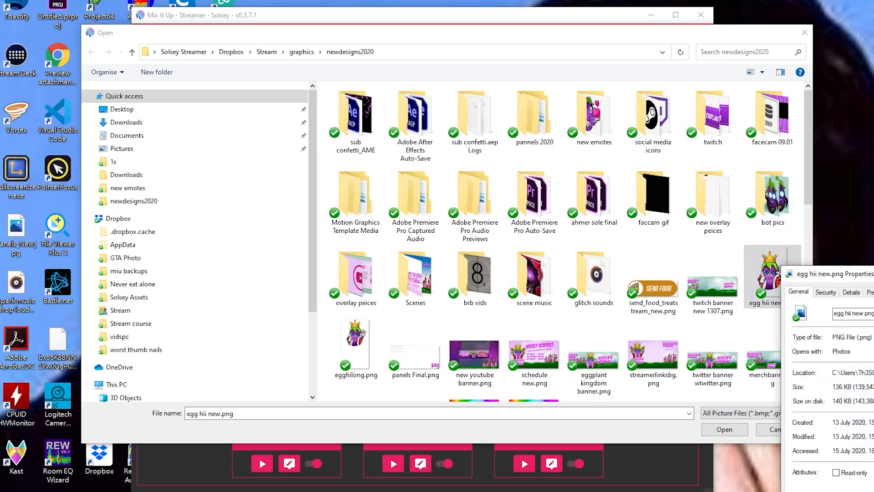
{"action": "left_click", "coordinate": [626, 197]}
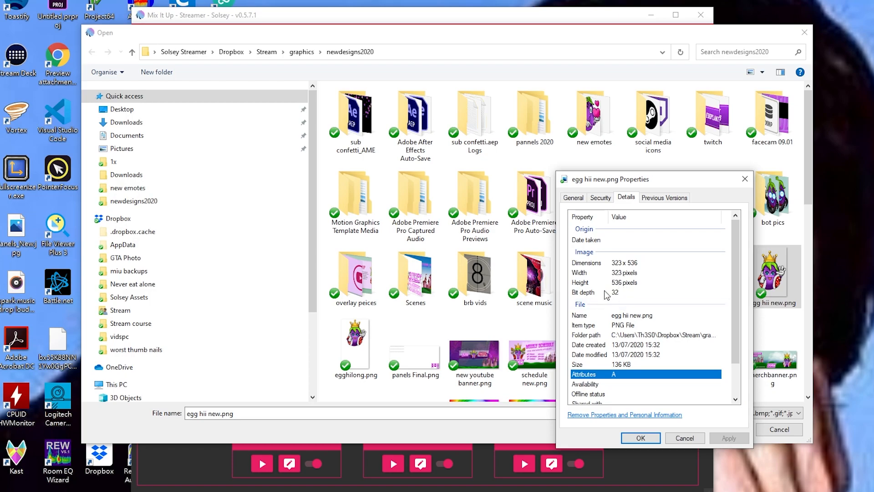
{"action": "left_click", "coordinate": [745, 178]}
{"action": "left_click", "coordinate": [804, 33]}
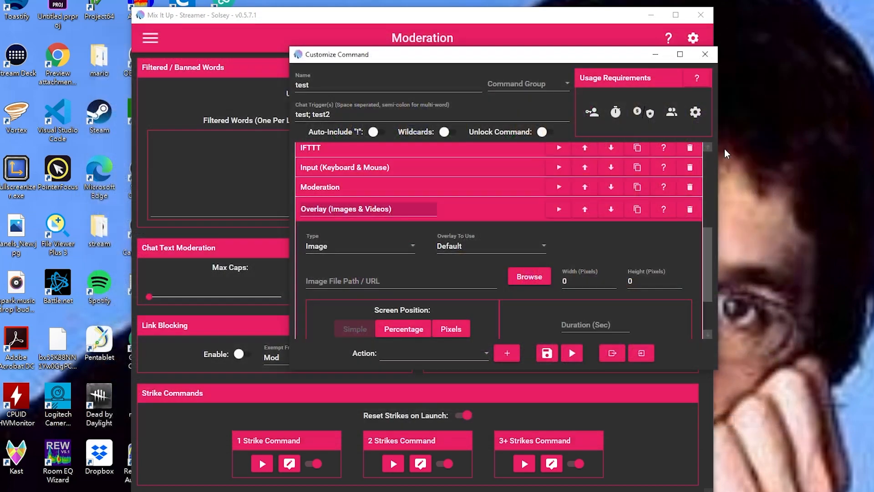
Scroll to the Image overlay's Width field and move across to Height.
{"action": "scroll", "coordinate": [421, 162], "scroll_direction": "down", "scroll_amount": 2}
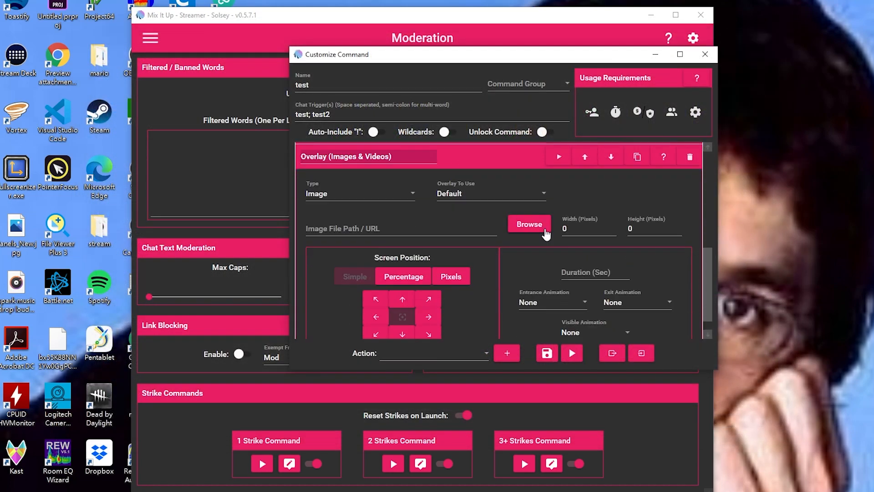
{"action": "left_click", "coordinate": [580, 229]}
{"action": "key", "text": "Tab"}
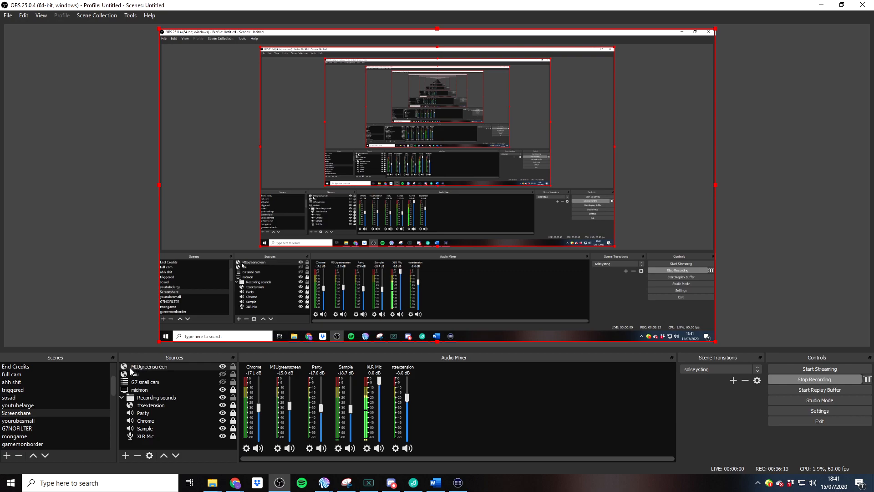
In OBS, display the chroma key settings of MIUgreenscreen's green screen filter.
{"action": "right_click", "coordinate": [153, 366]}
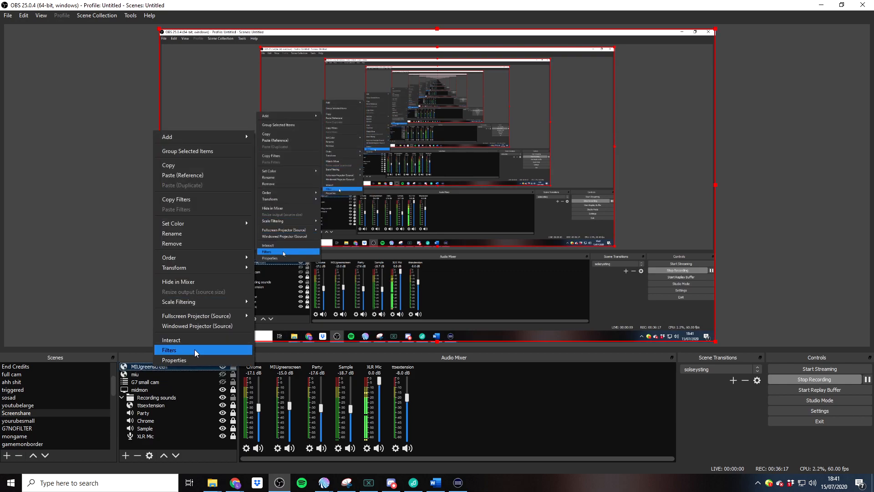
{"action": "left_click", "coordinate": [195, 348]}
{"action": "left_click", "coordinate": [280, 259]}
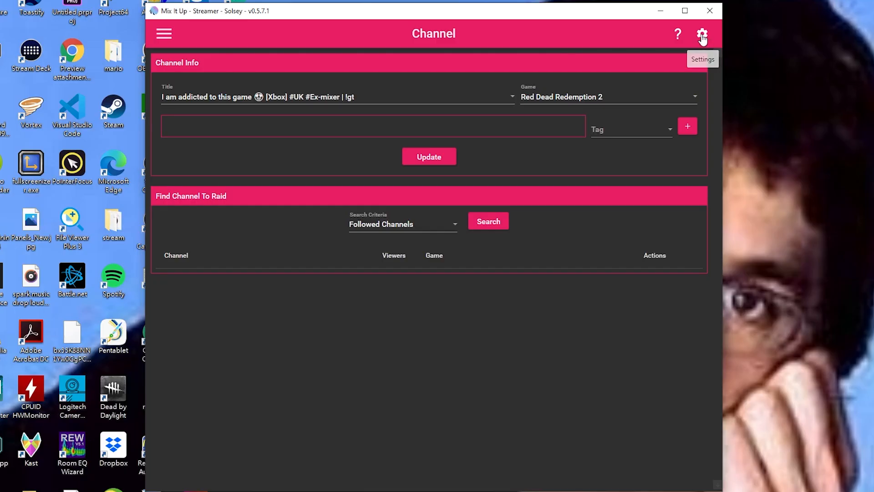
Review the Overlays endpoint list in Settings down to the bottom and start a new one.
{"action": "left_click", "coordinate": [703, 34]}
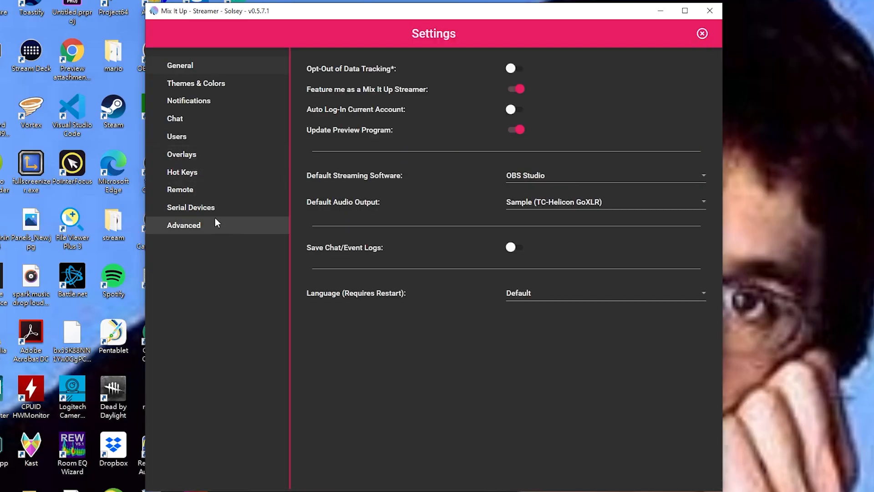
{"action": "left_click", "coordinate": [181, 155]}
{"action": "scroll", "coordinate": [683, 360], "scroll_direction": "down", "scroll_amount": 2}
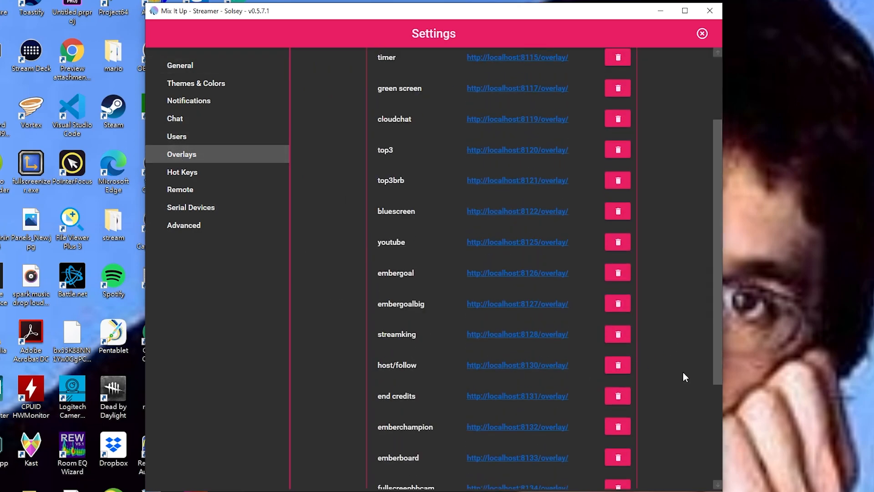
{"action": "scroll", "coordinate": [683, 377], "scroll_direction": "down", "scroll_amount": 3}
{"action": "left_click", "coordinate": [548, 461]}
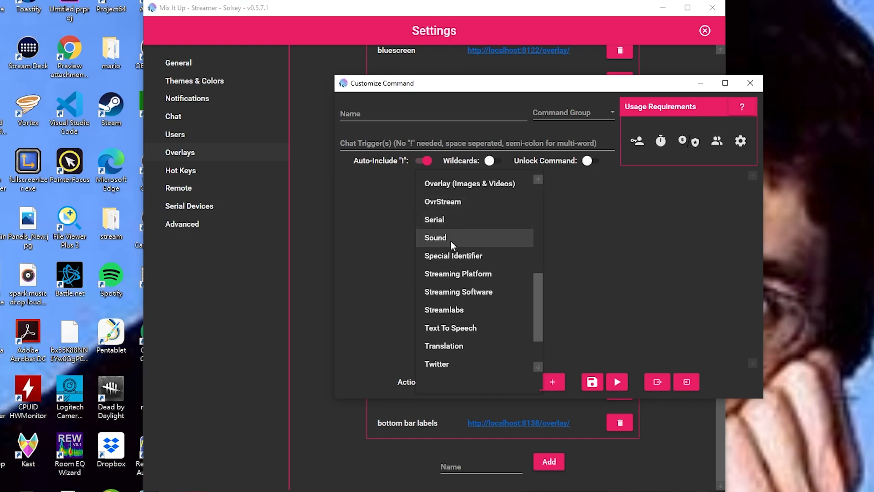
Add a Sound action playing the Super 8 Old Movie Projector file on Default Output.
{"action": "left_click", "coordinate": [449, 238]}
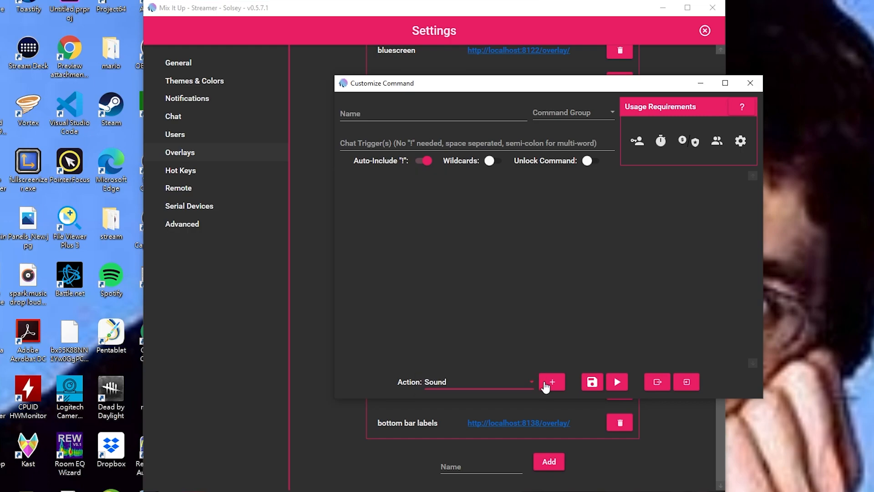
{"action": "left_click", "coordinate": [551, 383]}
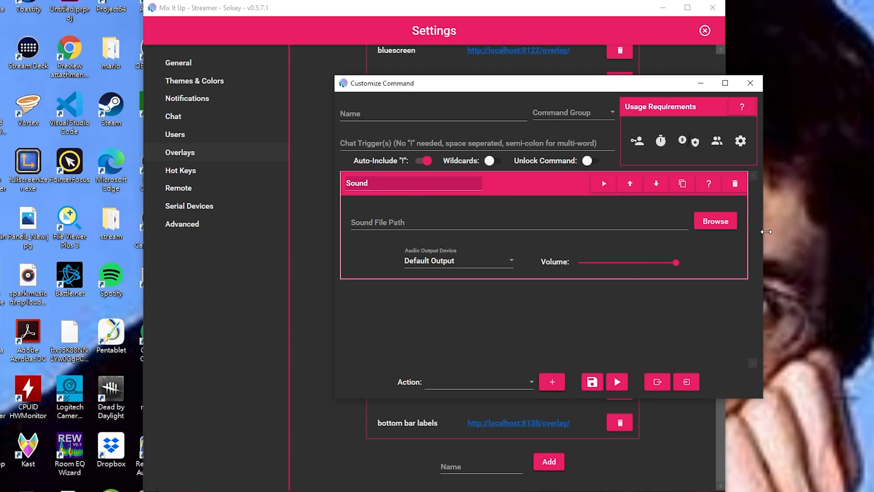
{"action": "left_click", "coordinate": [715, 221]}
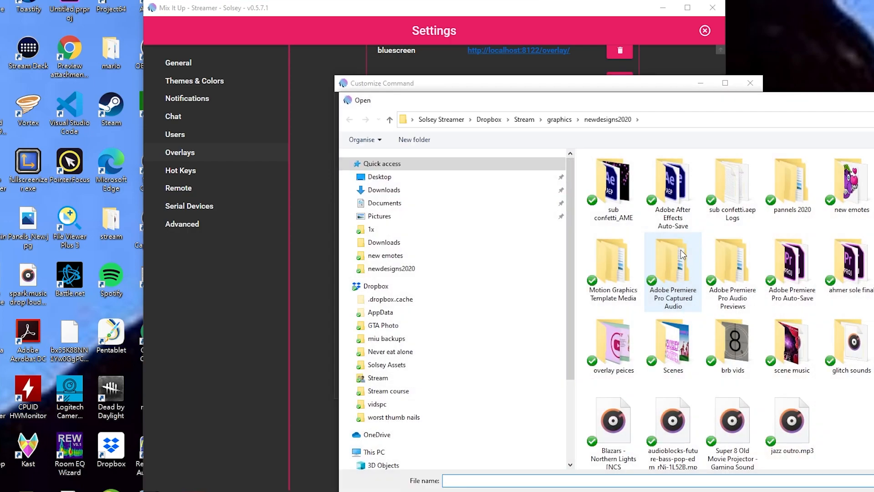
{"action": "double_click", "coordinate": [733, 423]}
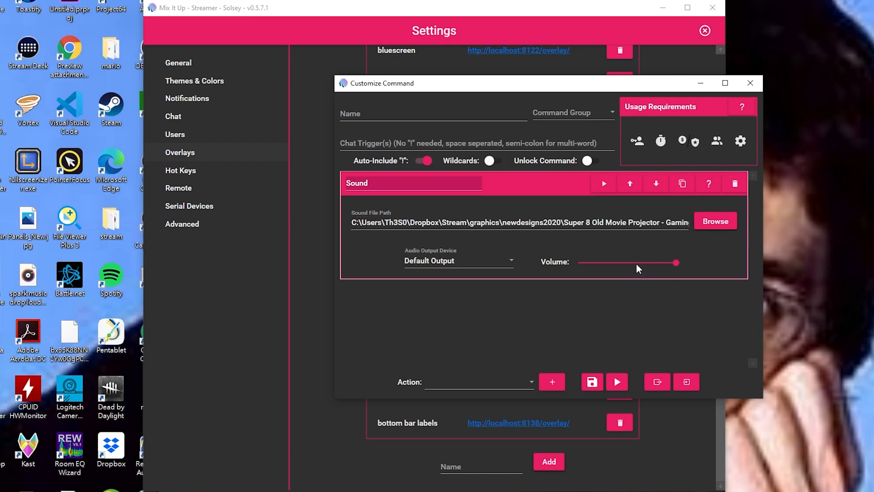
{"action": "left_click", "coordinate": [493, 259]}
{"action": "scroll", "coordinate": [472, 435], "scroll_direction": "down", "scroll_amount": 1}
{"action": "scroll", "coordinate": [471, 435], "scroll_direction": "up", "scroll_amount": 1}
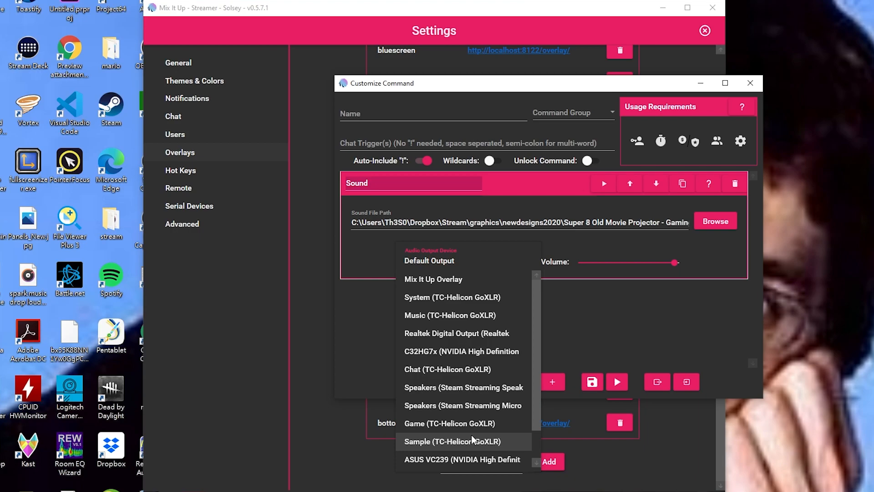
{"action": "scroll", "coordinate": [474, 382], "scroll_direction": "down", "scroll_amount": 1}
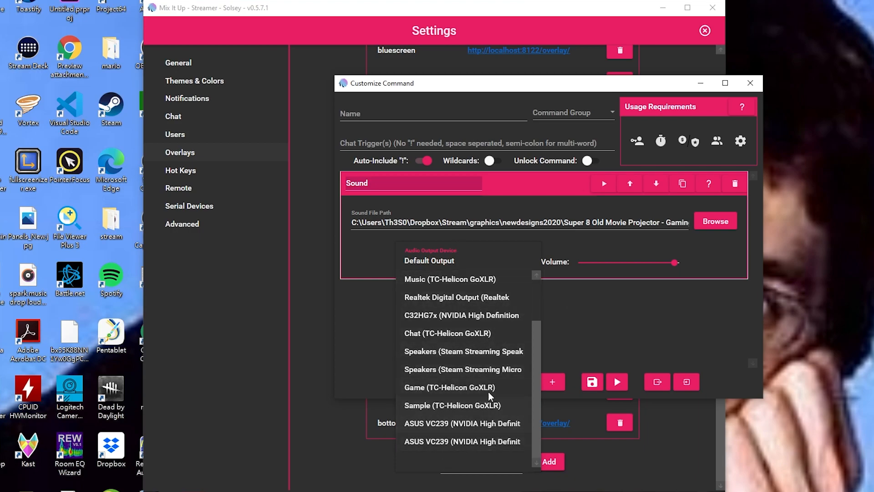
{"action": "scroll", "coordinate": [491, 372], "scroll_direction": "up", "scroll_amount": 1}
{"action": "left_click", "coordinate": [681, 309]}
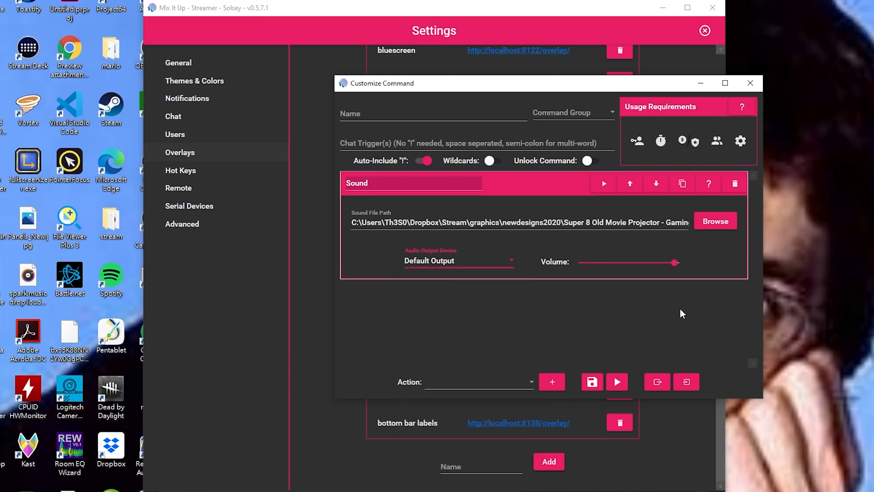
Add a Special Identifier action and copy the name raidtarget from the raidcall command.
{"action": "left_click", "coordinate": [552, 381]}
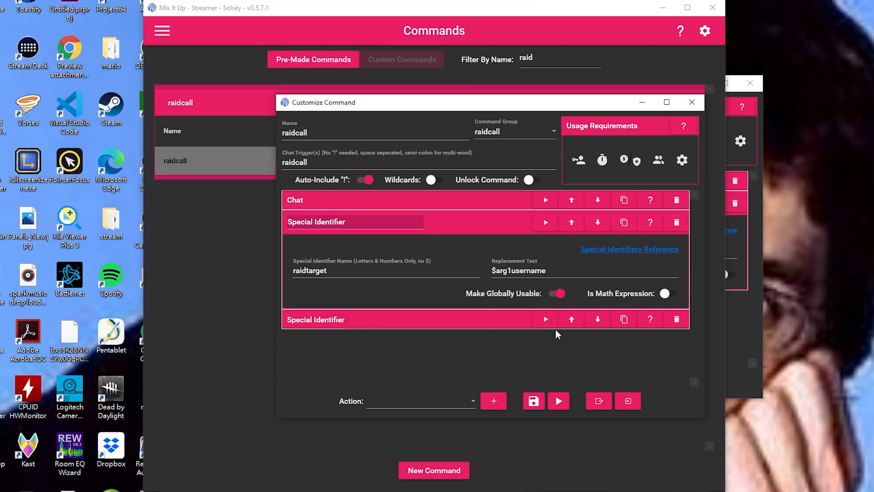
{"action": "left_click", "coordinate": [337, 272]}
{"action": "left_click_drag", "start_coordinate": [335, 272], "coordinate": [284, 268]}
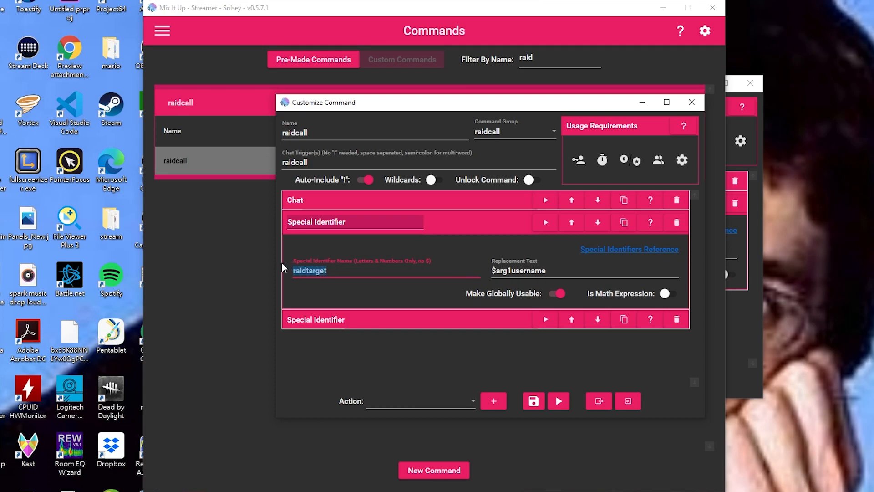
{"action": "right_click", "coordinate": [312, 271]}
{"action": "left_click", "coordinate": [259, 309]}
{"action": "left_click", "coordinate": [488, 270]}
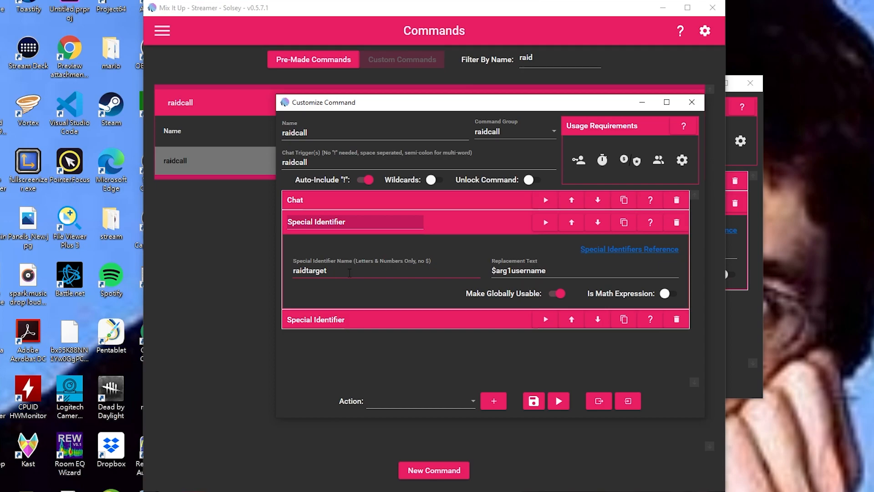
{"action": "left_click_drag", "start_coordinate": [349, 273], "coordinate": [292, 270]}
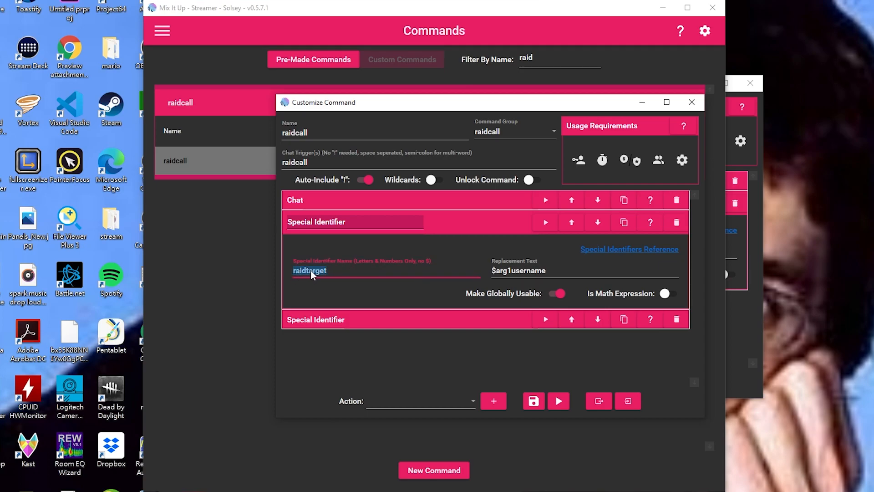
{"action": "right_click", "coordinate": [311, 271]}
{"action": "left_click", "coordinate": [246, 304]}
{"action": "left_click", "coordinate": [162, 31]}
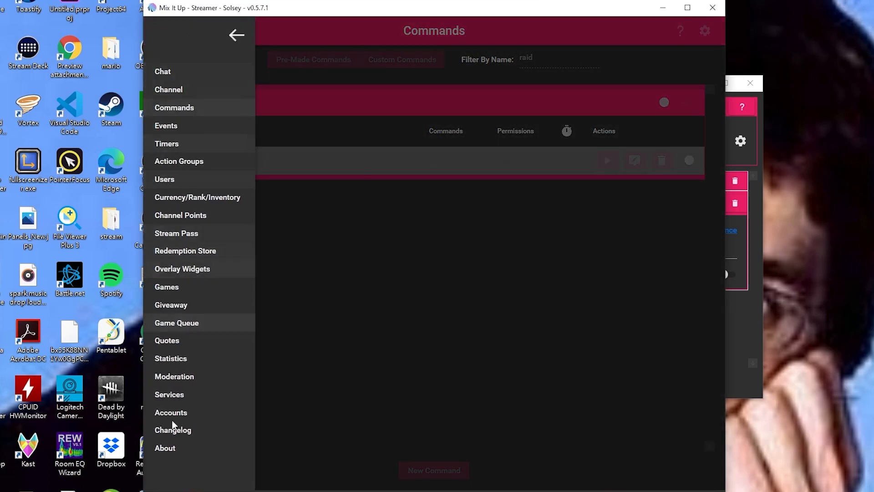
{"action": "left_click", "coordinate": [193, 267]}
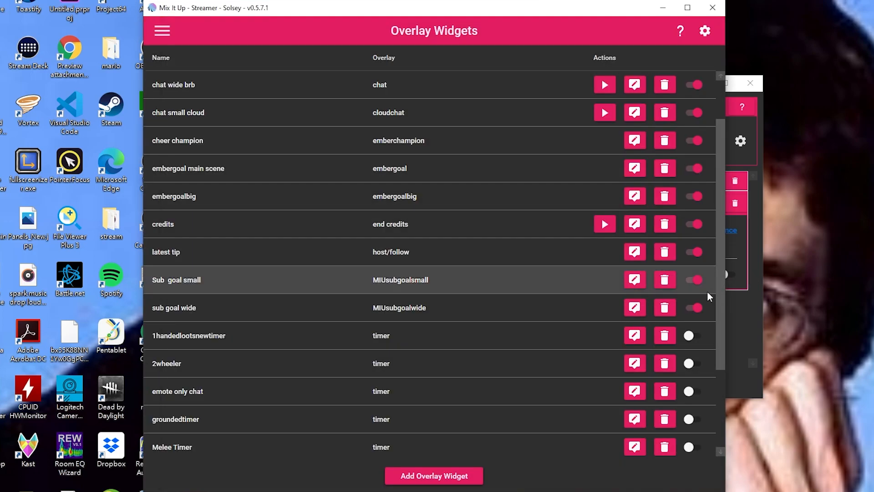
{"action": "left_click", "coordinate": [634, 224]}
{"action": "double_click", "coordinate": [546, 350]}
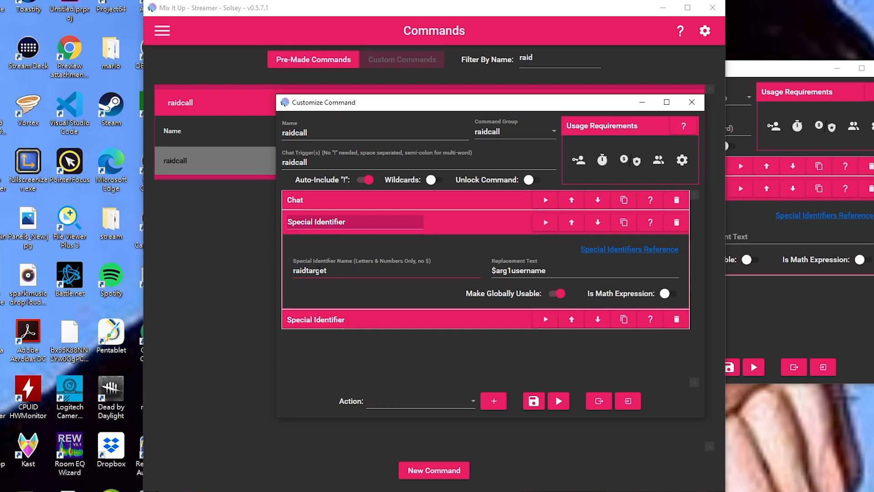
Select the raidtarget identifier name, then add a Streaming Platform action and view its action types.
{"action": "double_click", "coordinate": [319, 271]}
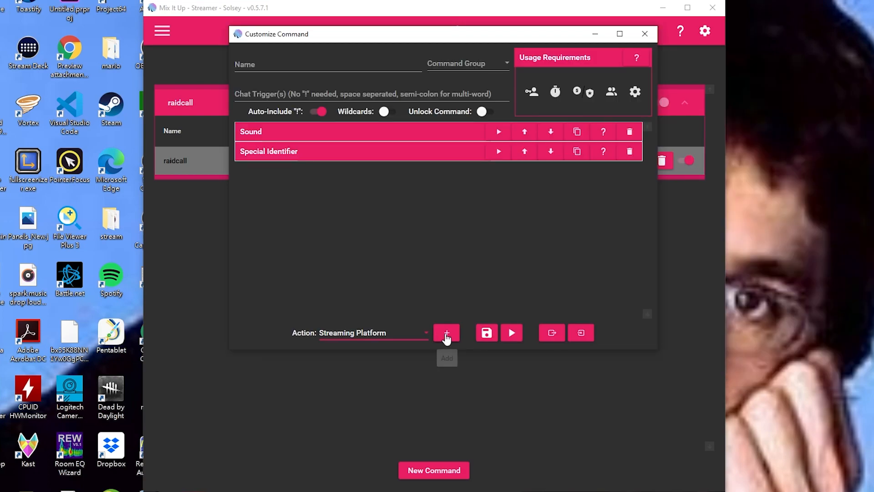
{"action": "left_click", "coordinate": [447, 335]}
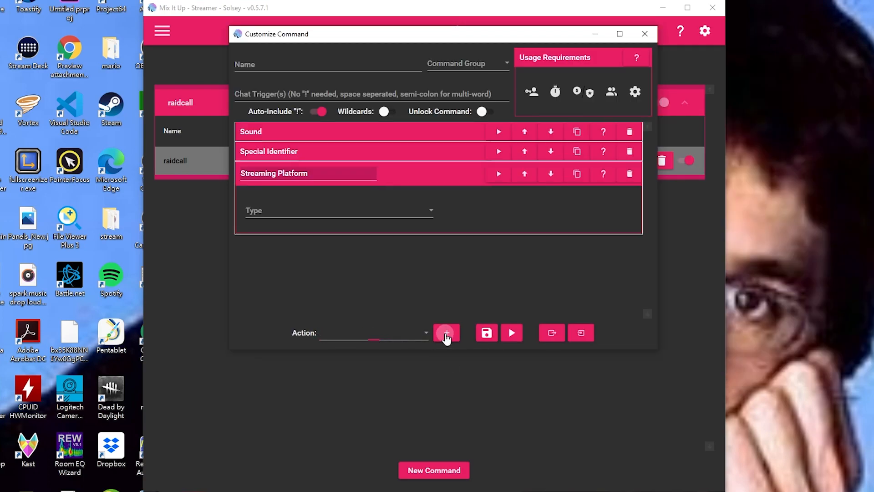
{"action": "left_click", "coordinate": [355, 212]}
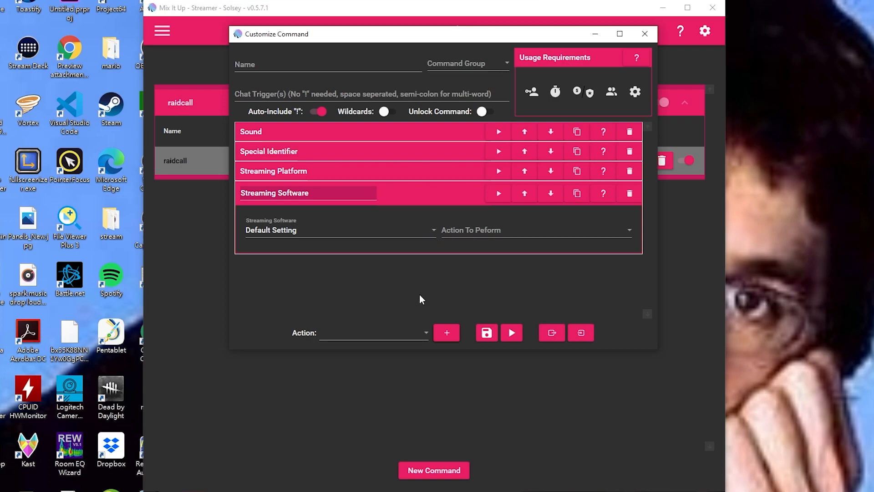
Choose OBS Studio for the Streaming Software action, review its OBS actions, then add a Streamlabs action.
{"action": "left_click", "coordinate": [355, 231]}
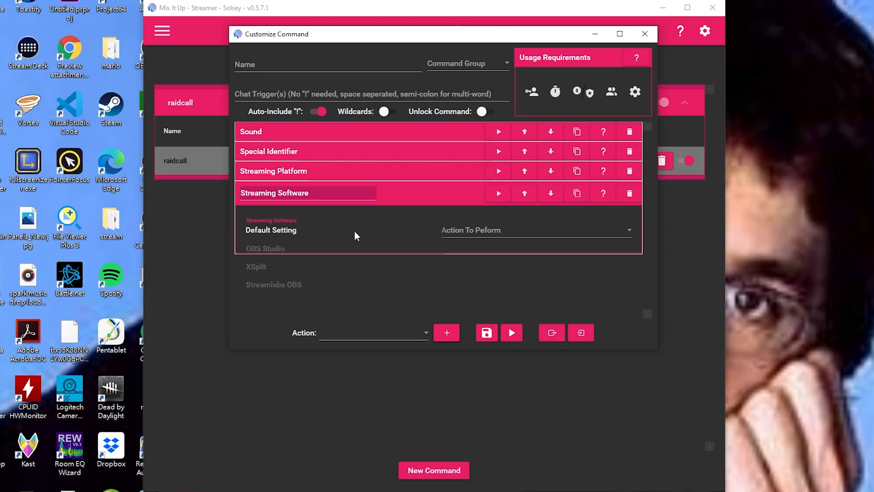
{"action": "left_click", "coordinate": [287, 246]}
{"action": "left_click", "coordinate": [504, 229]}
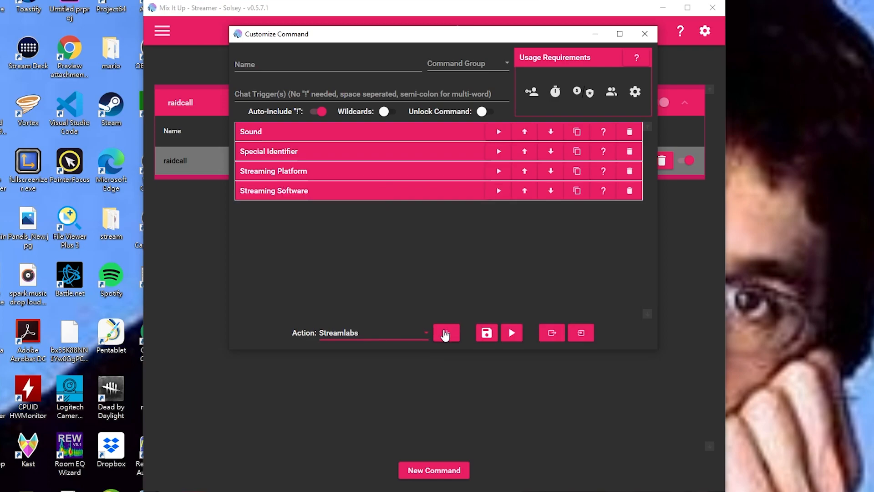
{"action": "left_click", "coordinate": [446, 333]}
{"action": "left_click", "coordinate": [356, 250]}
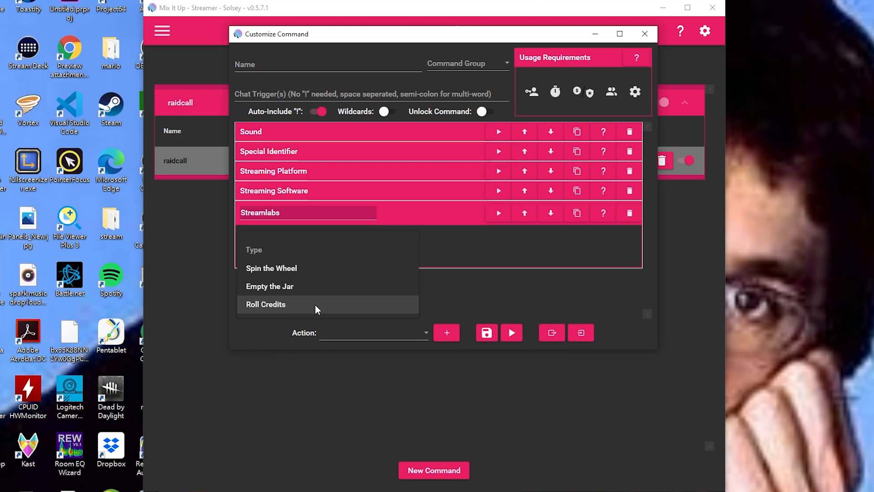
Add a Text To Speech action with volume, pitch and rate 100, and browse its voice list.
{"action": "left_click", "coordinate": [423, 211]}
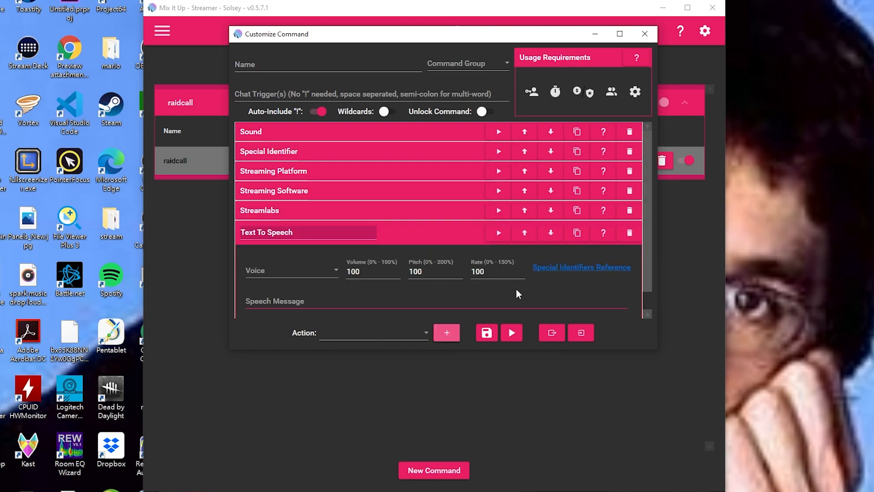
{"action": "scroll", "coordinate": [649, 244], "scroll_direction": "down", "scroll_amount": 1}
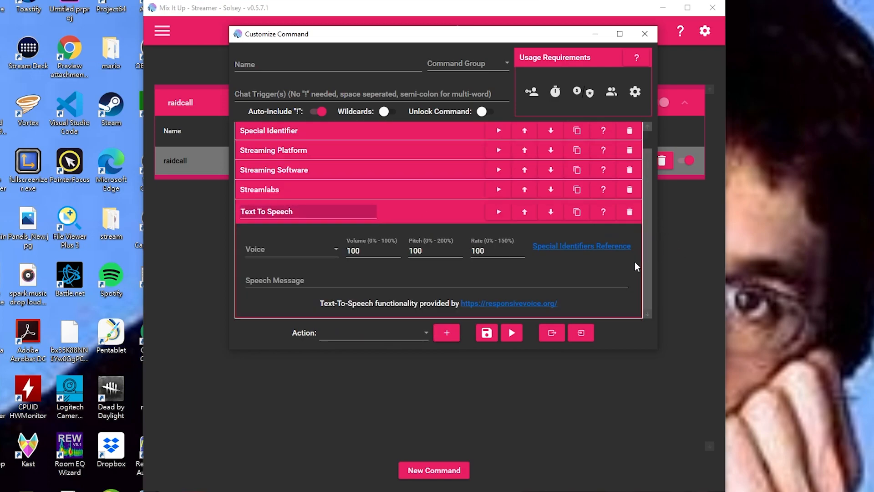
{"action": "left_click", "coordinate": [310, 280]}
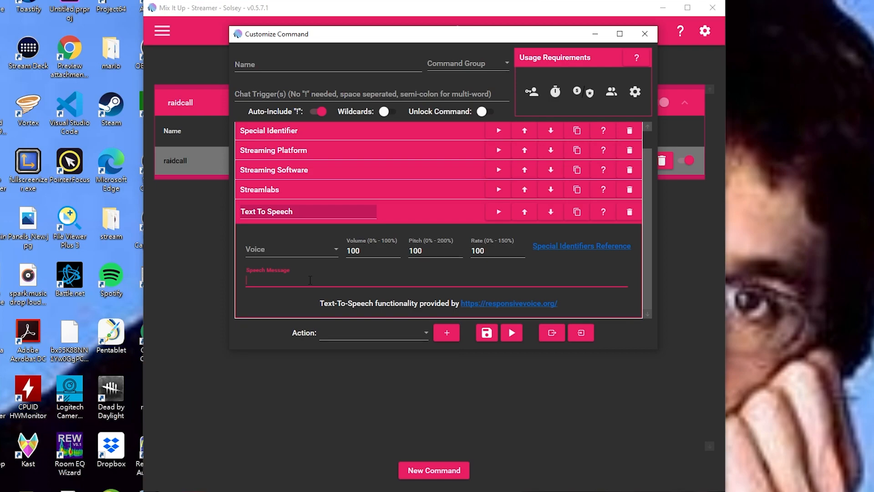
{"action": "left_click", "coordinate": [310, 250]}
{"action": "scroll", "coordinate": [313, 317], "scroll_direction": "up", "scroll_amount": 8}
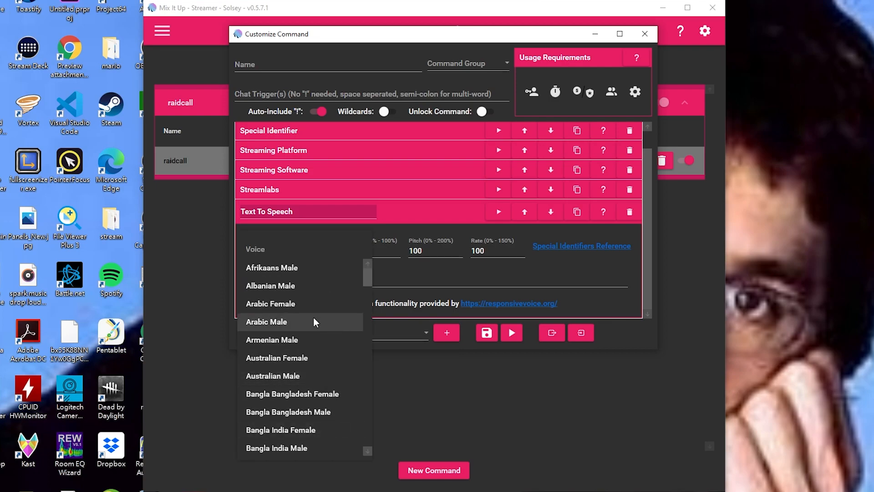
{"action": "scroll", "coordinate": [313, 316], "scroll_direction": "down", "scroll_amount": 10}
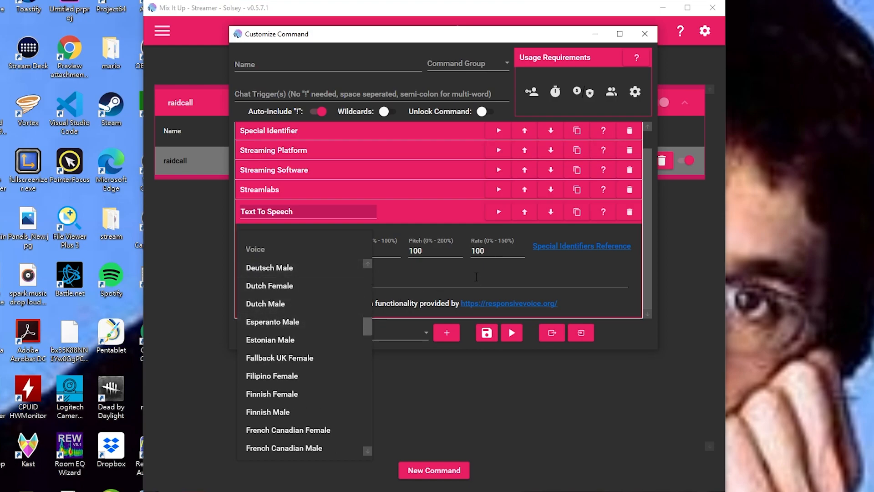
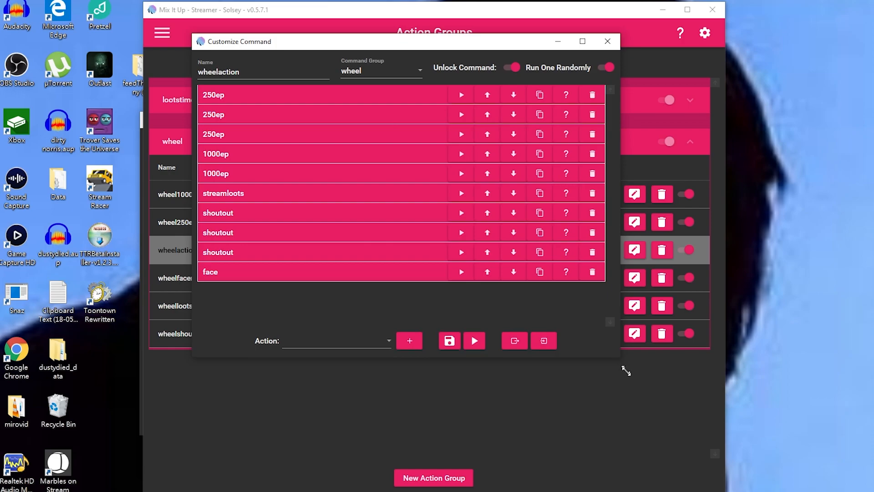
Expand the first 250ep action in the wheelaction editor to inspect its settings, then collapse it.
{"action": "left_click", "coordinate": [307, 99]}
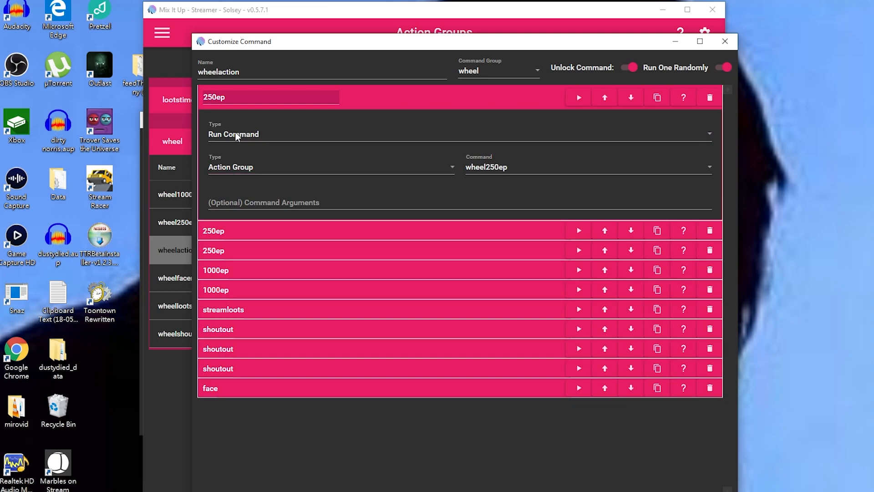
{"action": "left_click", "coordinate": [359, 94]}
{"action": "left_click_drag", "start_coordinate": [548, 49], "coordinate": [481, 63]}
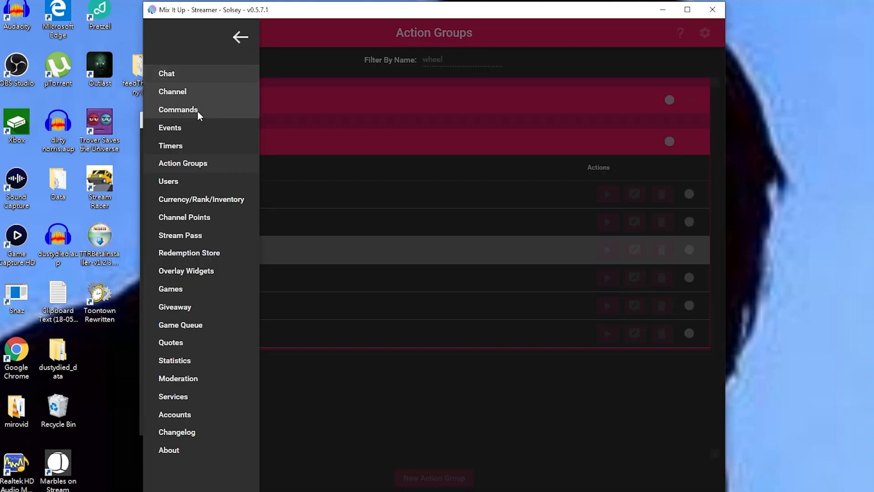
On Events, start an Advanced Command for Channel Followed, browse the action types, then discard it.
{"action": "left_click", "coordinate": [188, 128]}
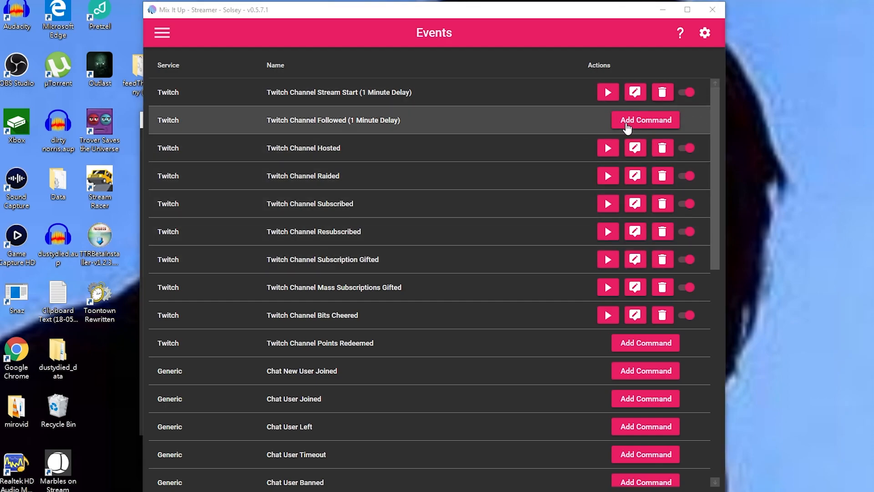
{"action": "left_click", "coordinate": [628, 128]}
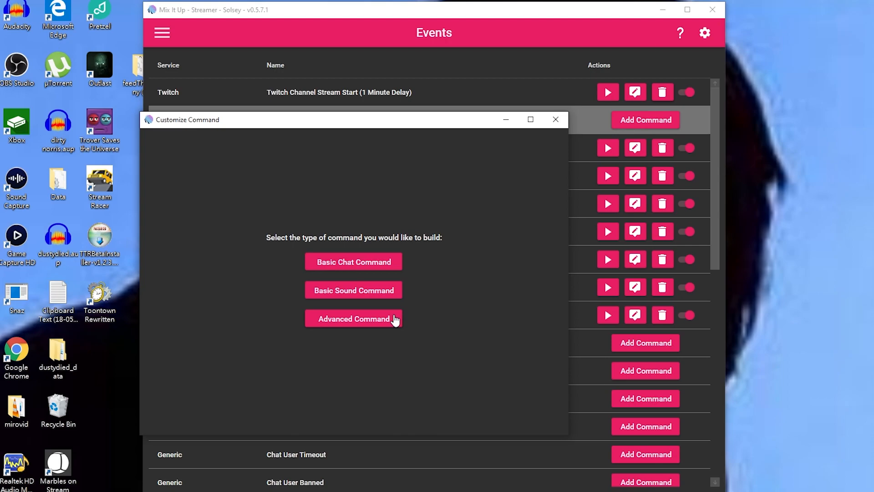
{"action": "left_click", "coordinate": [395, 321]}
{"action": "left_click", "coordinate": [325, 425]}
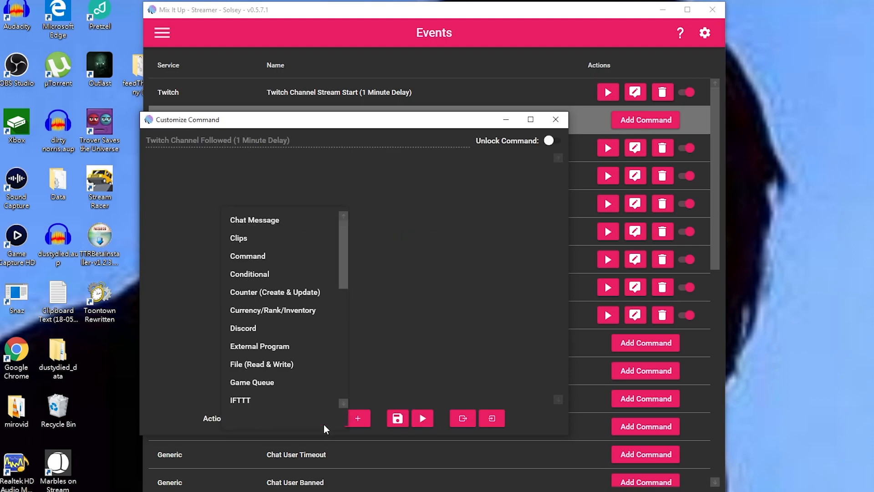
{"action": "scroll", "coordinate": [302, 332], "scroll_direction": "down", "scroll_amount": 3}
{"action": "scroll", "coordinate": [303, 332], "scroll_direction": "down", "scroll_amount": 3}
{"action": "scroll", "coordinate": [304, 334], "scroll_direction": "up", "scroll_amount": 3}
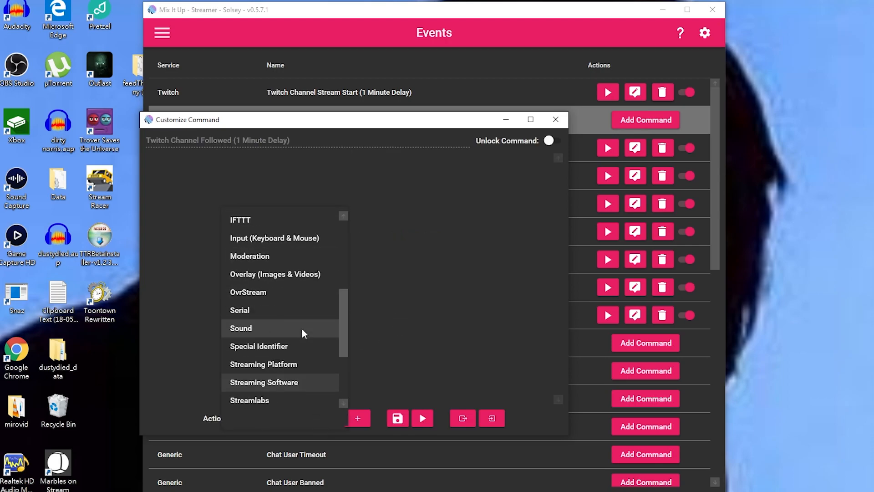
{"action": "scroll", "coordinate": [304, 334], "scroll_direction": "up", "scroll_amount": 4}
{"action": "scroll", "coordinate": [304, 334], "scroll_direction": "down", "scroll_amount": 6}
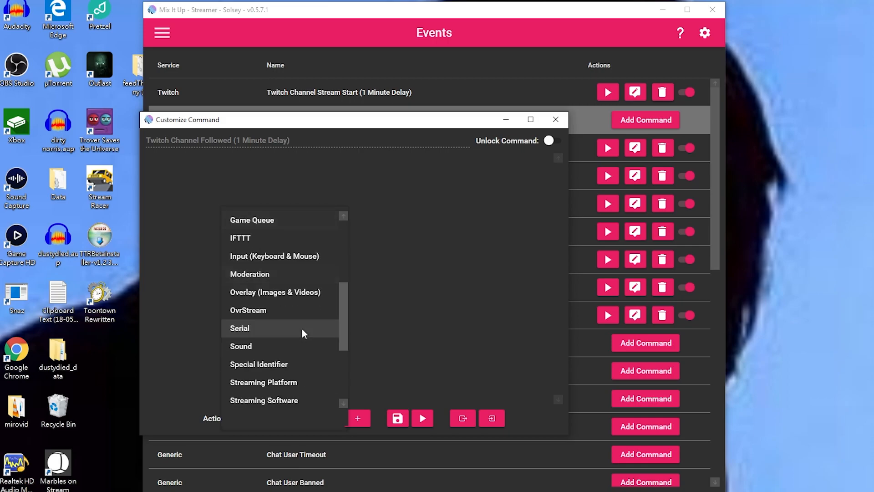
{"action": "left_click", "coordinate": [469, 316]}
{"action": "left_click", "coordinate": [556, 119]}
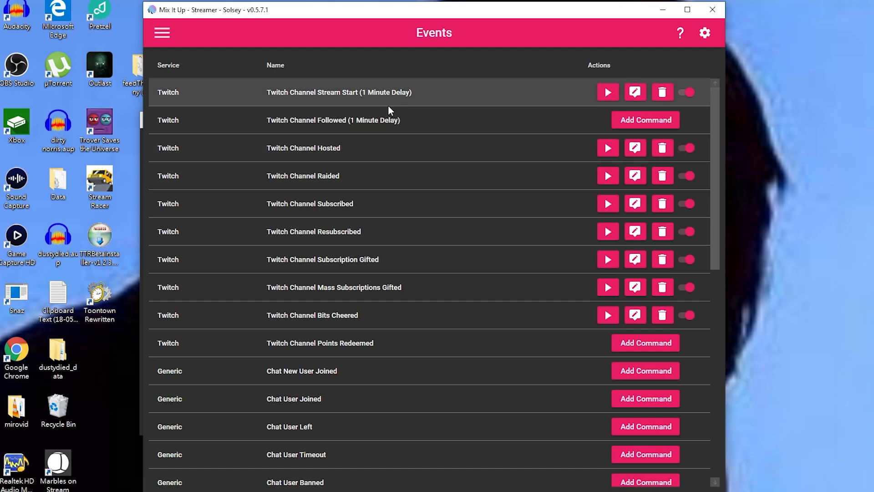
Go to the Users page from the navigation menu.
{"action": "scroll", "coordinate": [449, 376], "scroll_direction": "down", "scroll_amount": 8}
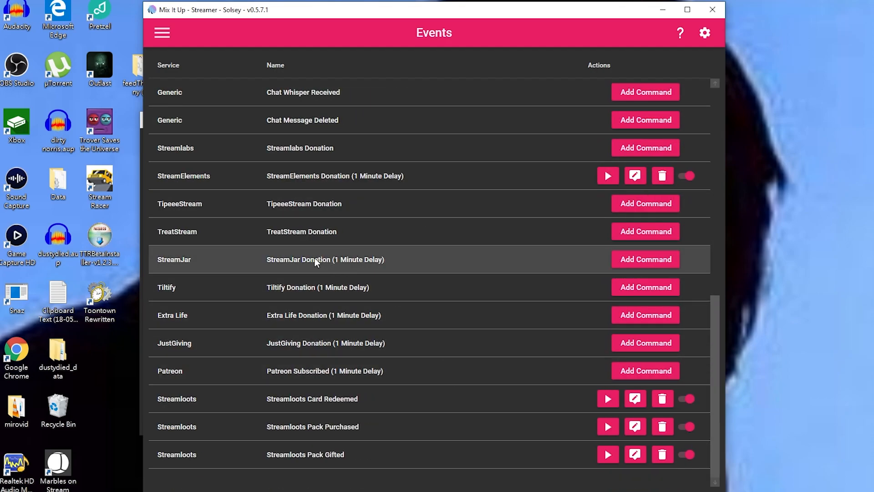
{"action": "left_click", "coordinate": [161, 32]}
{"action": "left_click", "coordinate": [174, 178]}
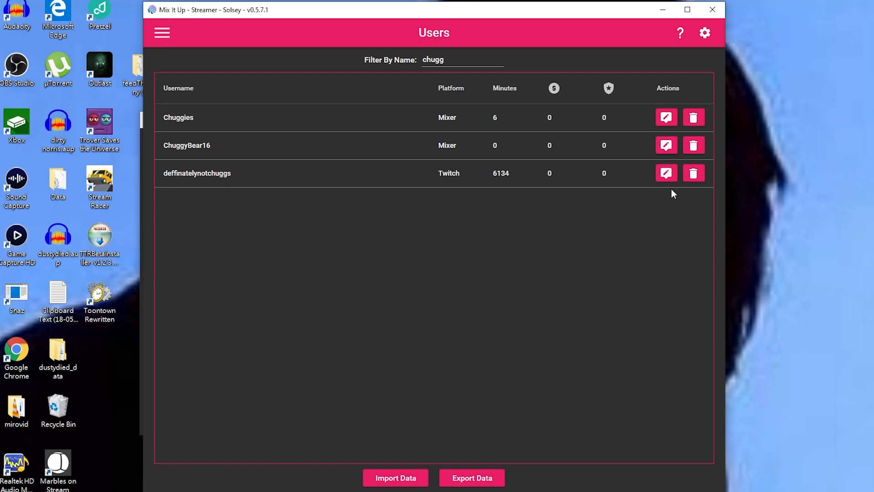
Open the third user's User Editing window and enlarge it to show all sections.
{"action": "left_click", "coordinate": [443, 59]}
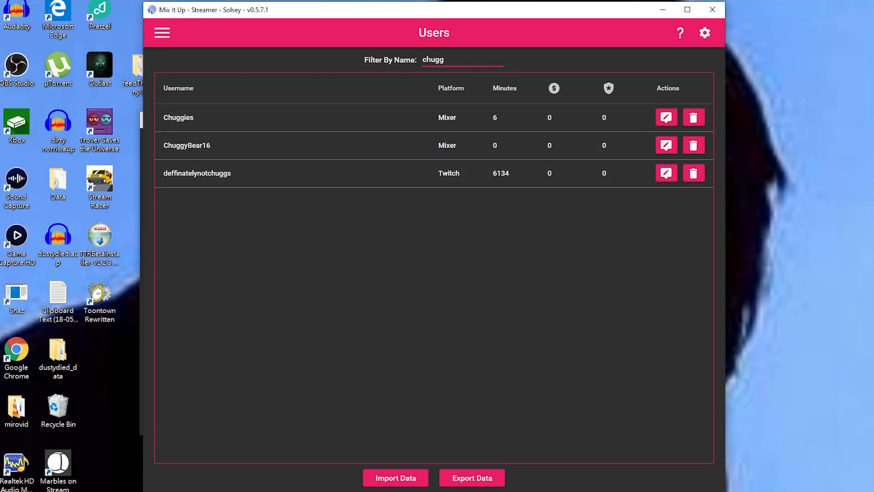
{"action": "left_click", "coordinate": [666, 173]}
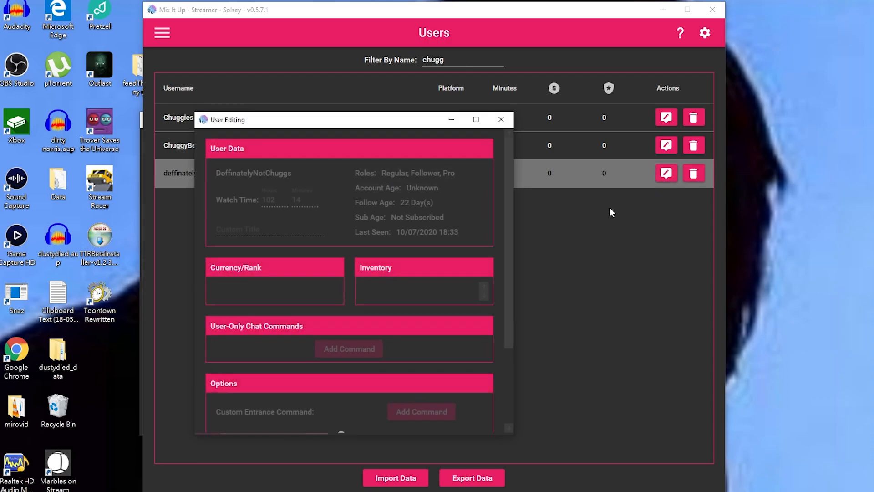
{"action": "left_click", "coordinate": [666, 173]}
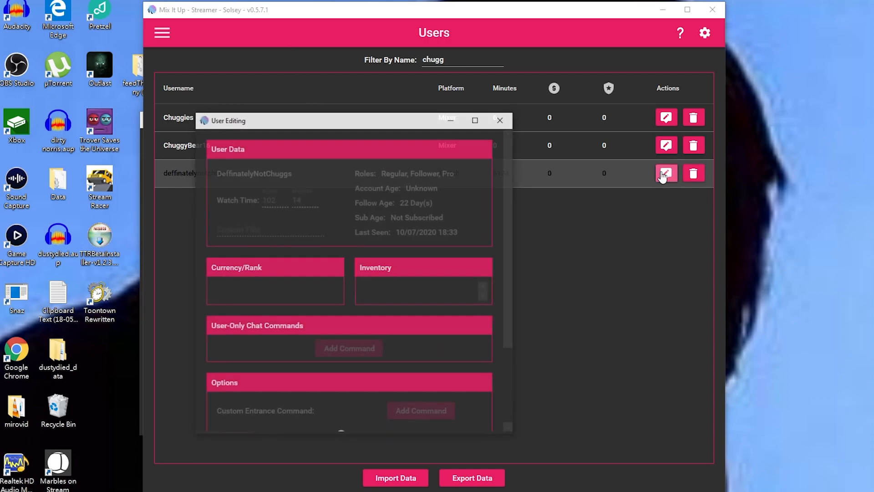
{"action": "left_click_drag", "start_coordinate": [336, 120], "coordinate": [349, 31]}
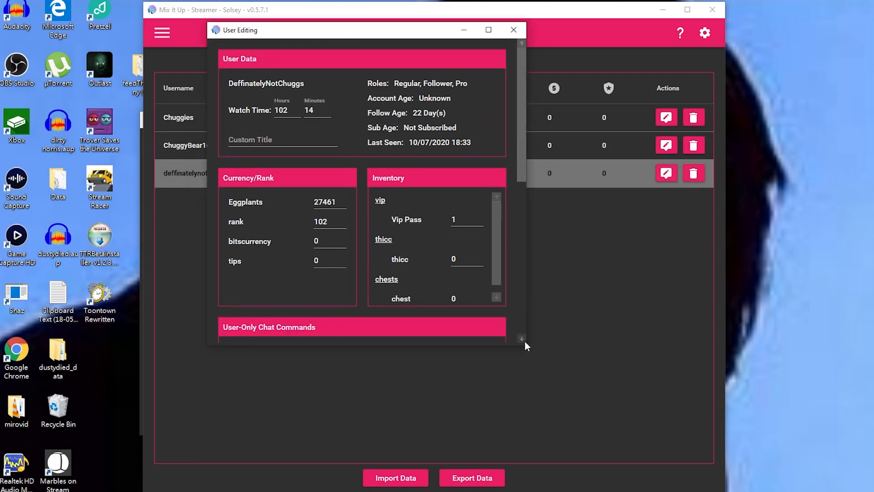
{"action": "left_click_drag", "start_coordinate": [528, 346], "coordinate": [796, 491]}
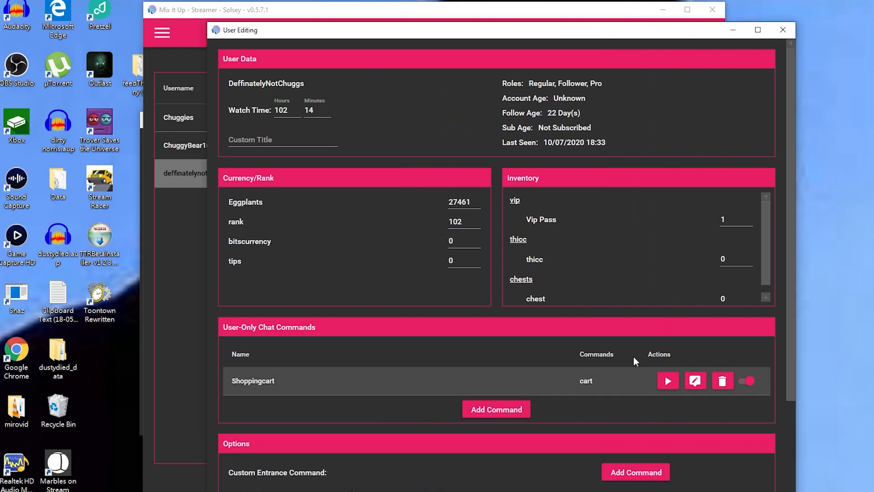
Start a user-only Advanced Command, browse its action types, then close without saving.
{"action": "left_click", "coordinate": [505, 411]}
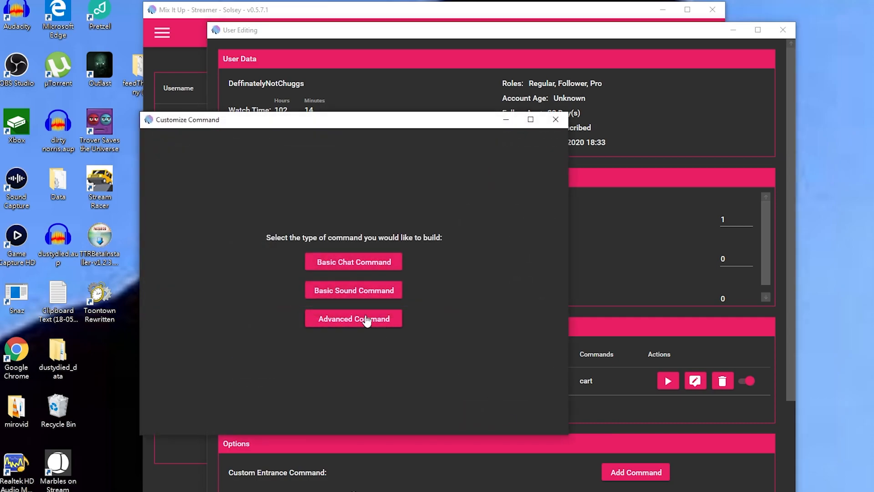
{"action": "left_click", "coordinate": [367, 320]}
{"action": "left_click", "coordinate": [324, 420]}
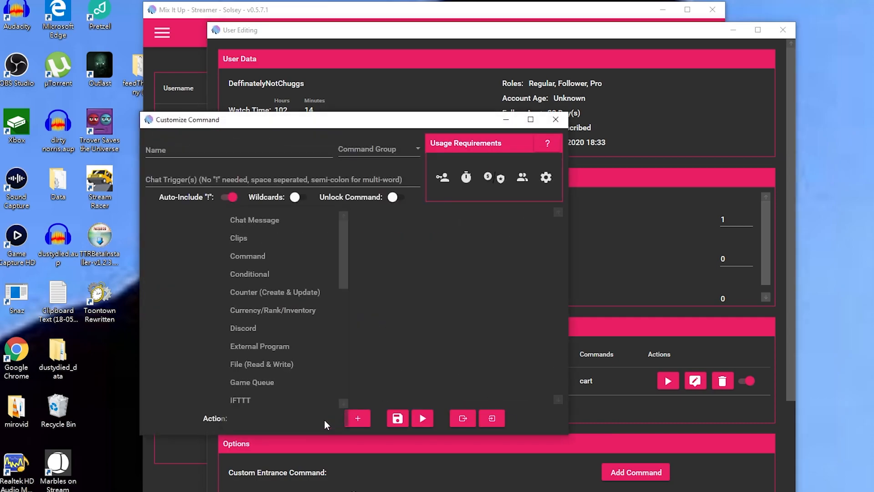
{"action": "scroll", "coordinate": [323, 373], "scroll_direction": "down", "scroll_amount": 3}
{"action": "scroll", "coordinate": [321, 355], "scroll_direction": "up", "scroll_amount": 3}
{"action": "scroll", "coordinate": [318, 354], "scroll_direction": "up", "scroll_amount": 1}
{"action": "scroll", "coordinate": [325, 350], "scroll_direction": "down", "scroll_amount": 5}
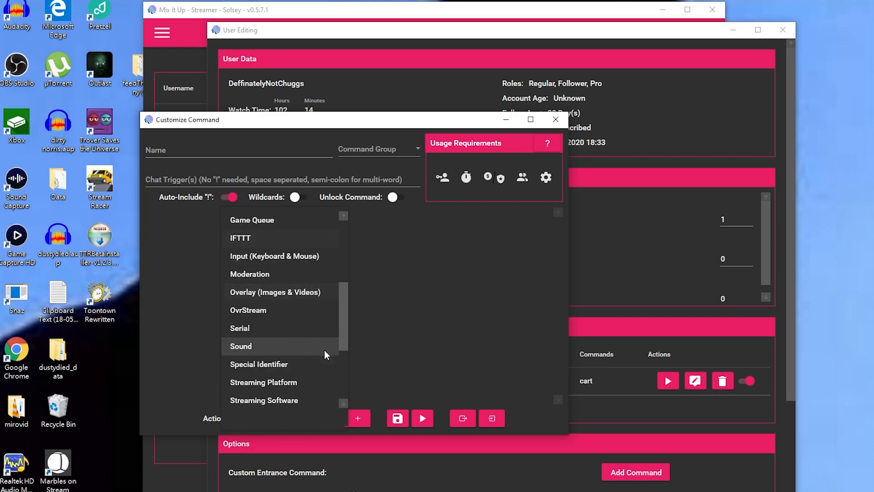
{"action": "left_click", "coordinate": [515, 294]}
{"action": "left_click", "coordinate": [556, 120]}
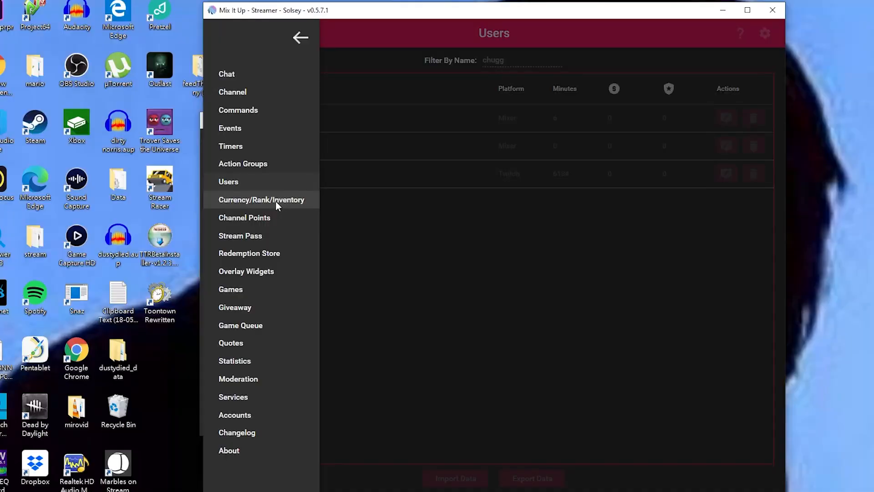
Go to Currency/Rank/Inventory and start adding a new currency with Add Currency/Rank.
{"action": "left_click", "coordinate": [275, 201]}
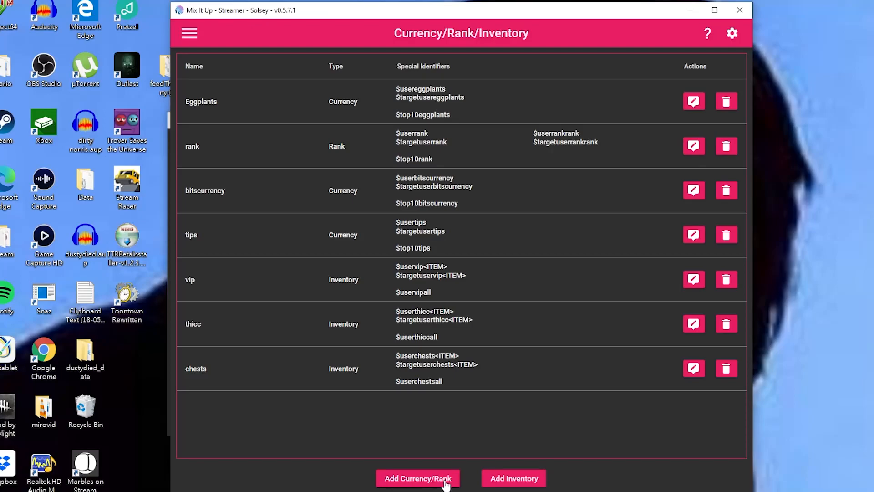
{"action": "left_click", "coordinate": [446, 483]}
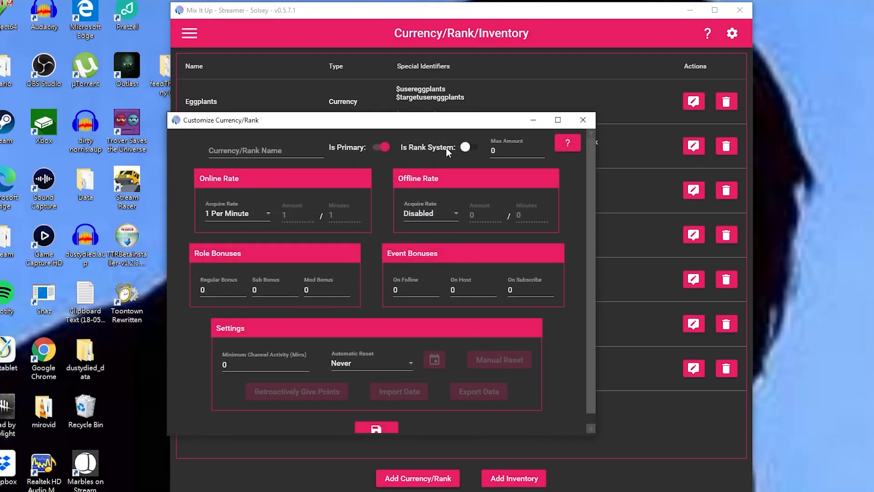
Enlarge the Customize Currency/Rank window and review the offline rate, keeping it Disabled.
{"action": "left_click_drag", "start_coordinate": [337, 123], "coordinate": [399, 74]}
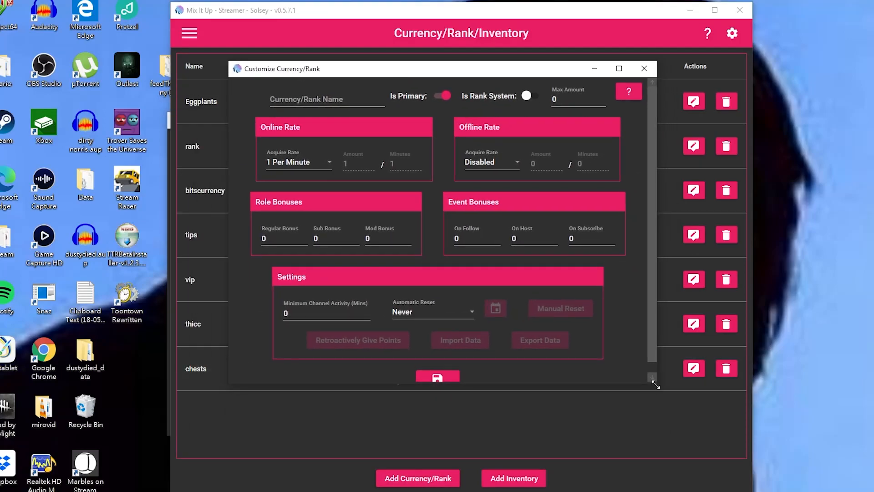
{"action": "left_click_drag", "start_coordinate": [655, 381], "coordinate": [708, 471]}
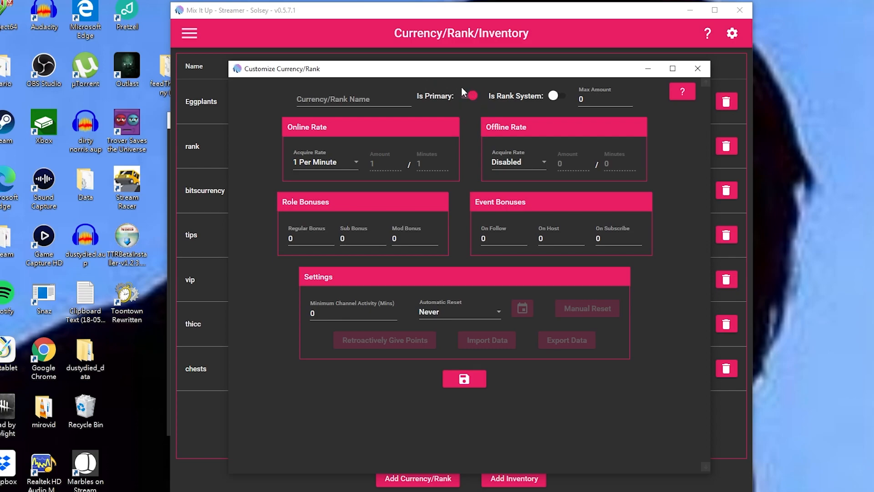
{"action": "left_click", "coordinate": [377, 98]}
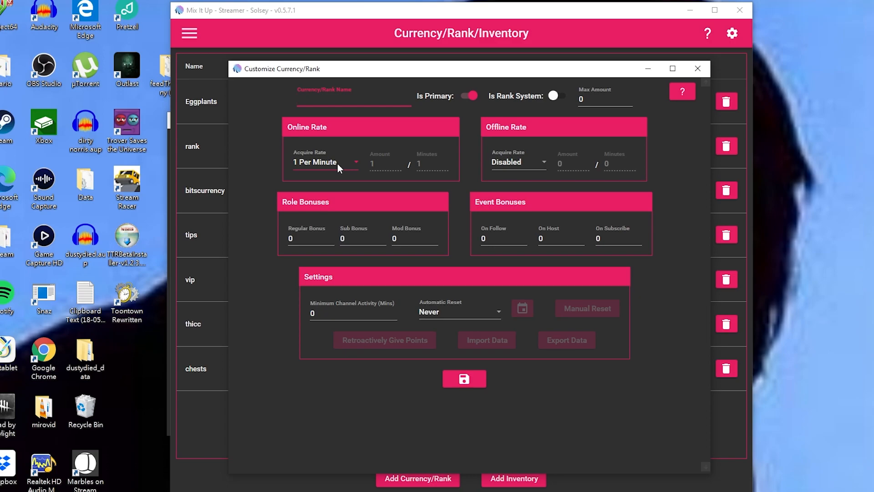
{"action": "left_click", "coordinate": [521, 162]}
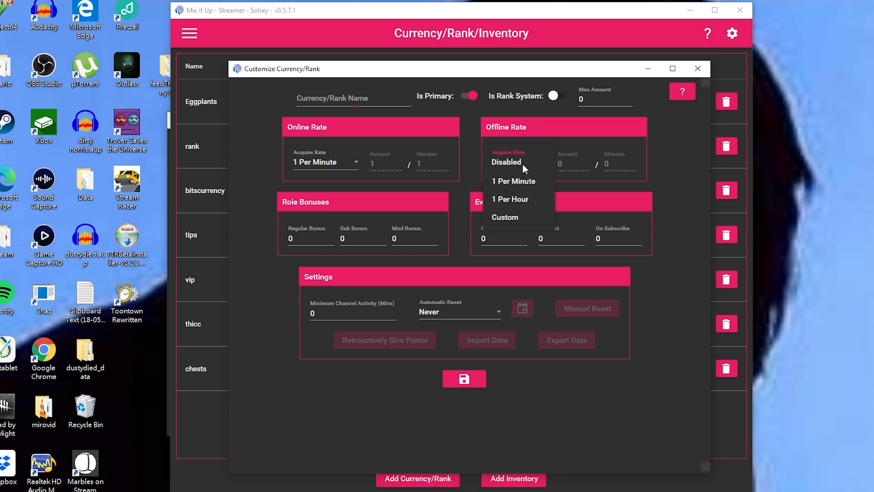
{"action": "left_click", "coordinate": [469, 176]}
Set Sub Bonus to 2, name the currency 'test', and save it.
{"action": "left_click", "coordinate": [310, 235]}
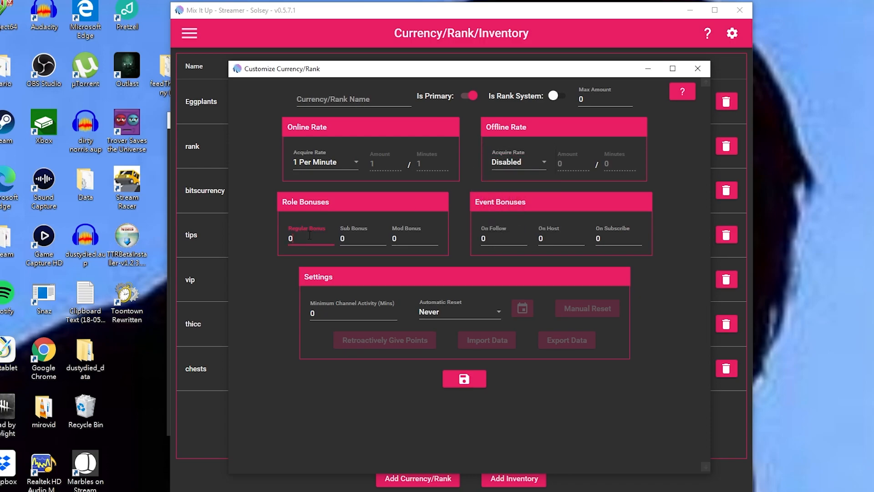
{"action": "left_click", "coordinate": [359, 239]}
{"action": "left_click", "coordinate": [424, 239]}
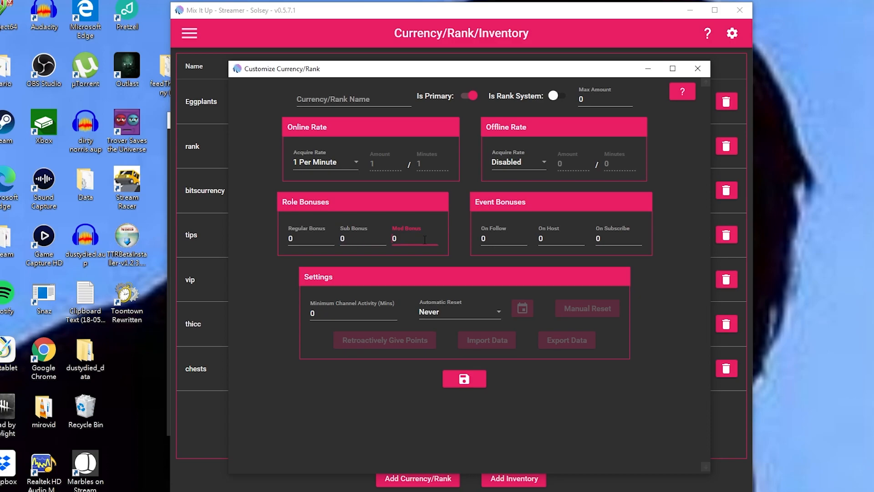
{"action": "left_click", "coordinate": [318, 239]}
{"action": "key", "text": "Tab"}
{"action": "type", "text": "2"}
{"action": "left_click", "coordinate": [337, 100]}
{"action": "type", "text": "test"}
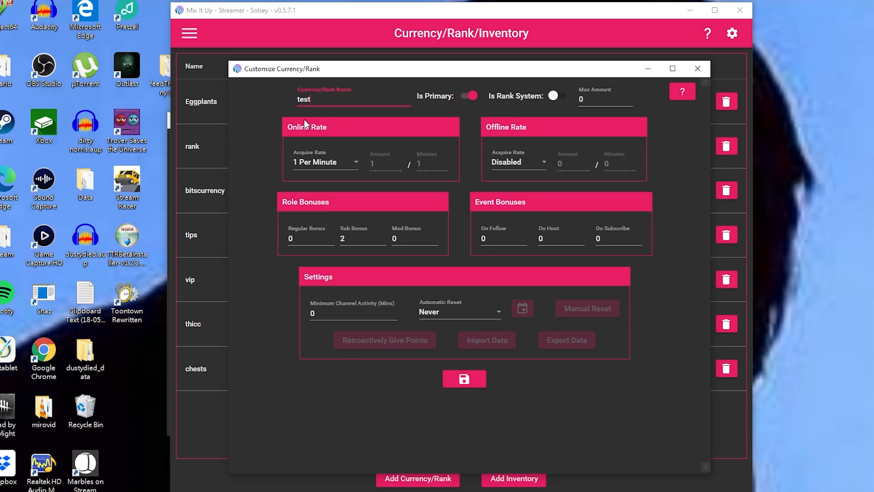
{"action": "left_click", "coordinate": [478, 381]}
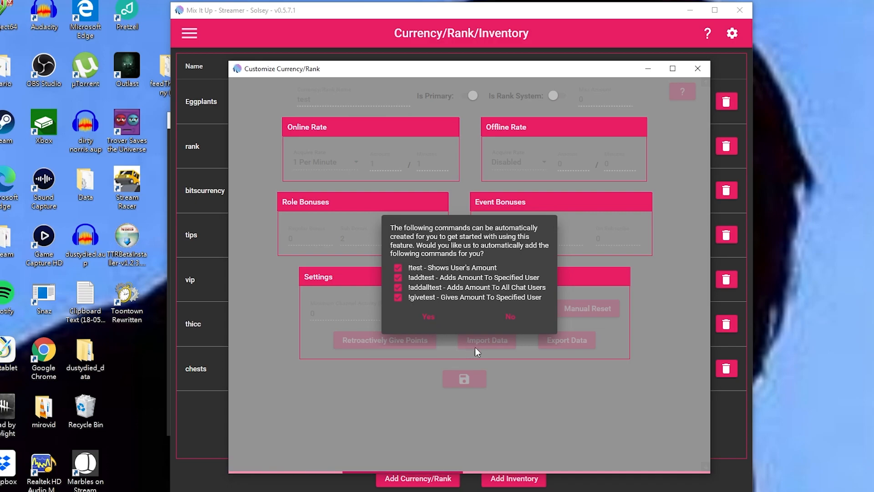
Decline the default test commands, make the currency a rank system earning 1 Per Hour.
{"action": "left_click", "coordinate": [511, 318]}
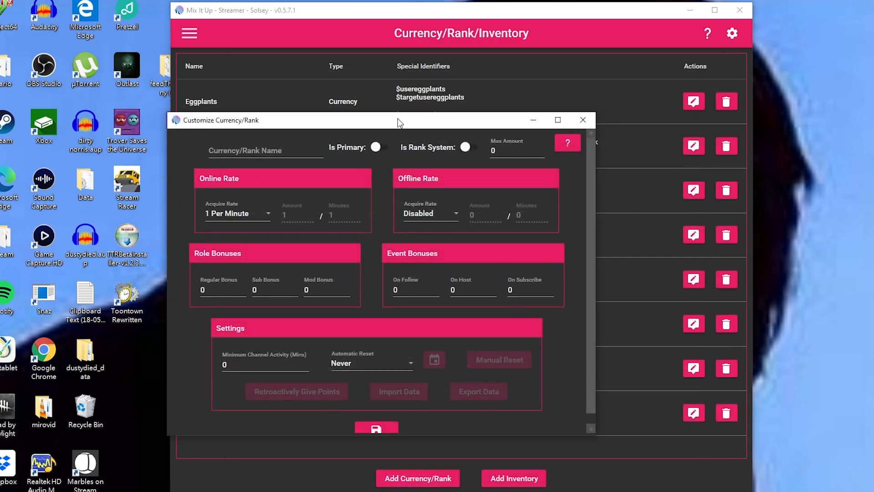
{"action": "left_click_drag", "start_coordinate": [399, 122], "coordinate": [466, 35]}
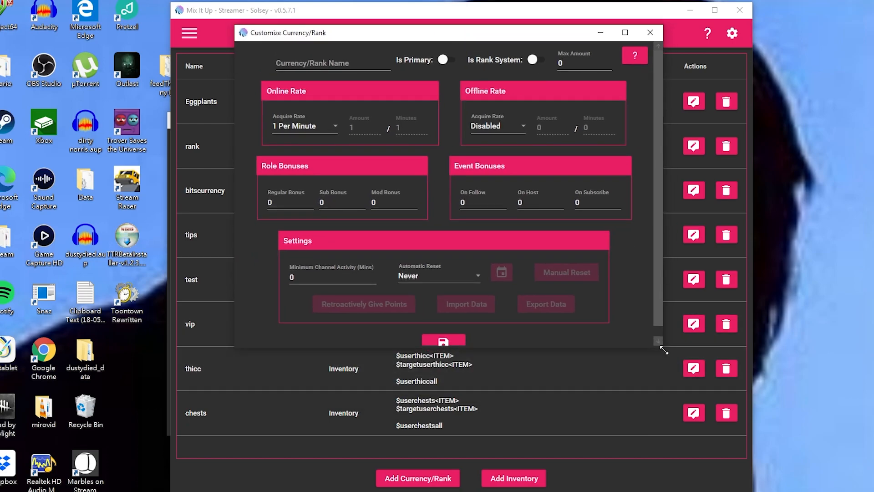
{"action": "left_click_drag", "start_coordinate": [665, 350], "coordinate": [730, 434]}
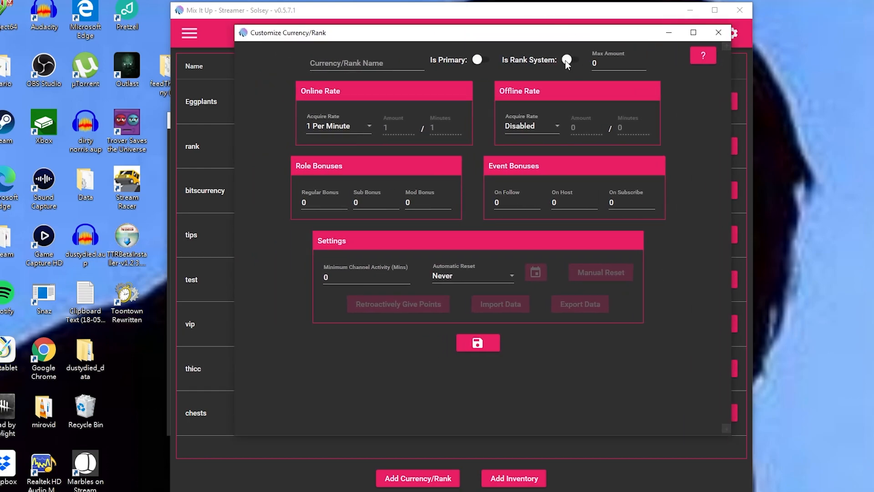
{"action": "left_click", "coordinate": [567, 60]}
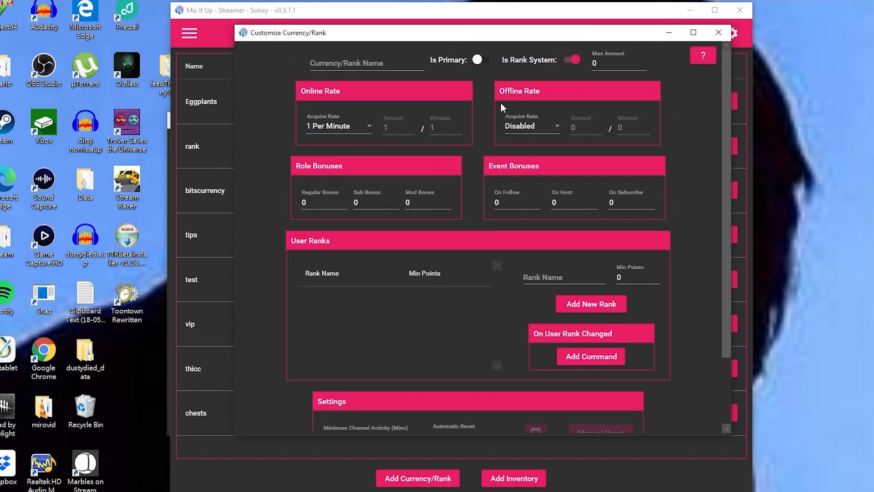
{"action": "left_click", "coordinate": [341, 127]}
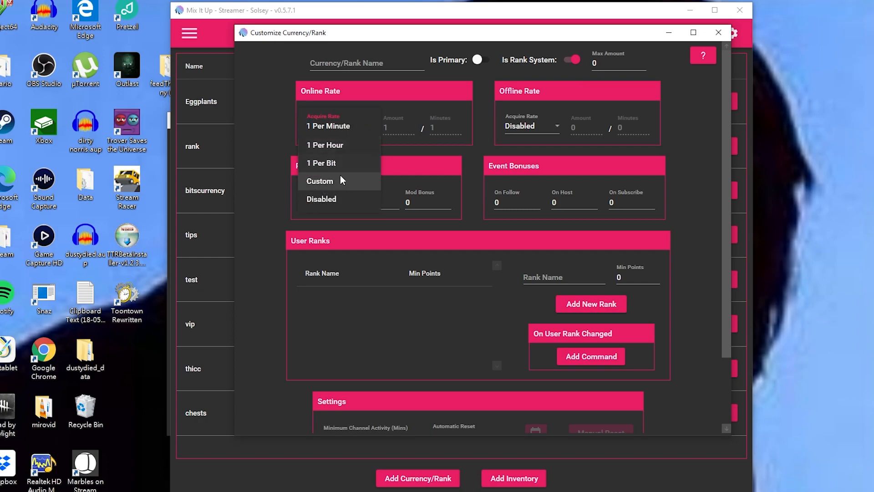
{"action": "left_click", "coordinate": [332, 145]}
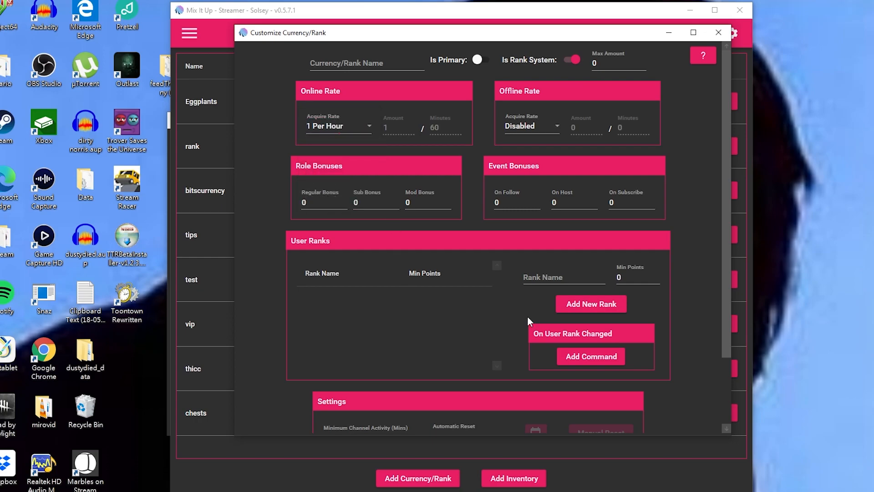
Add ranks 1, 2 and 3 at 0, 20 and 100 points, save, and answer the starter-commands prompt.
{"action": "left_click", "coordinate": [559, 274]}
{"action": "type", "text": "1"}
{"action": "left_click", "coordinate": [574, 306]}
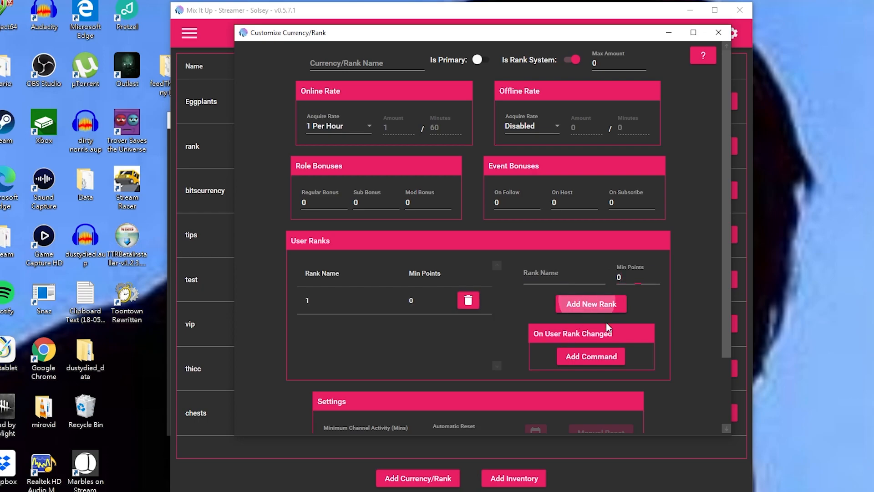
{"action": "left_click", "coordinate": [581, 273]}
{"action": "type", "text": "2"}
{"action": "left_click", "coordinate": [628, 277]}
{"action": "type", "text": "20"}
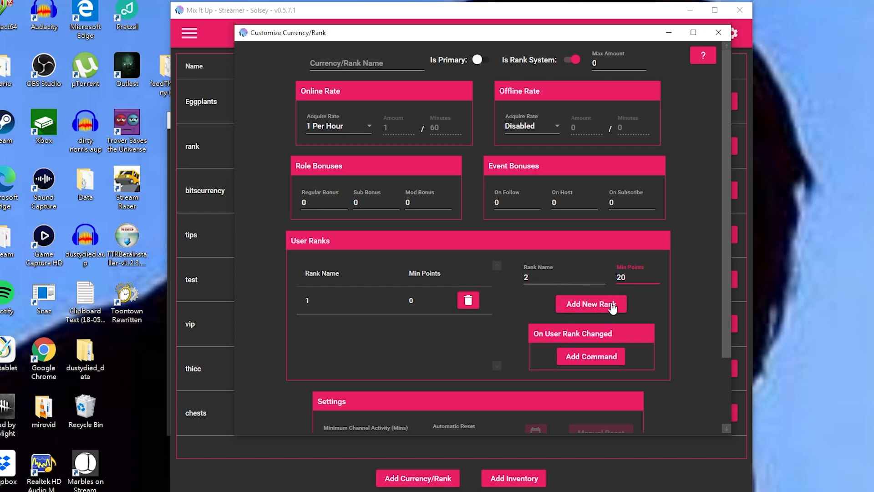
{"action": "left_click", "coordinate": [613, 303]}
{"action": "type", "text": "3"}
{"action": "left_click", "coordinate": [631, 274]}
{"action": "type", "text": "100"}
{"action": "left_click", "coordinate": [592, 303]}
{"action": "scroll", "coordinate": [474, 415], "scroll_direction": "down", "scroll_amount": 3}
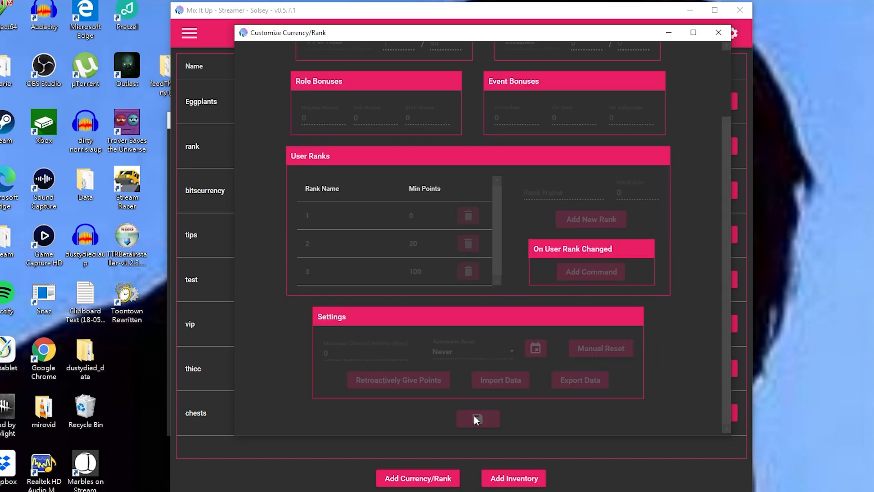
{"action": "left_click", "coordinate": [474, 415]}
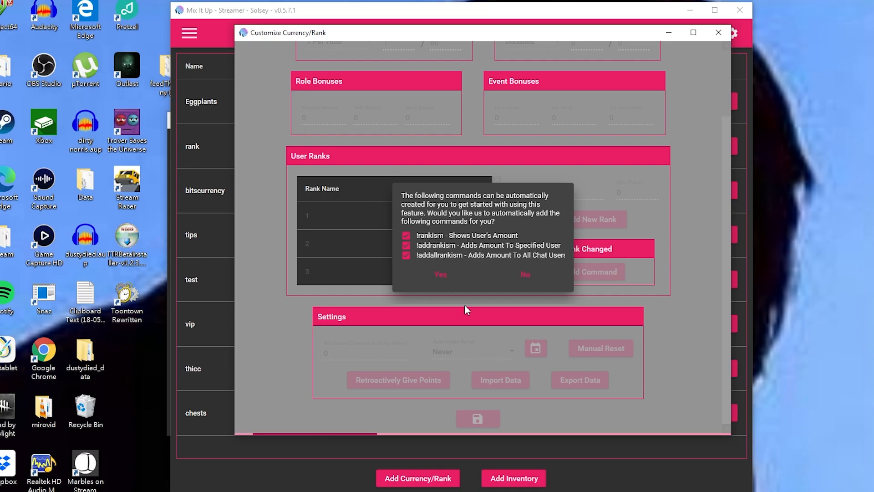
{"action": "left_click", "coordinate": [530, 277]}
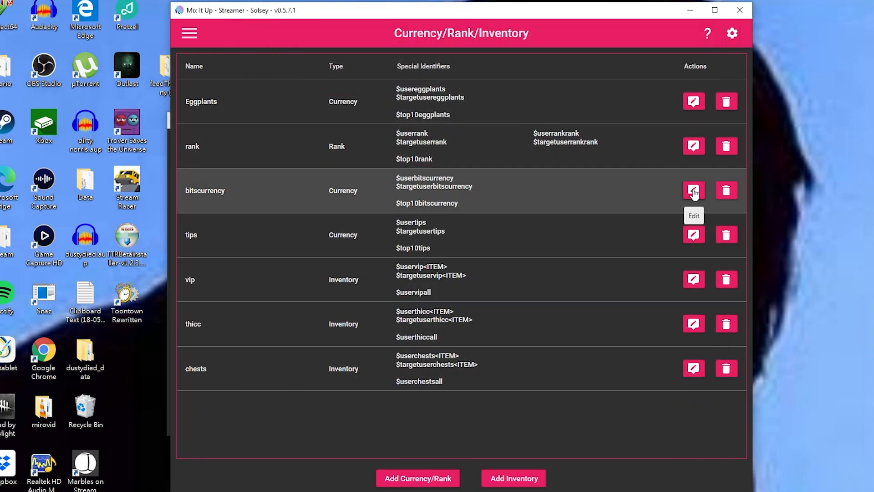
{"action": "left_click", "coordinate": [694, 193]}
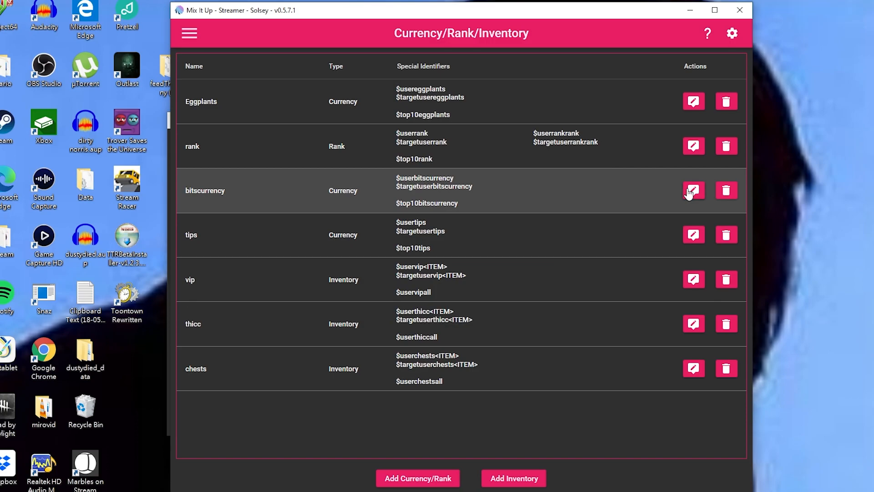
{"action": "left_click", "coordinate": [692, 191]}
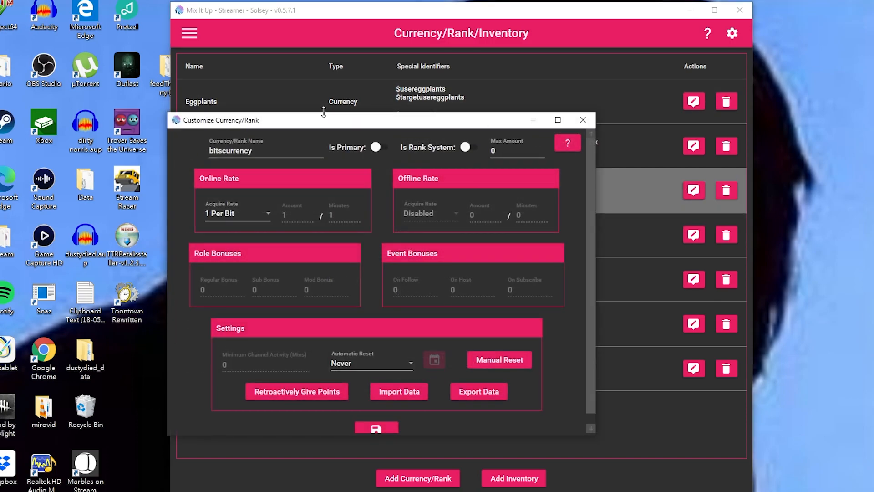
{"action": "left_click_drag", "start_coordinate": [647, 376], "coordinate": [760, 479]}
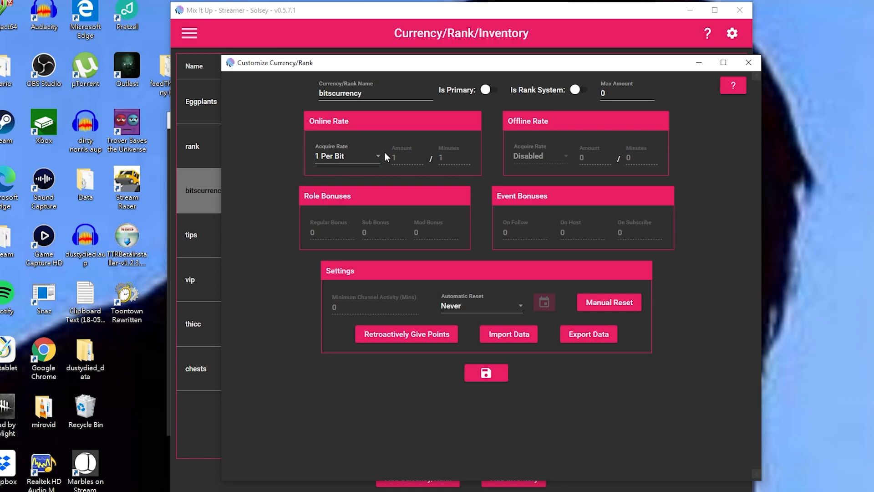
{"action": "left_click", "coordinate": [749, 62]}
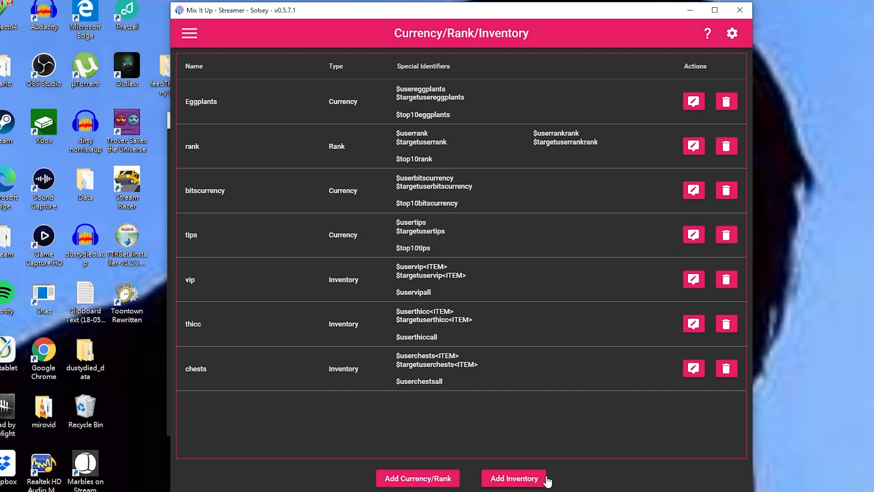
{"action": "left_click", "coordinate": [519, 480]}
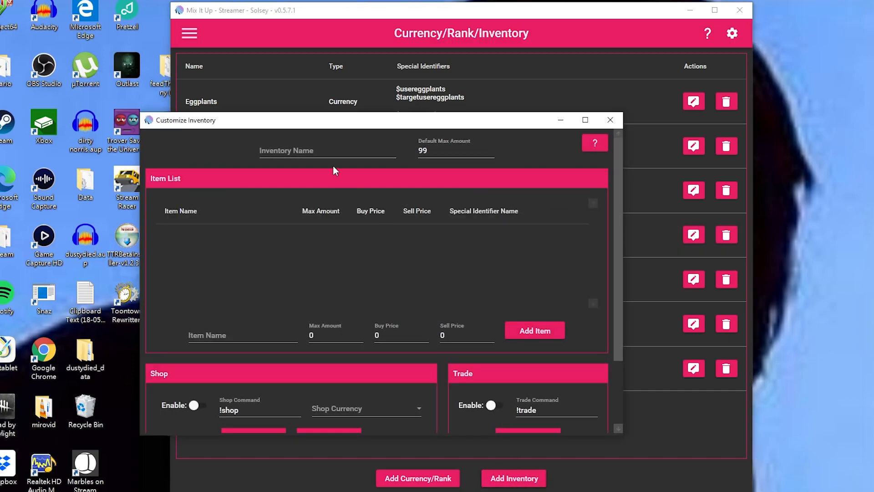
{"action": "left_click_drag", "start_coordinate": [266, 117], "coordinate": [338, 38]}
{"action": "left_click_drag", "start_coordinate": [337, 39], "coordinate": [328, 23]}
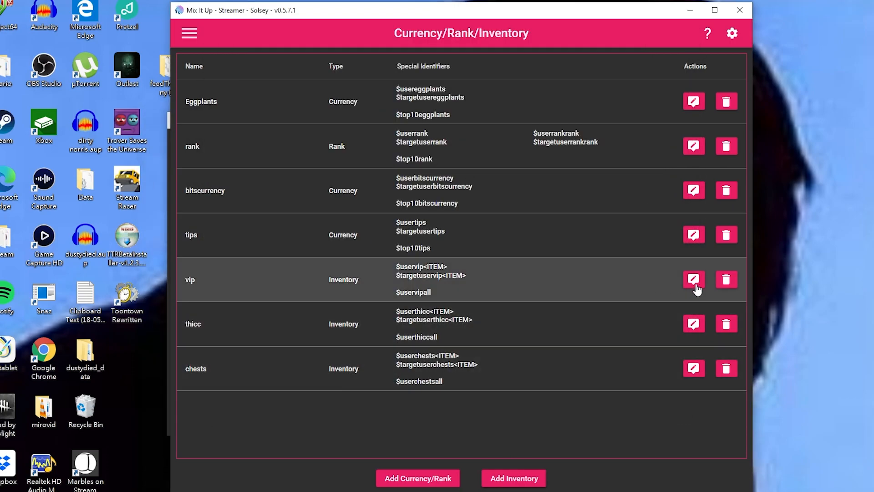
{"action": "left_click", "coordinate": [694, 284]}
{"action": "left_click_drag", "start_coordinate": [272, 116], "coordinate": [302, 36]}
{"action": "left_click_drag", "start_coordinate": [658, 354], "coordinate": [830, 490]}
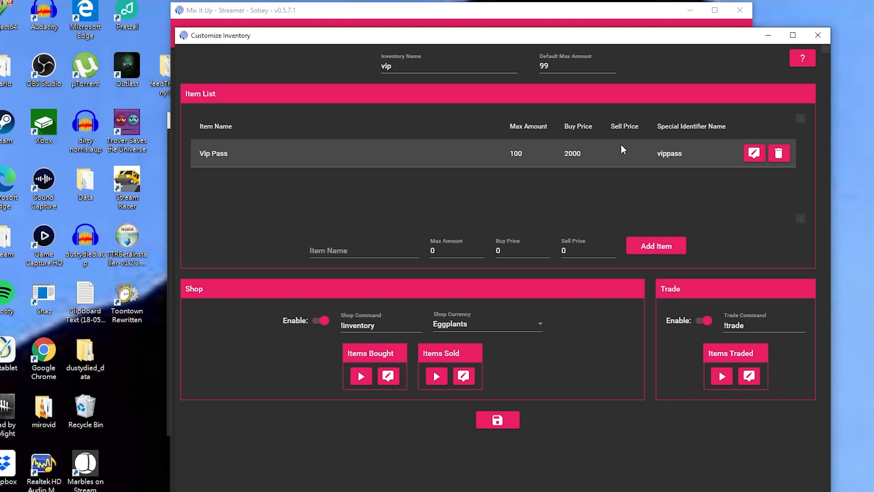
{"action": "left_click", "coordinate": [819, 35]}
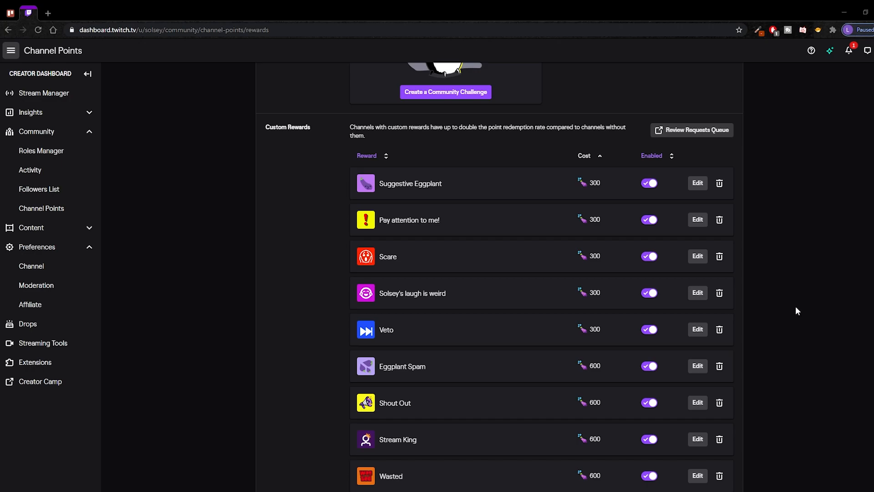
Inspect the Suggestive Eggplant reward's editor, close it unsaved, and return to Mix It Up's Channel Points.
{"action": "scroll", "coordinate": [444, 231], "scroll_direction": "down", "scroll_amount": 1}
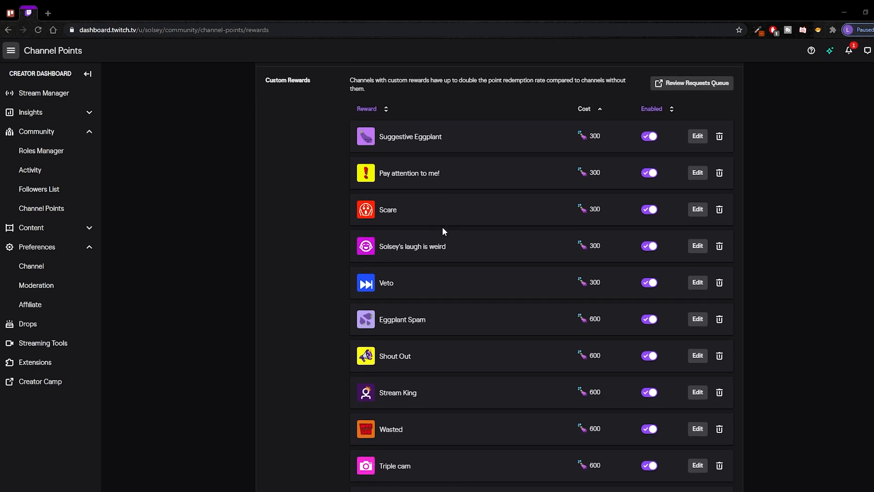
{"action": "scroll", "coordinate": [442, 227], "scroll_direction": "down", "scroll_amount": 5}
{"action": "scroll", "coordinate": [444, 228], "scroll_direction": "up", "scroll_amount": 6}
{"action": "left_click", "coordinate": [698, 184]}
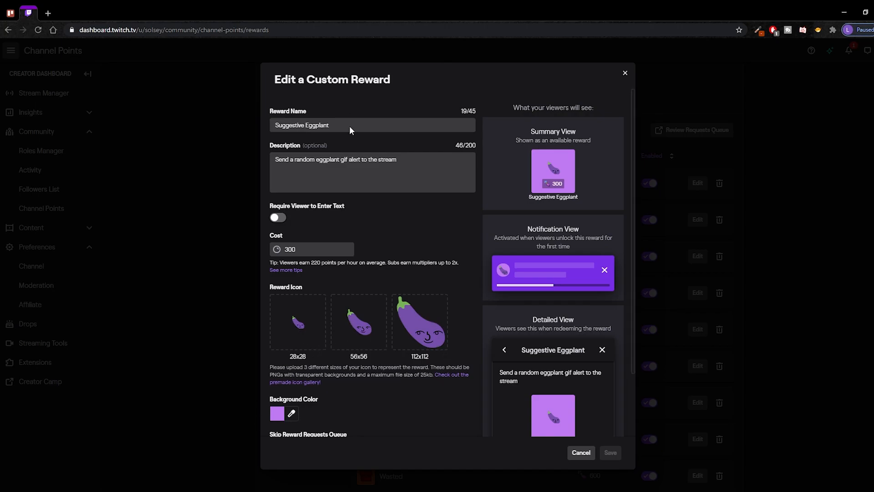
{"action": "left_click_drag", "start_coordinate": [349, 128], "coordinate": [295, 126]}
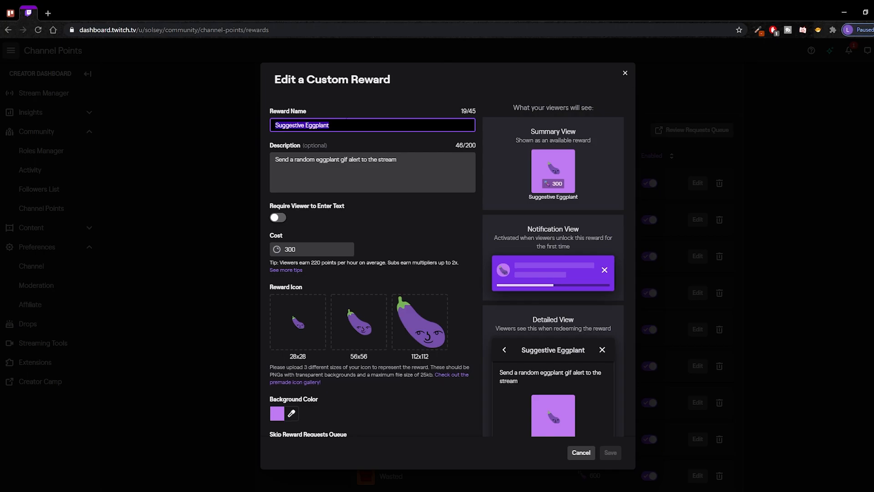
{"action": "left_click", "coordinate": [346, 124]}
{"action": "left_click", "coordinate": [625, 73]}
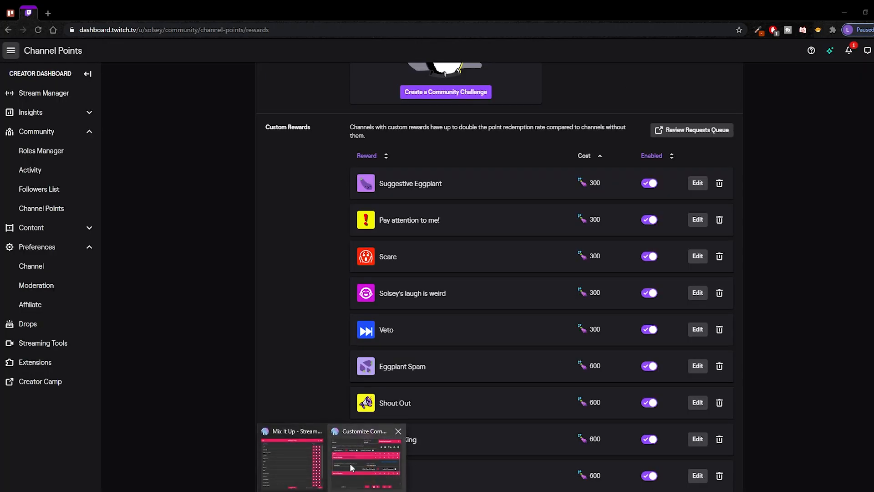
{"action": "left_click", "coordinate": [301, 453]}
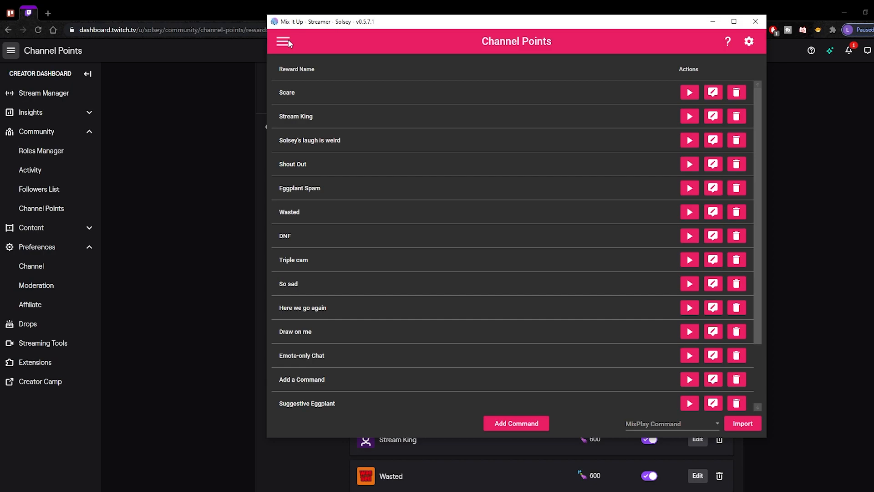
{"action": "left_click", "coordinate": [531, 428]}
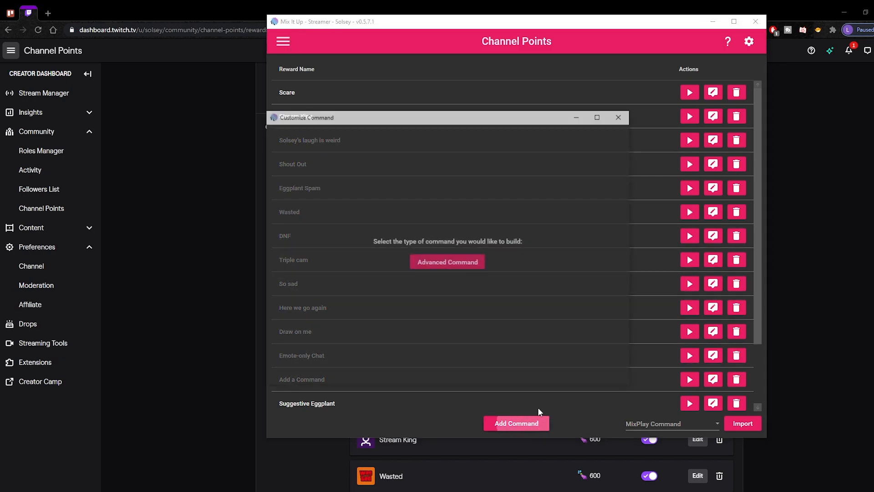
{"action": "left_click", "coordinate": [446, 264]}
{"action": "left_click", "coordinate": [412, 142]}
{"action": "type", "text": "Suggestive Eggplant"}
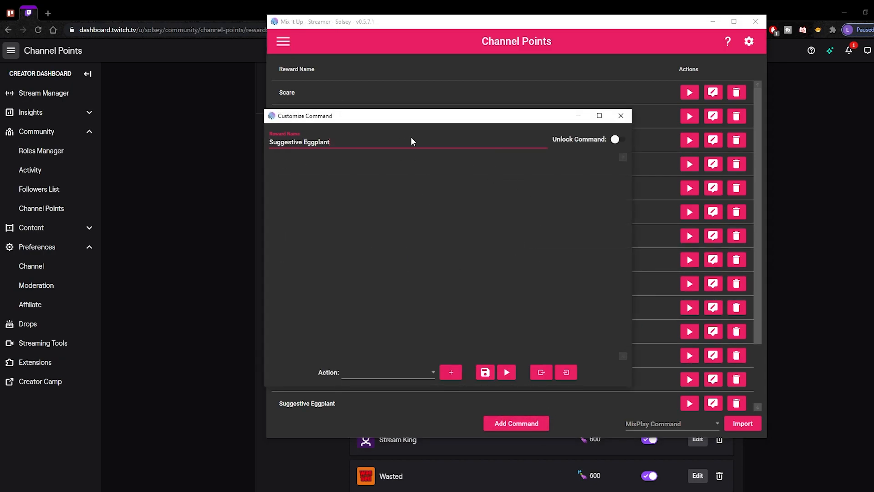
{"action": "left_click", "coordinate": [615, 140]}
{"action": "left_click_drag", "start_coordinate": [468, 117], "coordinate": [483, 92]}
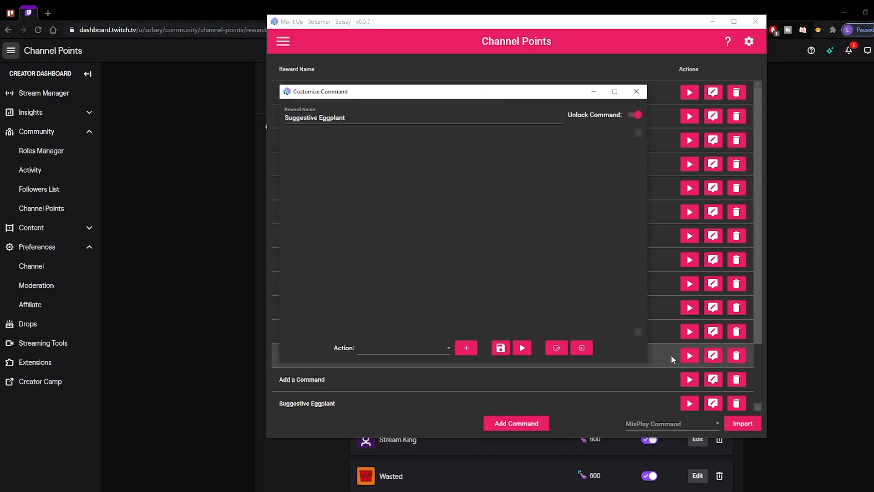
{"action": "left_click_drag", "start_coordinate": [647, 363], "coordinate": [720, 442]}
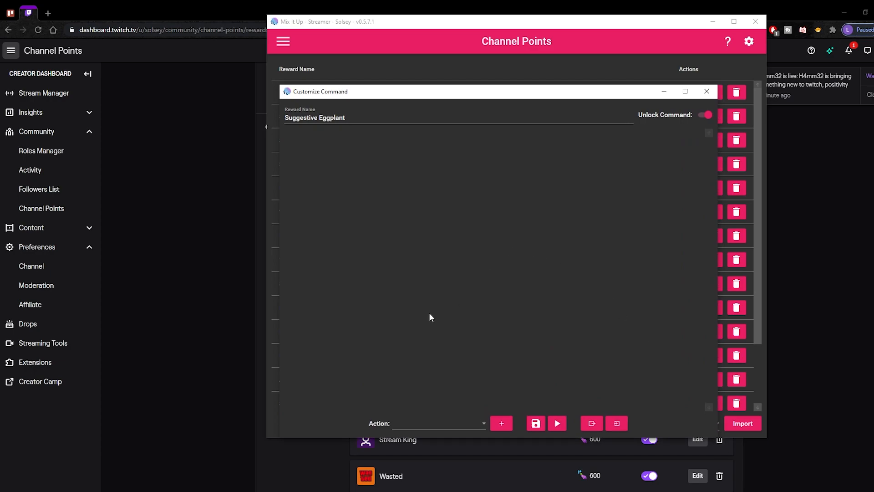
{"action": "left_click", "coordinate": [450, 426]}
{"action": "scroll", "coordinate": [449, 296], "scroll_direction": "up", "scroll_amount": 5}
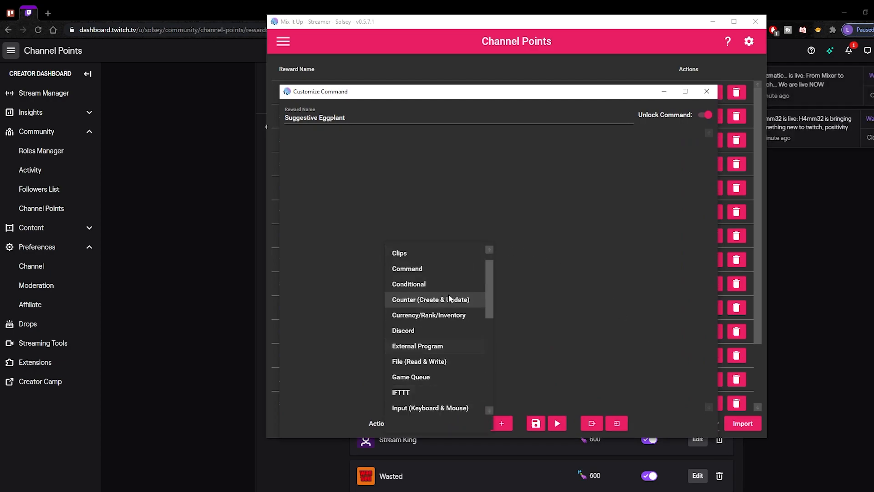
{"action": "scroll", "coordinate": [449, 285], "scroll_direction": "down", "scroll_amount": 5}
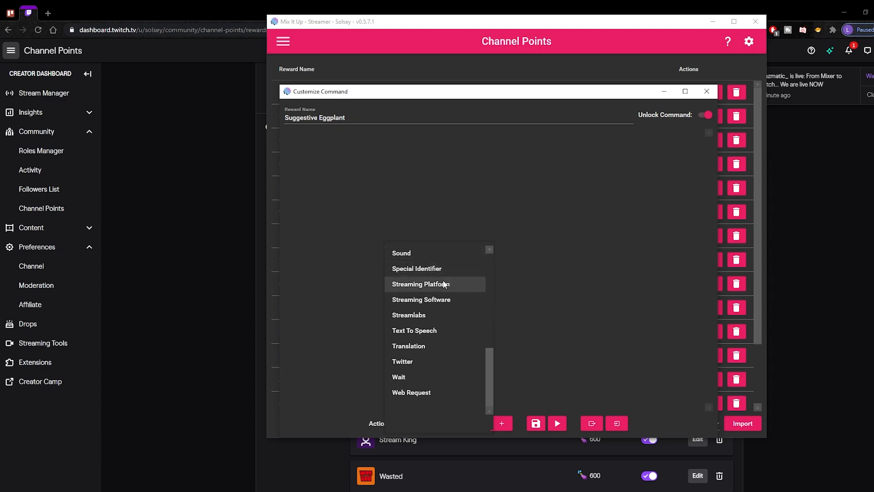
{"action": "scroll", "coordinate": [450, 362], "scroll_direction": "up", "scroll_amount": 1}
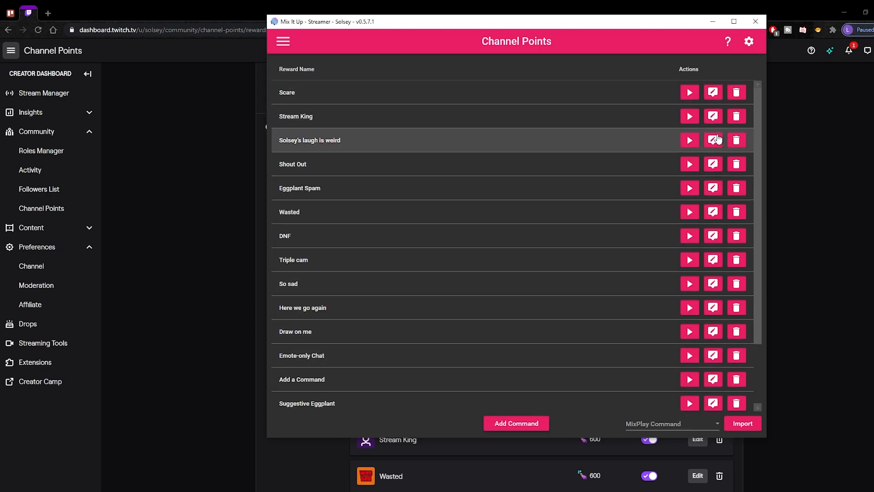
{"action": "left_click", "coordinate": [715, 144]}
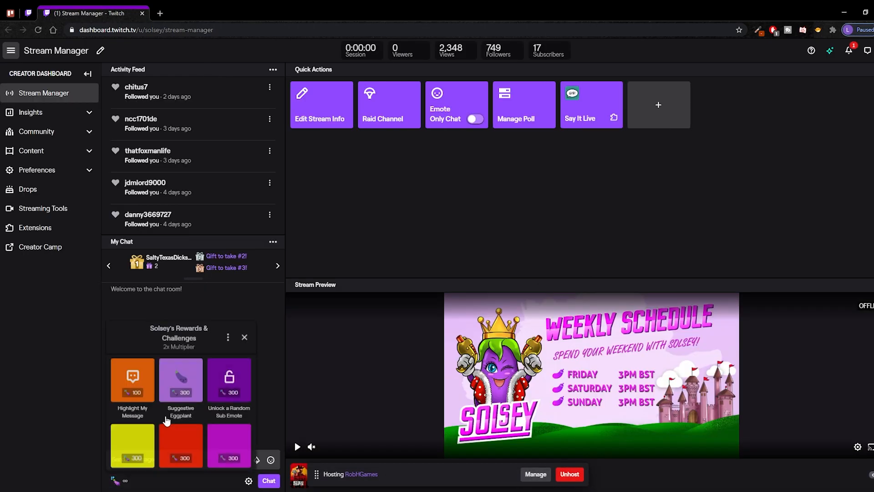
Redeem the Suggestive Eggplant reward from the Stream Manager chat rewards panel.
{"action": "left_click", "coordinate": [180, 378]}
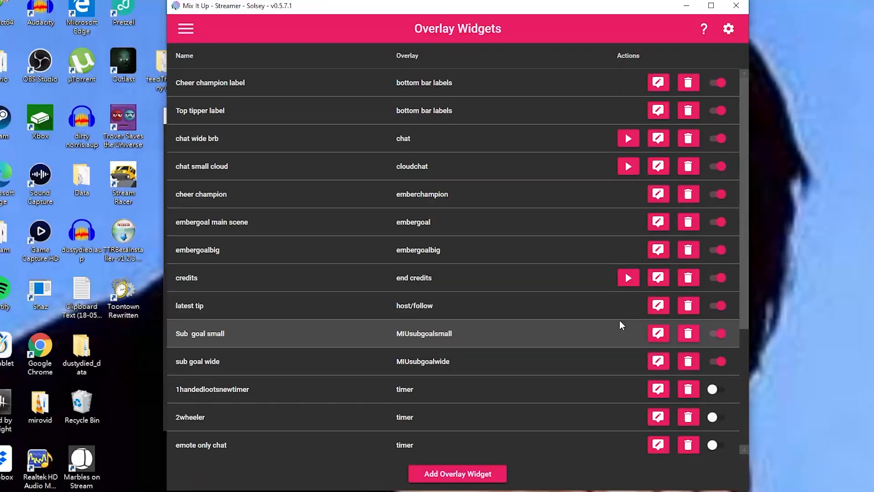
Add a new overlay widget of type HTML and continue to its settings.
{"action": "left_click", "coordinate": [468, 475]}
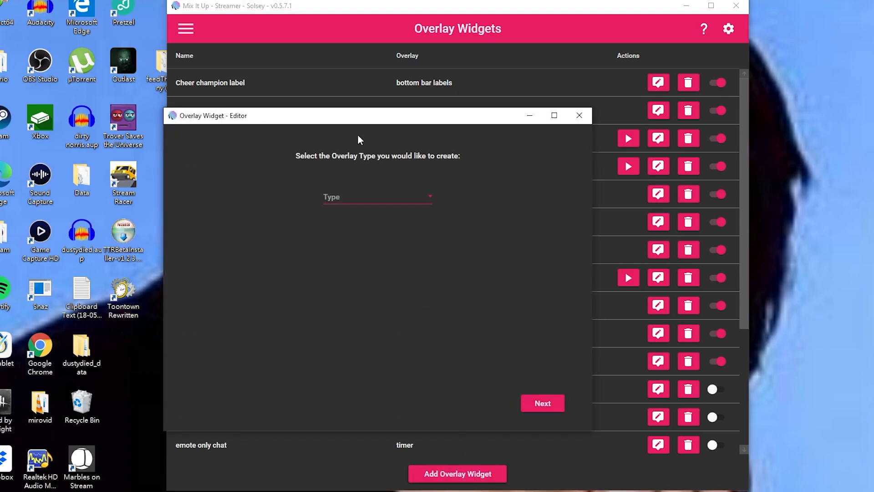
{"action": "left_click_drag", "start_coordinate": [311, 115], "coordinate": [361, 28]}
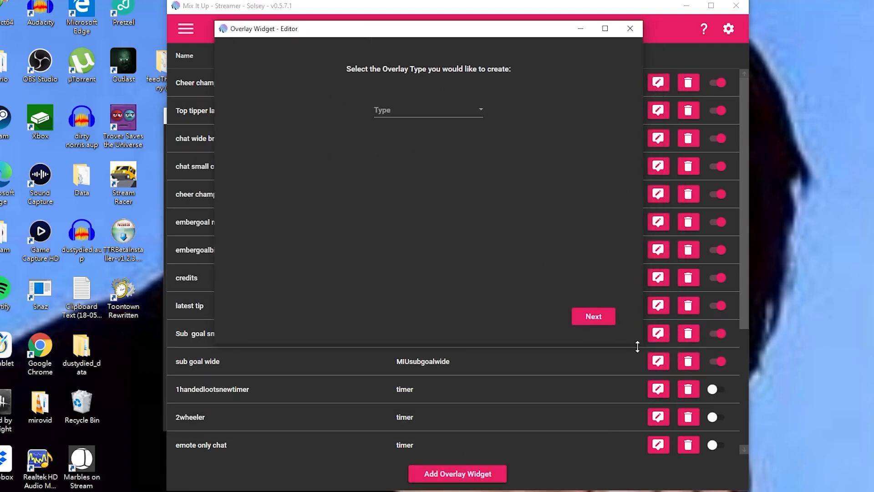
{"action": "left_click_drag", "start_coordinate": [642, 345], "coordinate": [735, 477]}
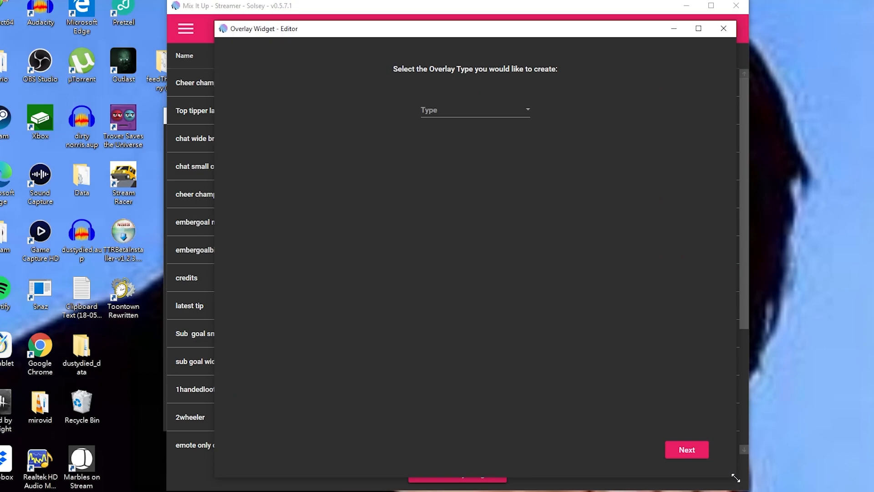
{"action": "left_click", "coordinate": [475, 113]}
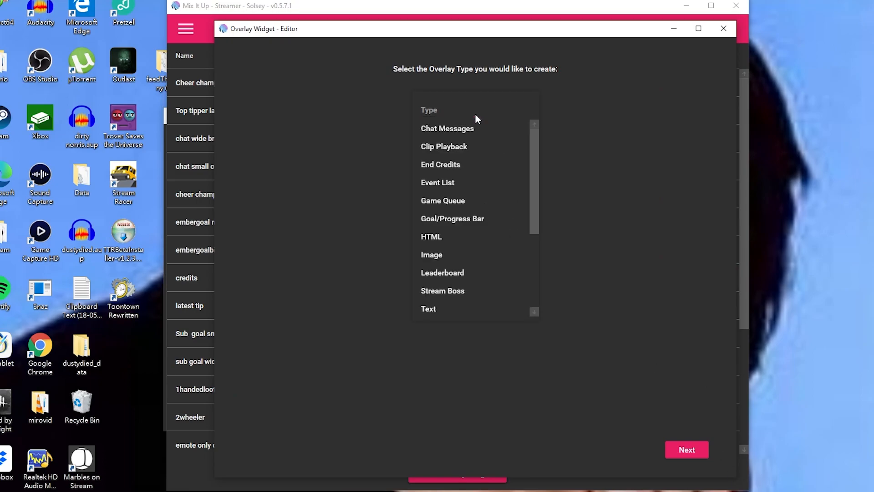
{"action": "left_click", "coordinate": [444, 236]}
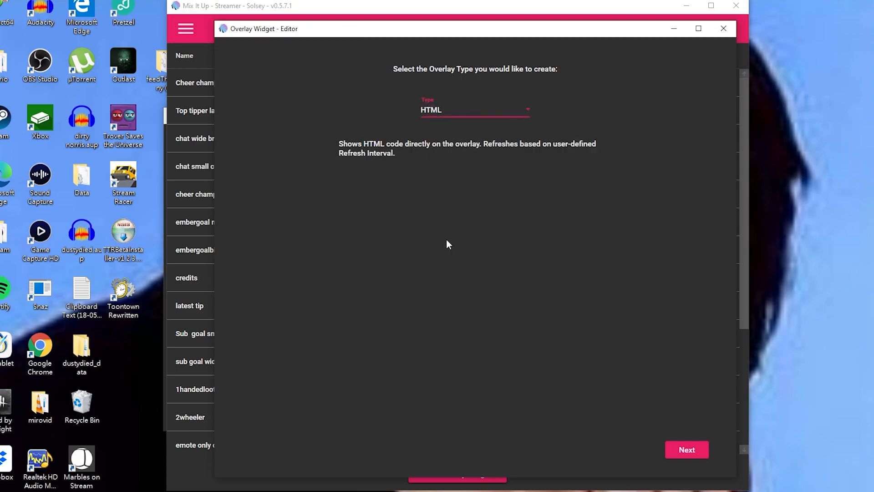
{"action": "left_click", "coordinate": [696, 446]}
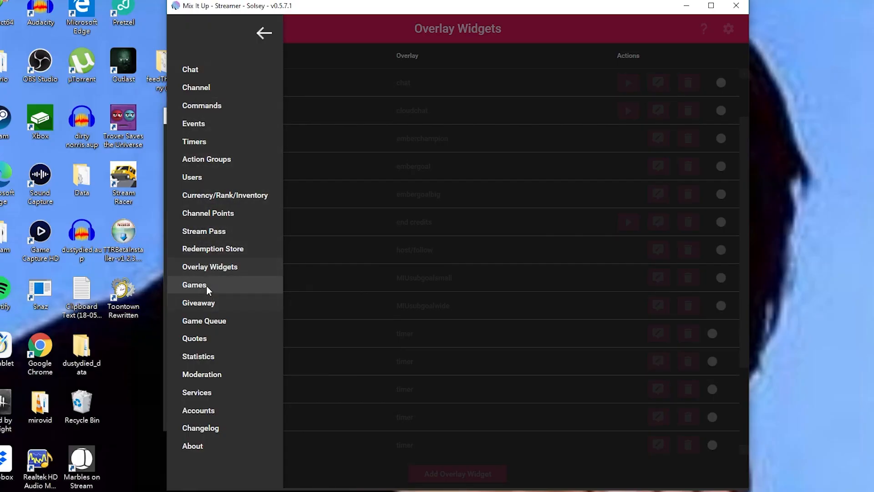
{"action": "left_click", "coordinate": [206, 286]}
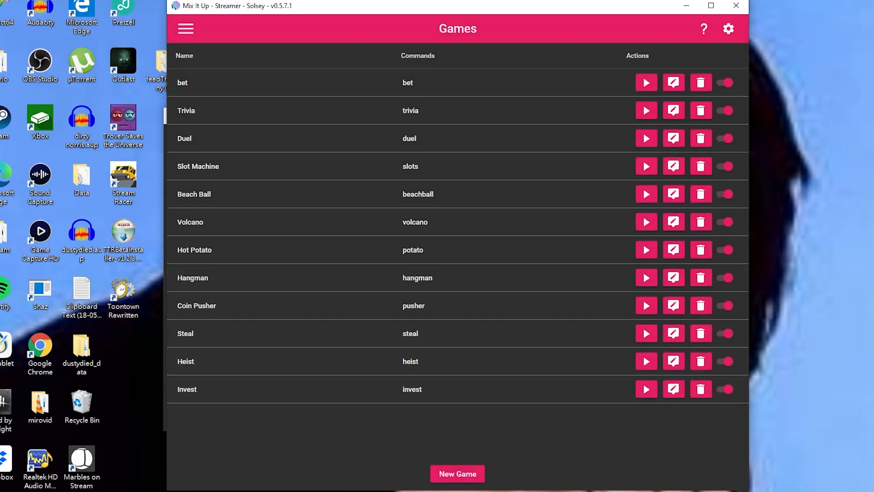
Create a new Beach Ball game and continue to its settings.
{"action": "left_click", "coordinate": [449, 474]}
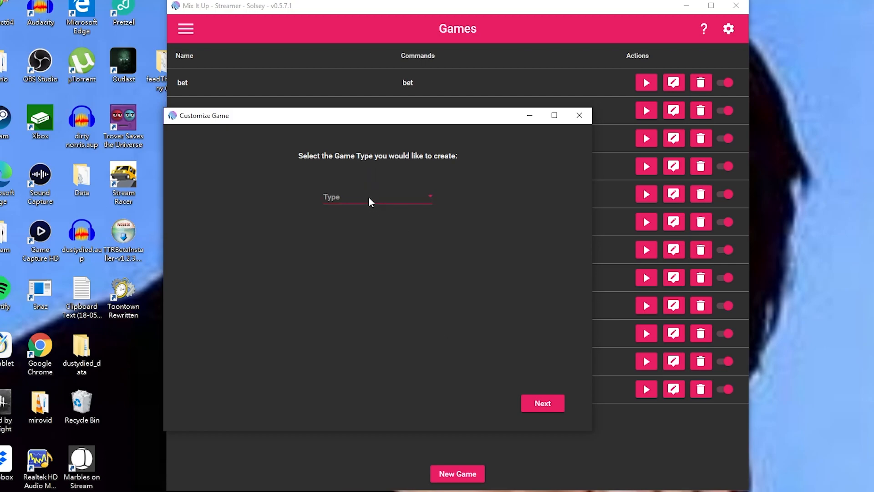
{"action": "left_click", "coordinate": [369, 200]}
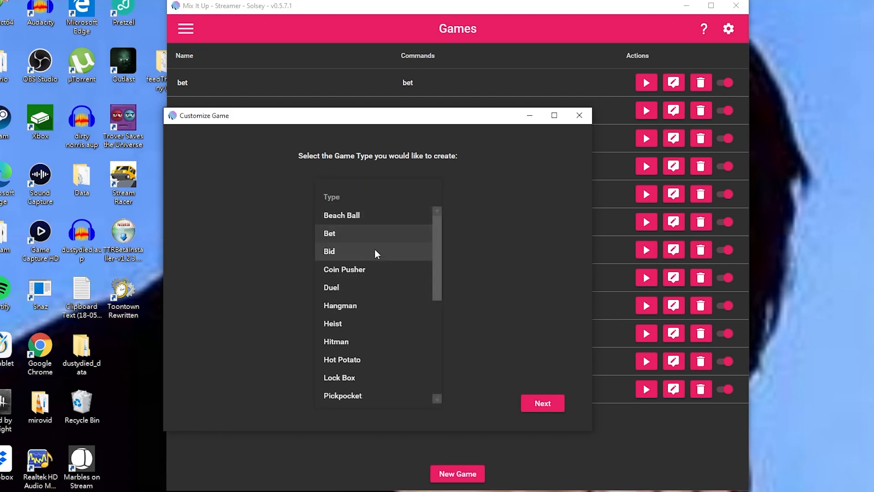
{"action": "scroll", "coordinate": [372, 275], "scroll_direction": "down", "scroll_amount": 4}
{"action": "scroll", "coordinate": [372, 275], "scroll_direction": "up", "scroll_amount": 3}
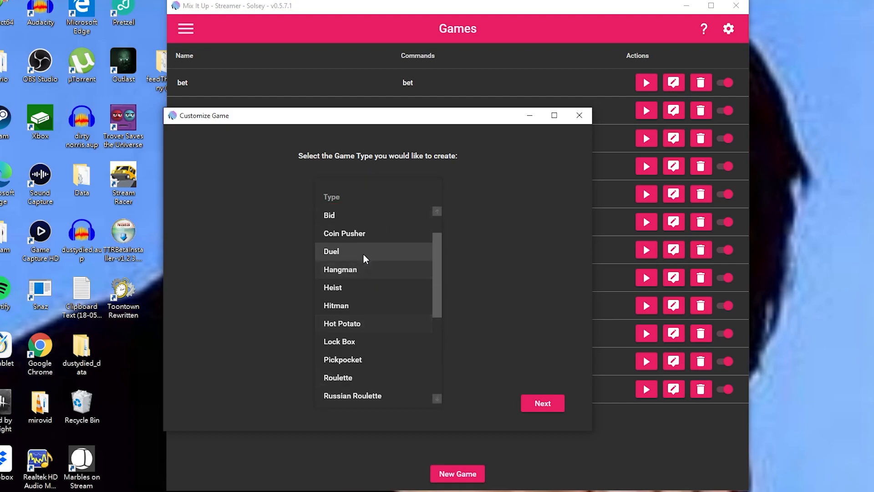
{"action": "scroll", "coordinate": [360, 246], "scroll_direction": "up", "scroll_amount": 2}
{"action": "left_click", "coordinate": [347, 219]}
{"action": "left_click", "coordinate": [540, 403]}
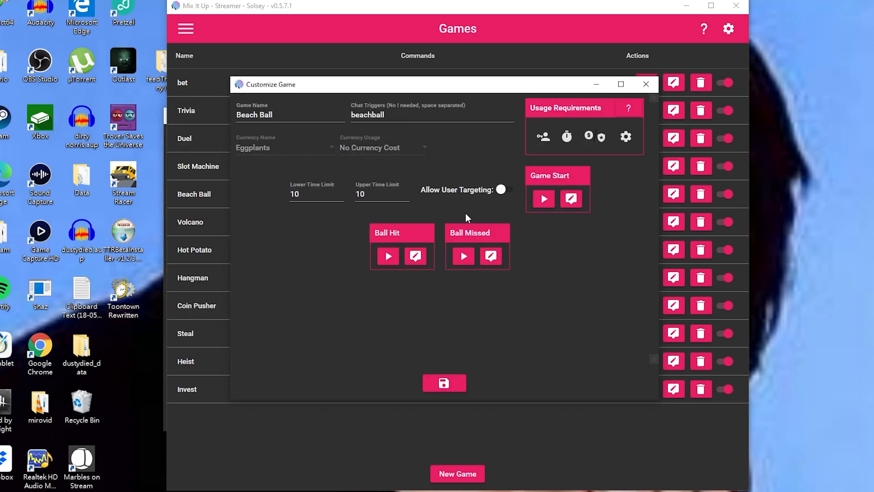
Edit the Beach Ball Game Start command and browse its available actions.
{"action": "left_click", "coordinate": [571, 200]}
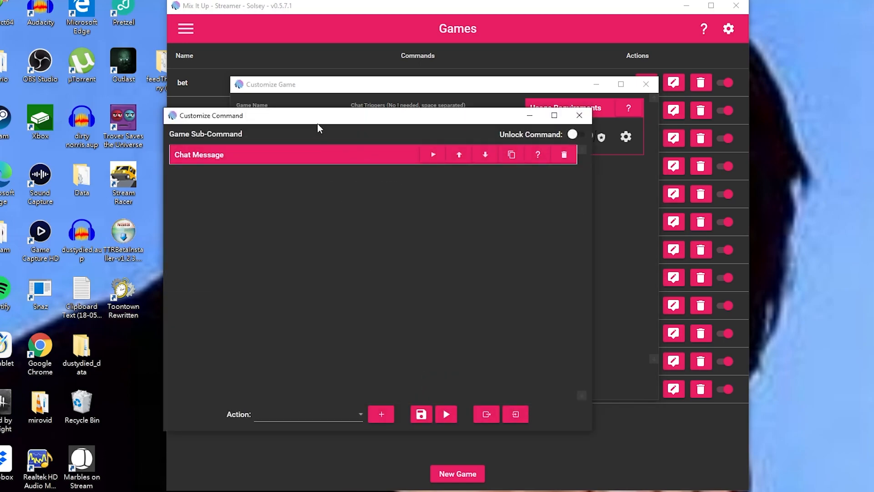
{"action": "left_click", "coordinate": [376, 385]}
{"action": "scroll", "coordinate": [375, 328], "scroll_direction": "down", "scroll_amount": 1}
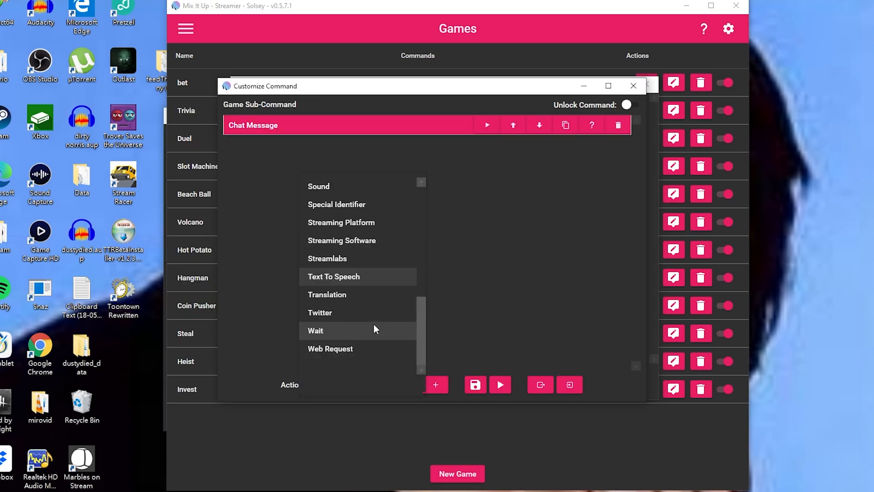
{"action": "scroll", "coordinate": [373, 323], "scroll_direction": "up", "scroll_amount": 3}
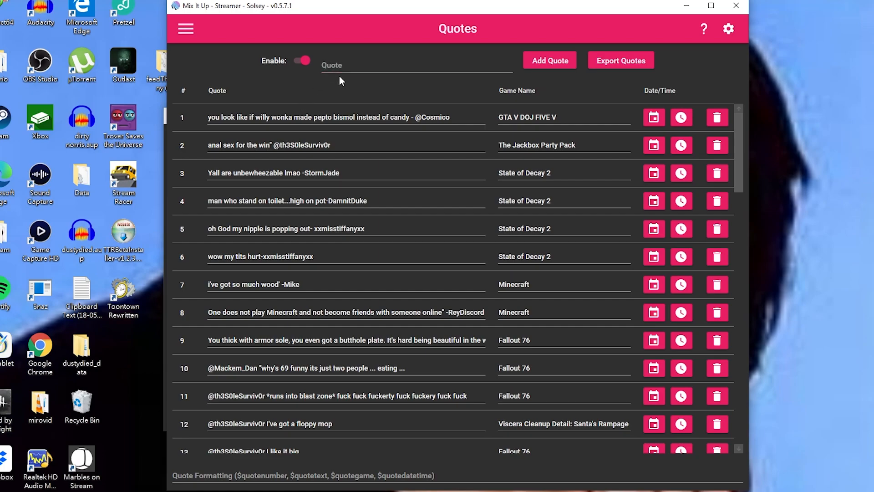
Begin entering a new quote in the Quote field on the Quotes page.
{"action": "left_click", "coordinate": [383, 62]}
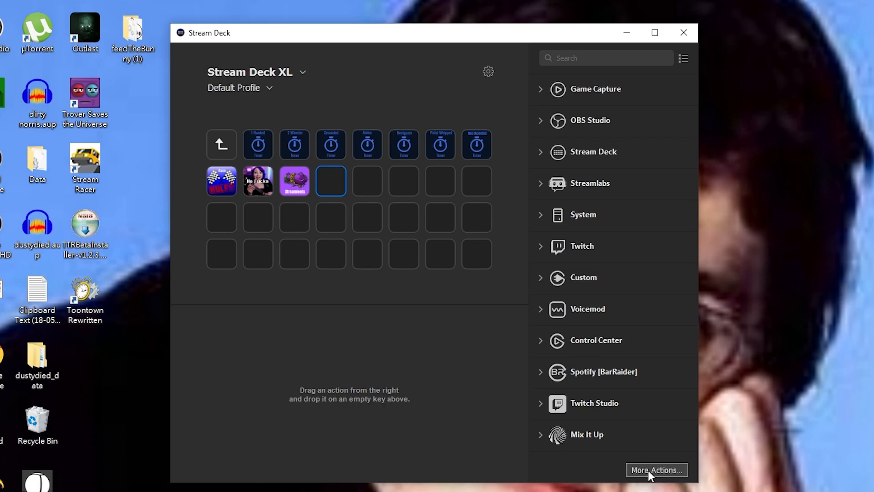
Find the Mix It Up plugin, then keep the 2 Wheeler key on category ActionGroup, command 2wheeler.
{"action": "left_click", "coordinate": [676, 470]}
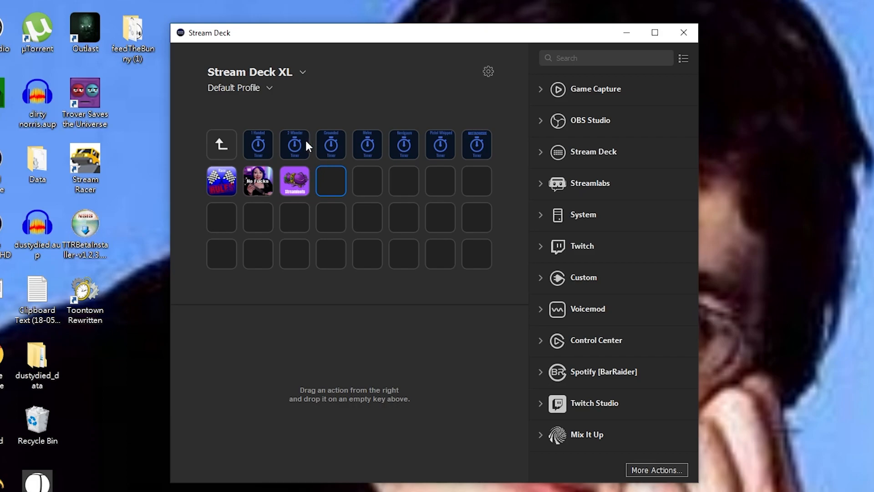
{"action": "left_click", "coordinate": [306, 142]}
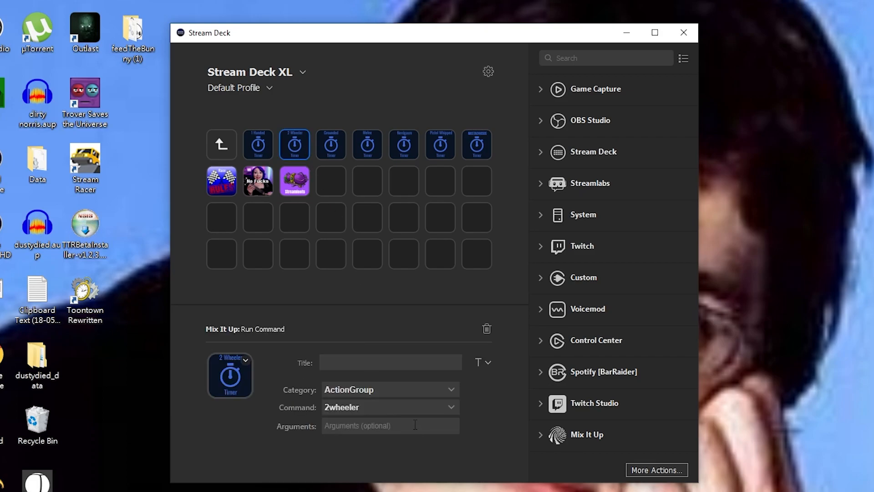
{"action": "left_click", "coordinate": [435, 394]}
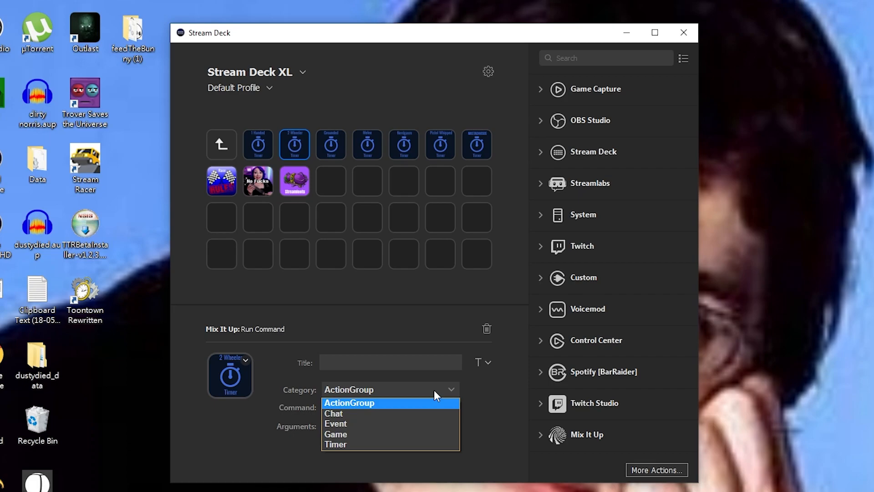
{"action": "left_click", "coordinate": [434, 389]}
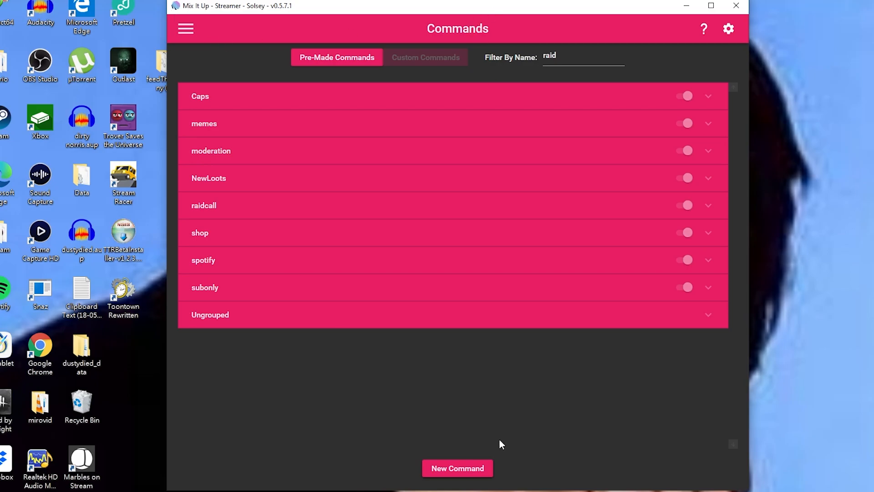
Create a new advanced command and import actions from newclip.mixitupc in the assets folder.
{"action": "left_click", "coordinate": [480, 467]}
{"action": "left_click", "coordinate": [363, 321]}
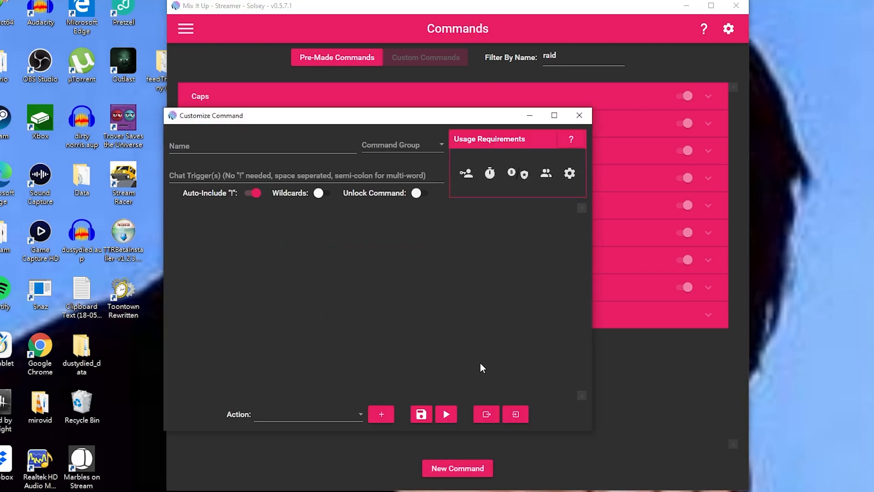
{"action": "left_click", "coordinate": [507, 416]}
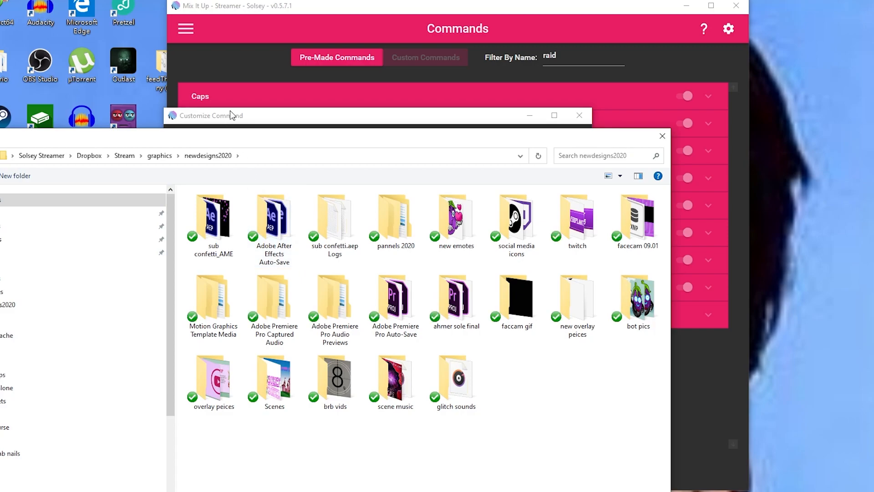
{"action": "left_click", "coordinate": [276, 159]}
{"action": "type", "text": "C:\\Users\\Th3S0\\Dropbox\\Solsey Assets"}
{"action": "key", "text": "Return"}
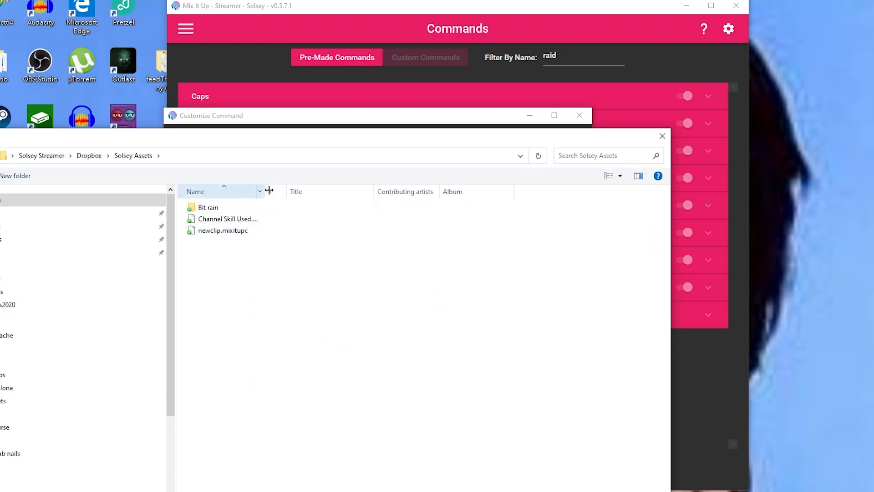
{"action": "left_click_drag", "start_coordinate": [264, 191], "coordinate": [326, 209]}
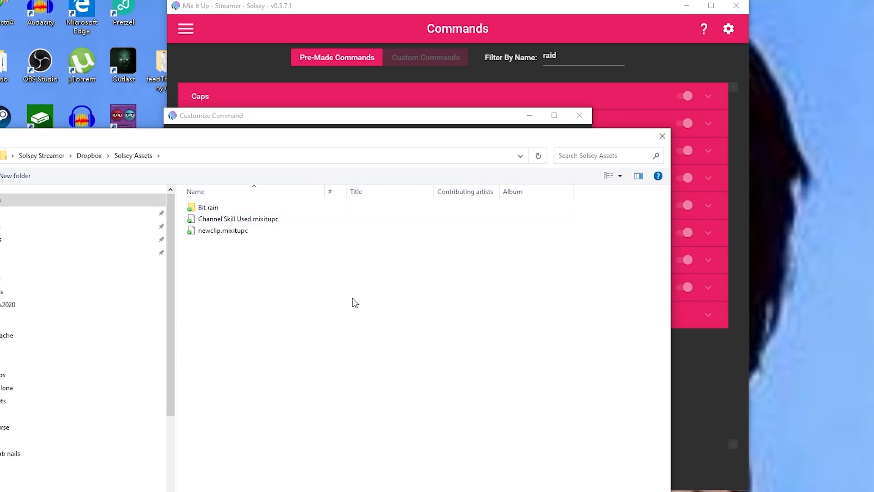
{"action": "double_click", "coordinate": [227, 234]}
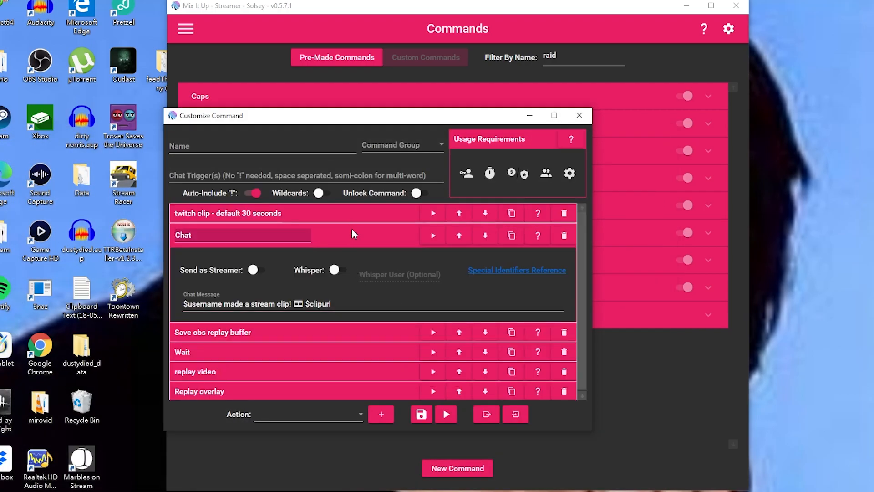
Review the imported Chat action and the name and chat trigger fields, then return to the main window.
{"action": "left_click", "coordinate": [352, 230]}
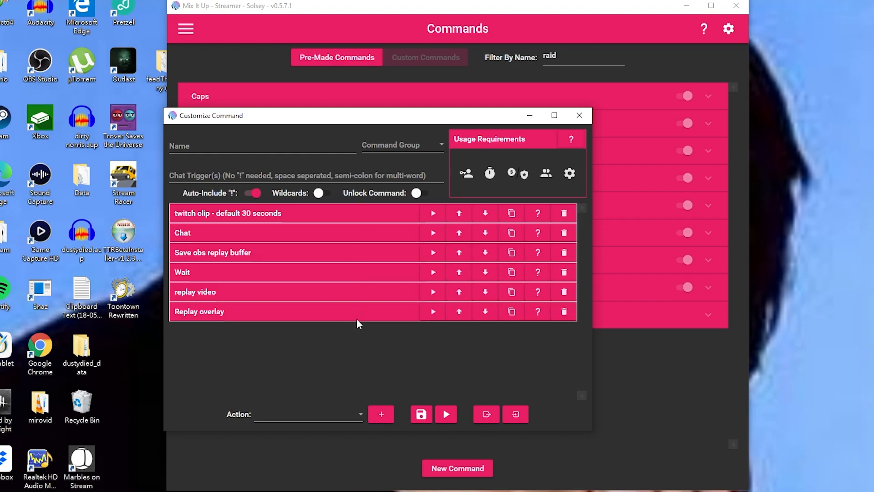
{"action": "left_click", "coordinate": [222, 147]}
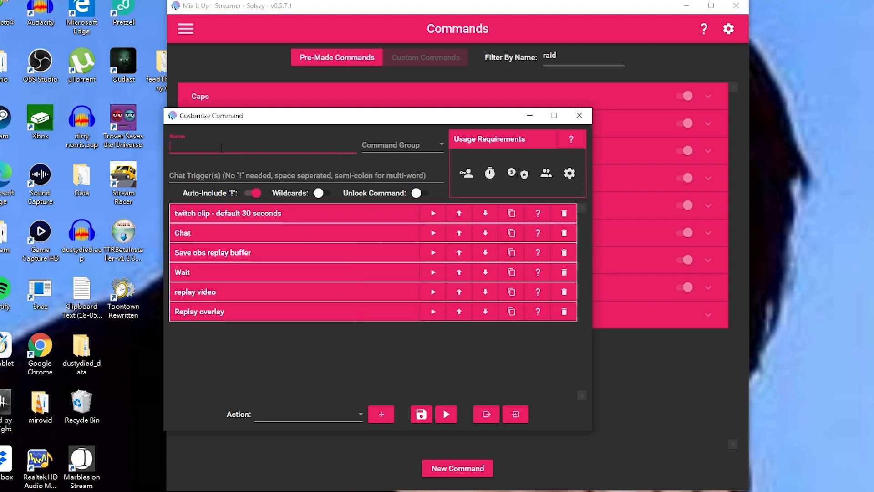
{"action": "left_click", "coordinate": [198, 170]}
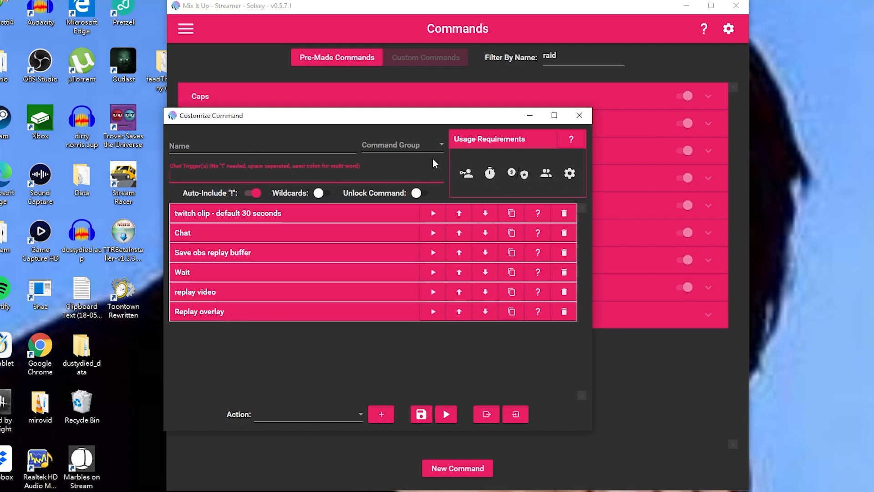
{"action": "left_click", "coordinate": [610, 141]}
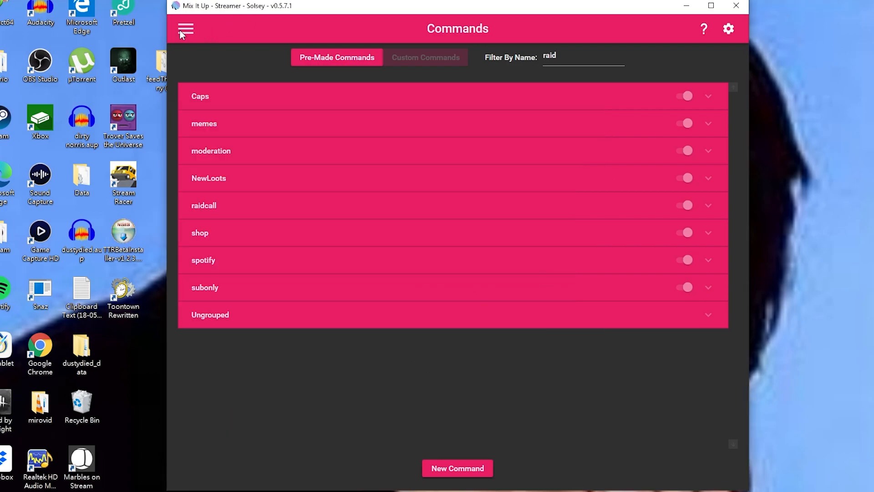
{"action": "left_click", "coordinate": [183, 29]}
Import newclip.mixitupc actions into the Twitch Channel Stream Start event and expand its Discord action.
{"action": "left_click", "coordinate": [201, 123]}
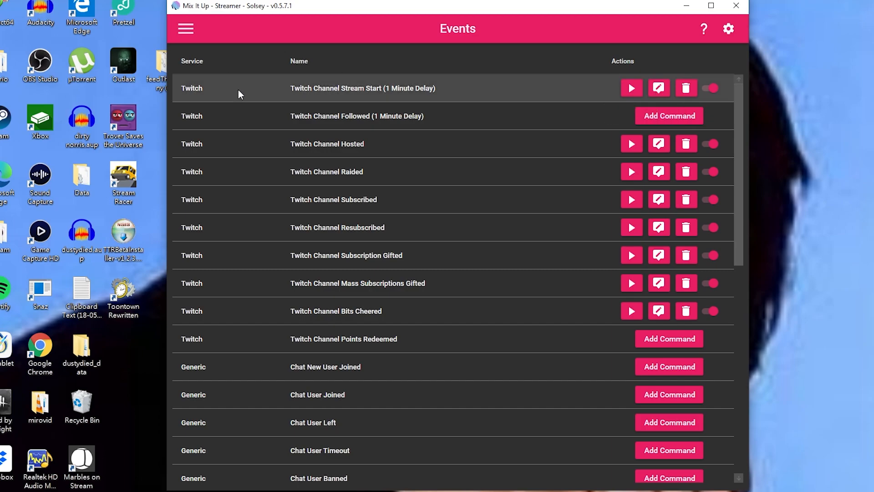
{"action": "left_click", "coordinate": [659, 88]}
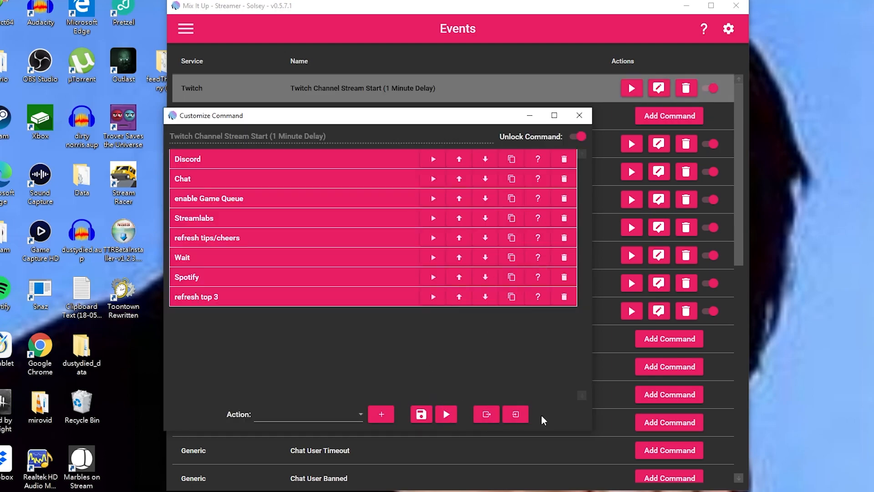
{"action": "left_click", "coordinate": [519, 415]}
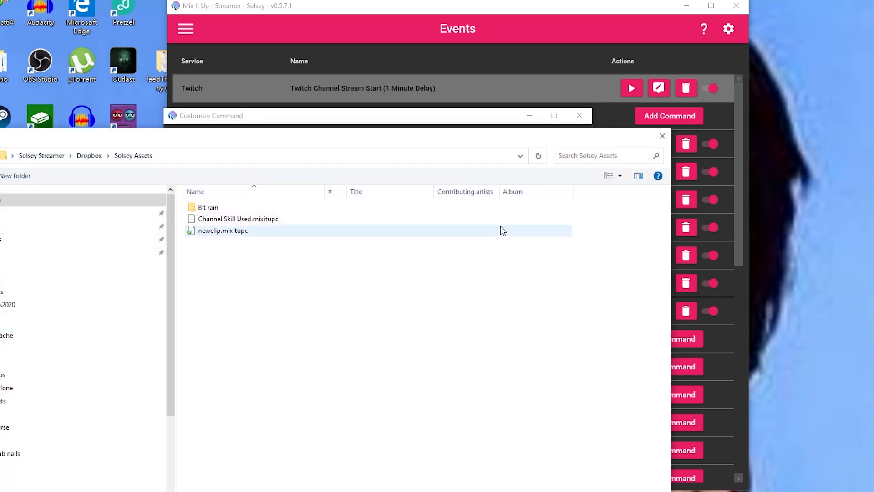
{"action": "double_click", "coordinate": [214, 230]}
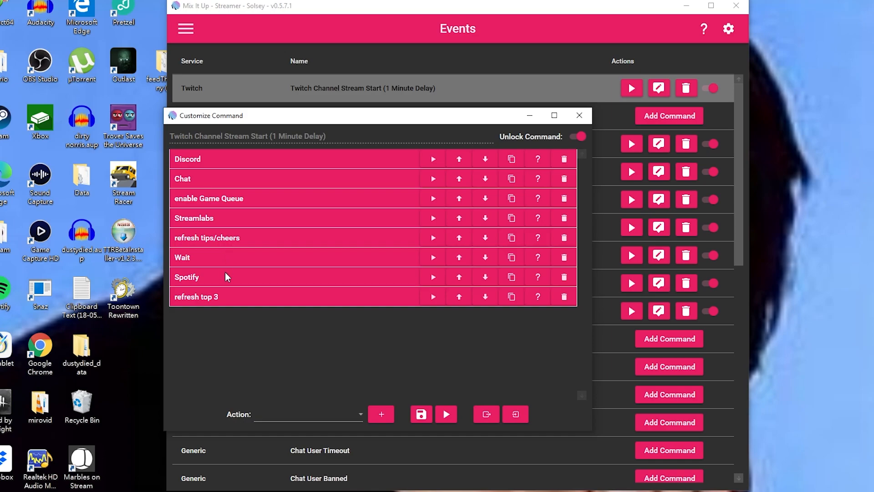
{"action": "left_click", "coordinate": [234, 164]}
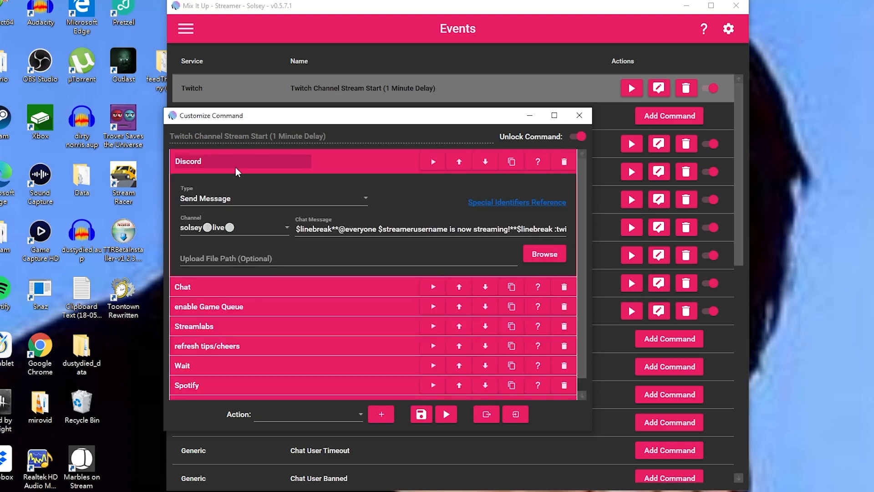